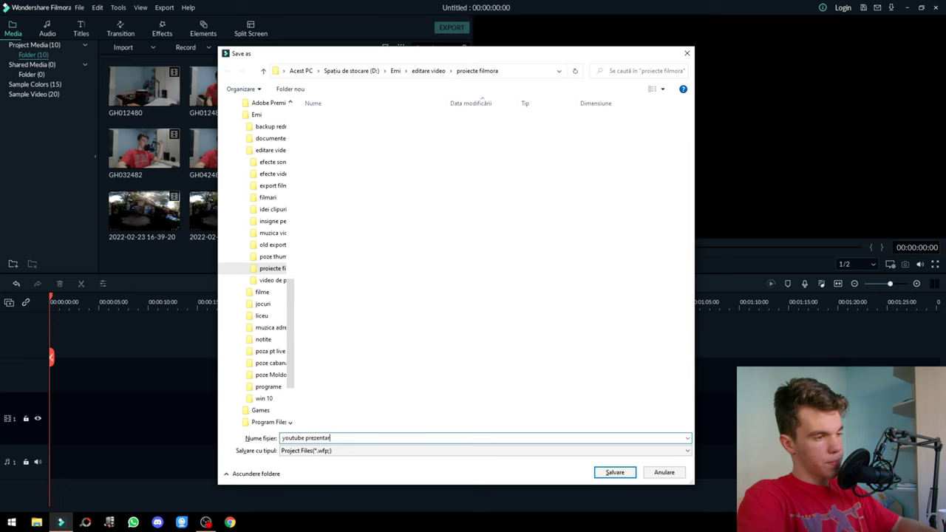
Step: Save the project under the name youtube prezentare in the proiecte filmora folder
{"action": "type", "text": "e"}
{"action": "key", "text": "Return"}
Step: Place clip GH012480 at the start of video track 1, matching the project settings to the media at 2704 x 1520 30fps
{"action": "left_click_drag", "start_coordinate": [144, 84], "coordinate": [86, 407]}
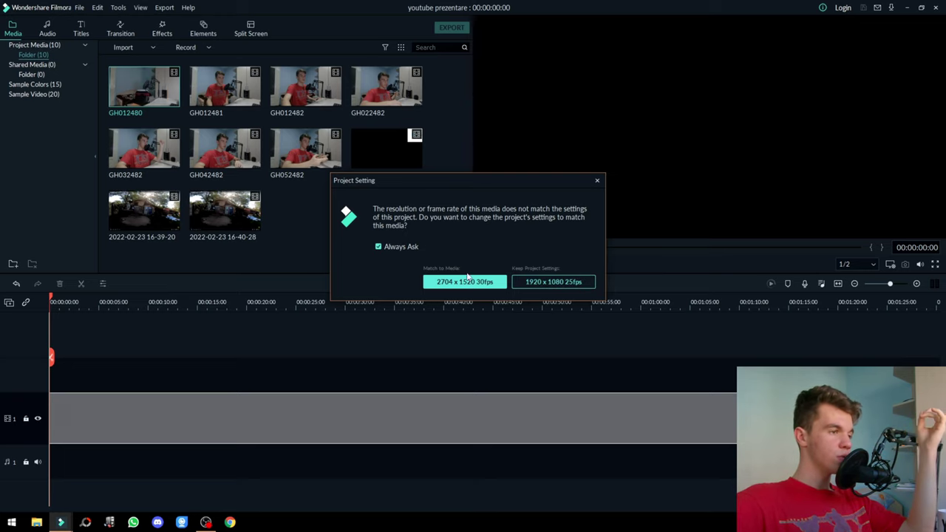
{"action": "left_click", "coordinate": [481, 286]}
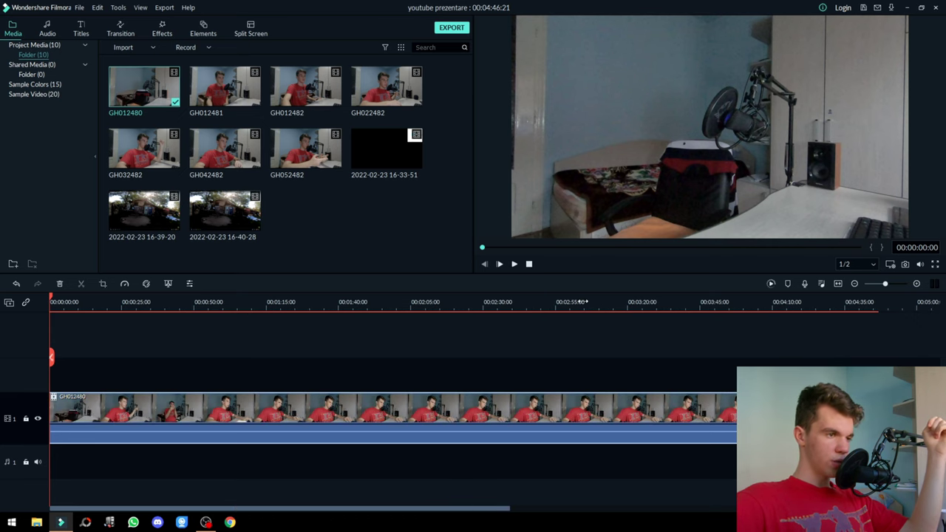
{"action": "left_click_drag", "start_coordinate": [582, 302], "coordinate": [83, 310]}
{"action": "left_click", "coordinate": [422, 387]}
Step: Add GH012481, GH012482 and GH022482 in order to video track 1, with gaps before the first two and GH022482 directly after GH012482
{"action": "left_click_drag", "start_coordinate": [241, 95], "coordinate": [156, 419]}
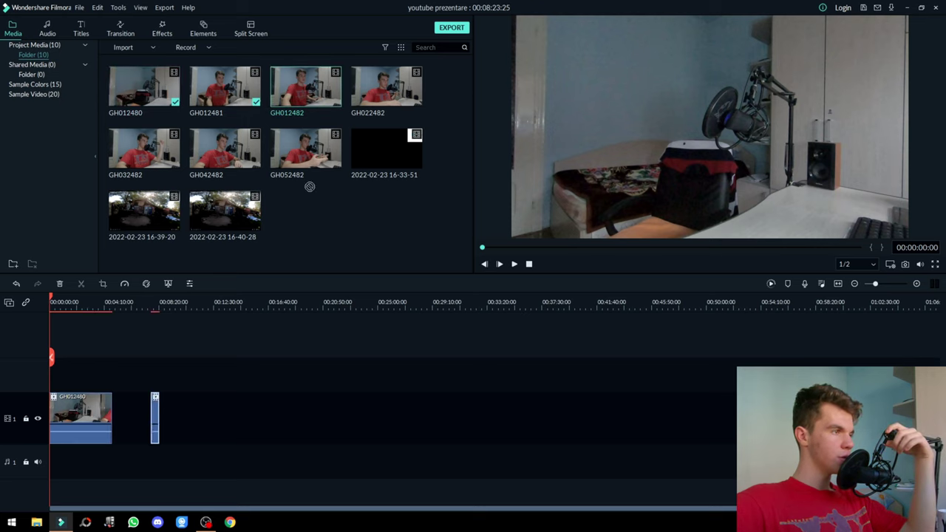
{"action": "left_click_drag", "start_coordinate": [310, 186], "coordinate": [176, 466]}
{"action": "left_click_drag", "start_coordinate": [376, 87], "coordinate": [281, 462]}
{"action": "key", "text": "ctrl+z"}
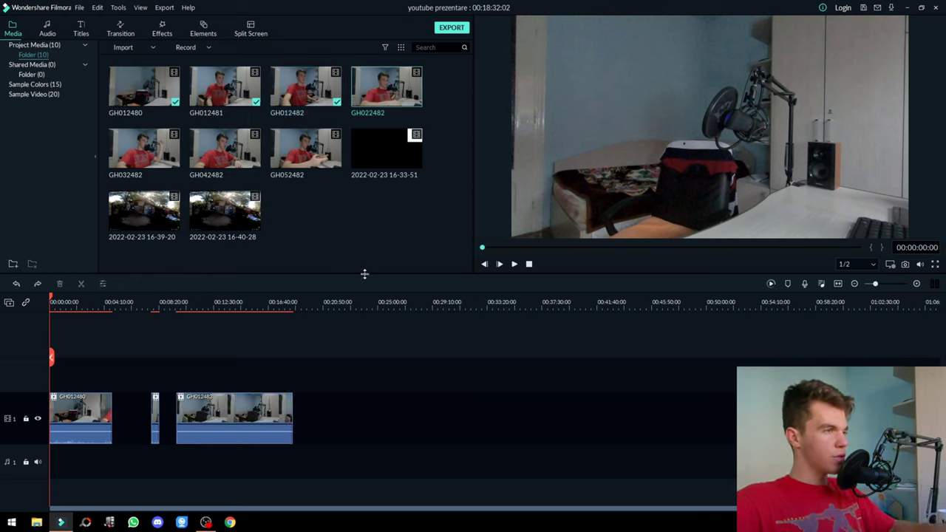
{"action": "left_click_drag", "start_coordinate": [377, 92], "coordinate": [330, 414]}
{"action": "left_click", "coordinate": [384, 380]}
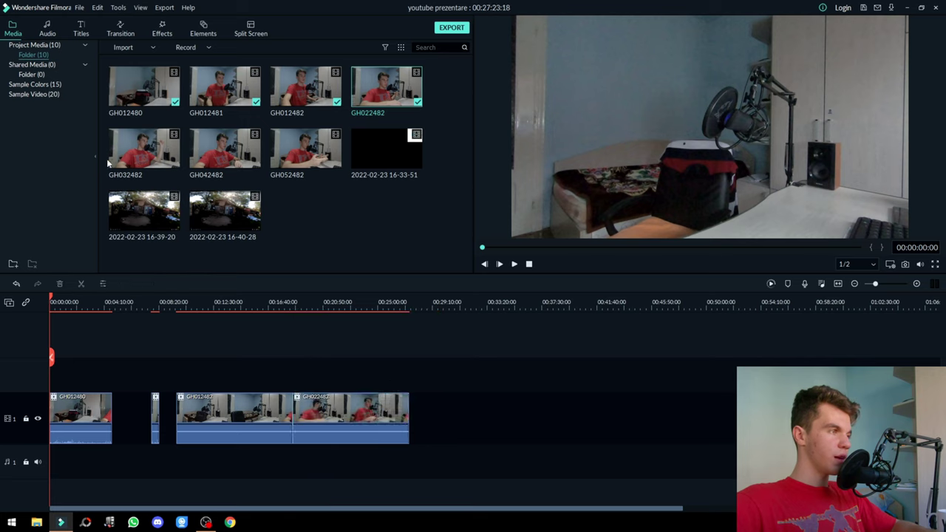
Step: Append clips GH032482, GH042482 and GH052482 after GH022482 on video track 1
{"action": "left_click_drag", "start_coordinate": [141, 152], "coordinate": [418, 436]}
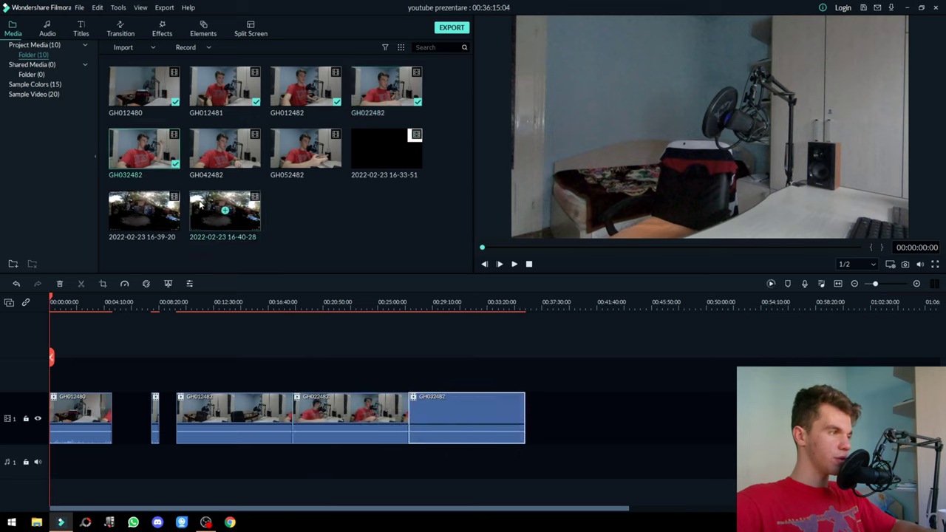
{"action": "left_click_drag", "start_coordinate": [225, 151], "coordinate": [536, 431]}
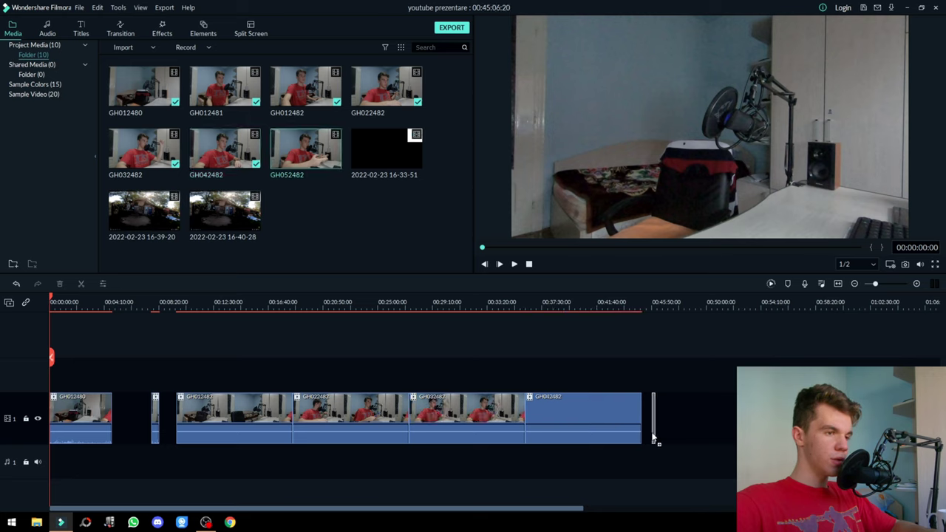
{"action": "left_click_drag", "start_coordinate": [653, 440], "coordinate": [649, 439]}
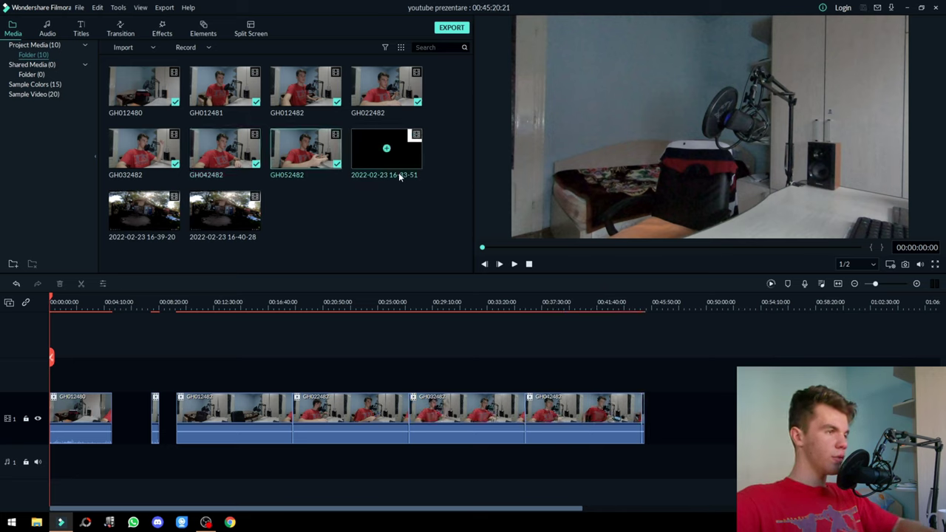
Step: Place screen recordings 16-33-51, 16-39-20 and 16-40-28 on video track 2 above GH012480, GH012481 and GH012482 respectively
{"action": "left_click_drag", "start_coordinate": [415, 166], "coordinate": [46, 358]}
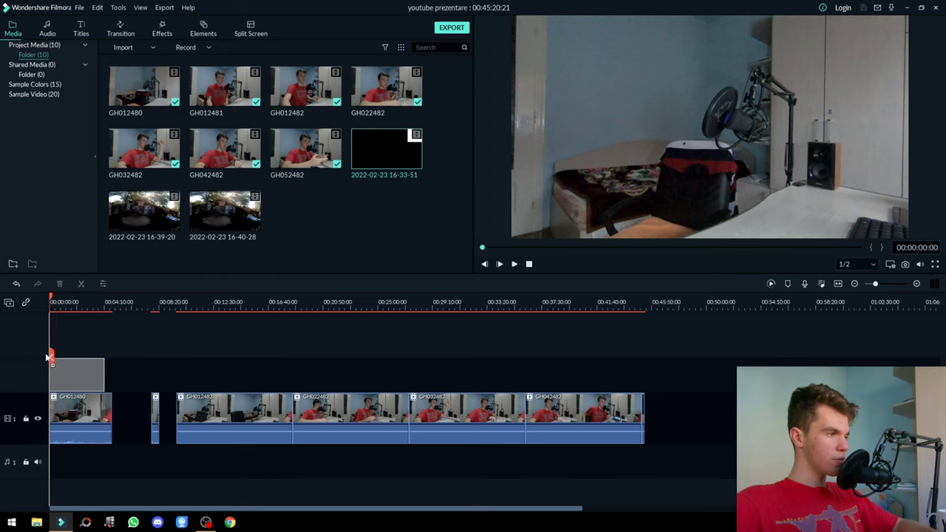
{"action": "left_click_drag", "start_coordinate": [154, 235], "coordinate": [145, 379]}
{"action": "left_click_drag", "start_coordinate": [230, 222], "coordinate": [178, 376]}
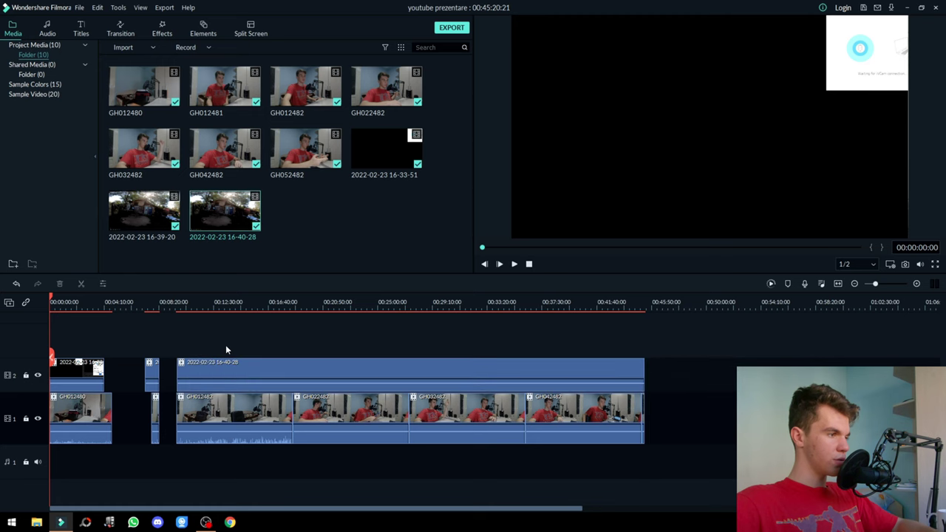
Step: Import the Screenrecorder and VID_169700411_024630_981 videos from the filmari redmi 9a folder and place both on video track 2 after a gap
{"action": "double_click", "coordinate": [356, 268]}
{"action": "left_click", "coordinate": [421, 73]}
{"action": "left_click", "coordinate": [396, 73]}
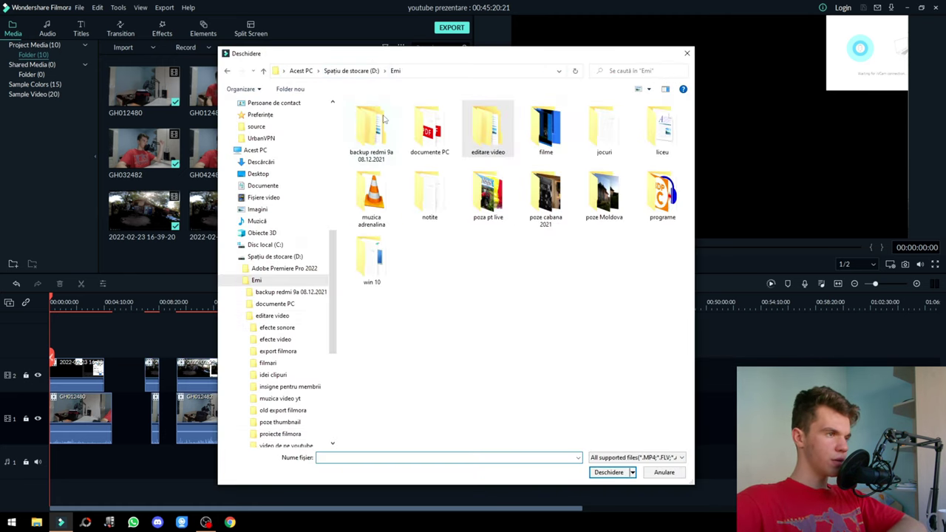
{"action": "double_click", "coordinate": [488, 133]}
{"action": "left_click_drag", "start_coordinate": [348, 247], "coordinate": [477, 132]}
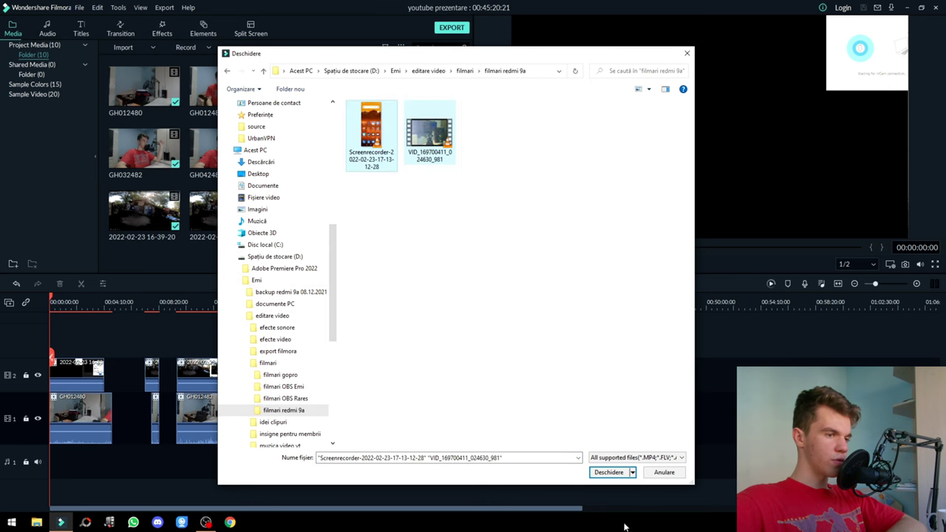
{"action": "left_click", "coordinate": [609, 472]}
{"action": "left_click_drag", "start_coordinate": [306, 211], "coordinate": [702, 374]}
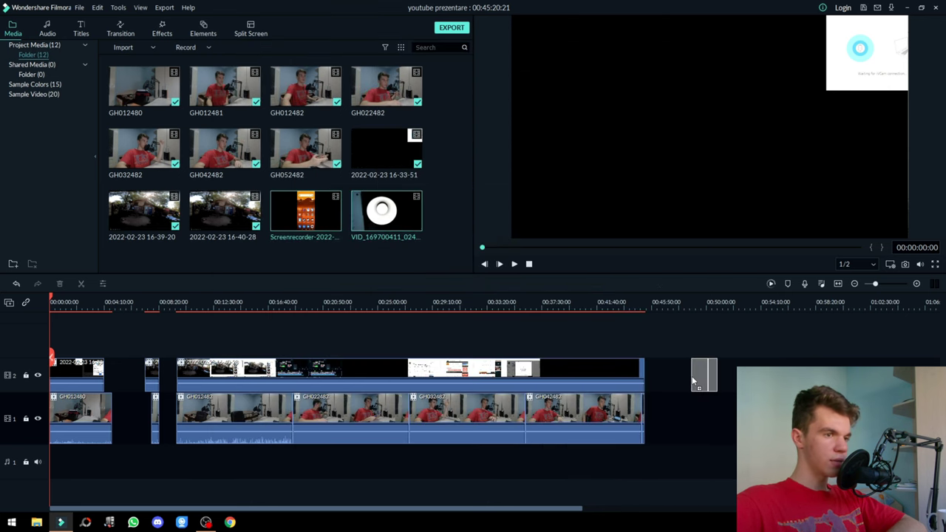
Step: Hide video track 1 and preview the first screen recording on video track 2 at several points
{"action": "left_click", "coordinate": [38, 419]}
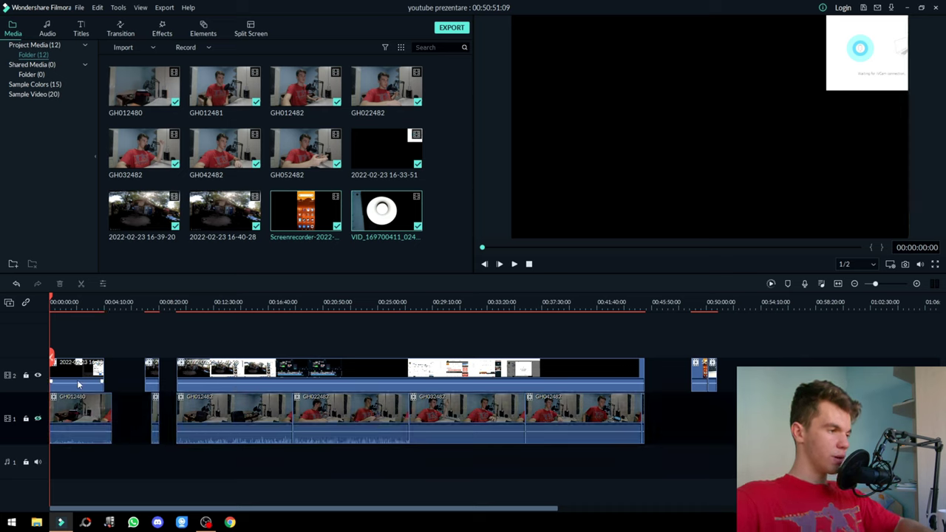
{"action": "key", "text": "space"}
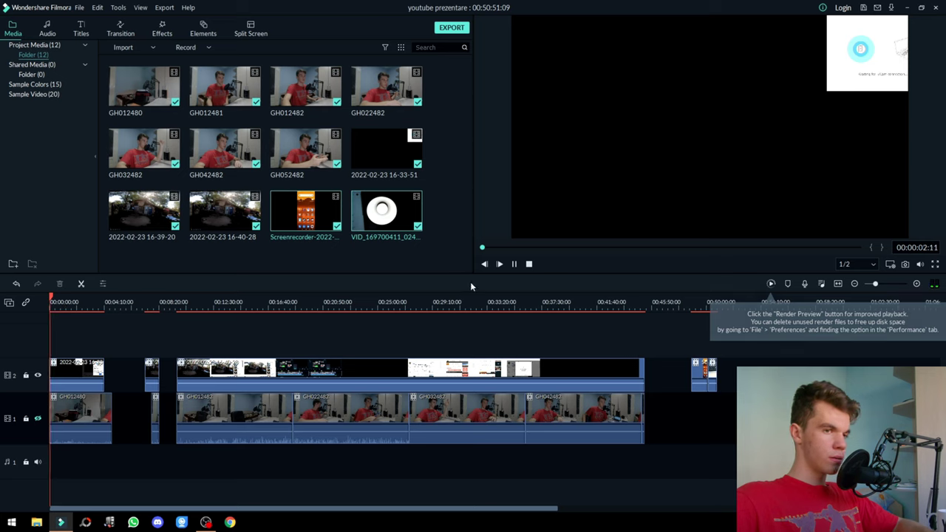
{"action": "left_click", "coordinate": [514, 264]}
{"action": "left_click", "coordinate": [72, 302]}
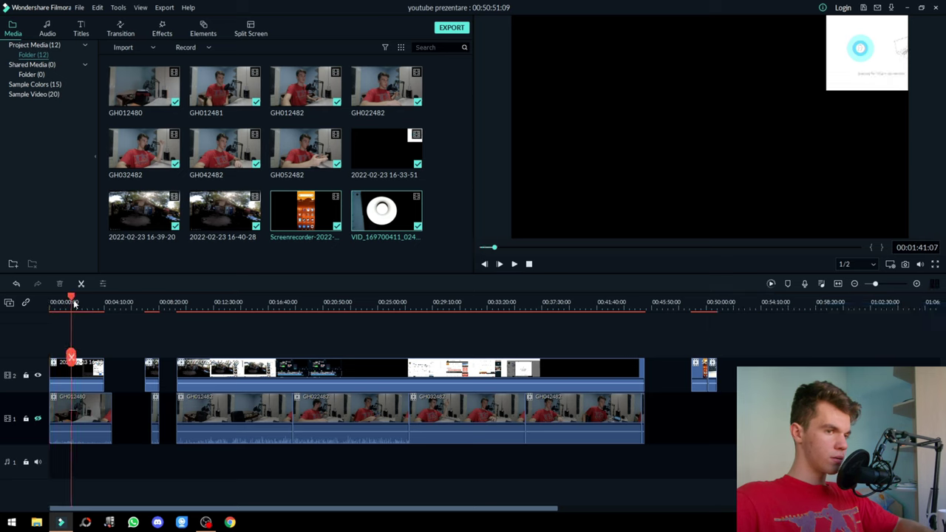
{"action": "left_click", "coordinate": [96, 302]}
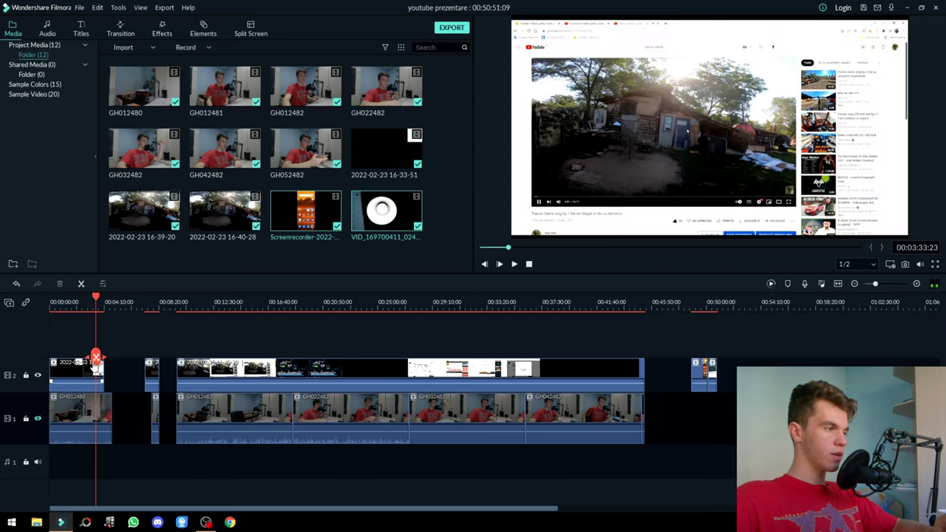
Step: Check the volume lines of the first two screen recordings and preview the third one near 00:21:00
{"action": "left_click", "coordinate": [77, 376]}
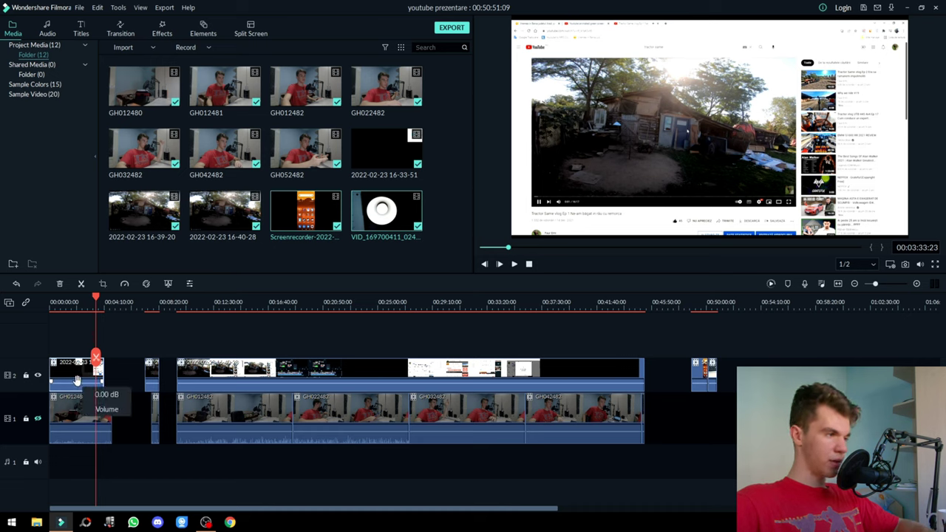
{"action": "left_click_drag", "start_coordinate": [77, 381], "coordinate": [77, 369]}
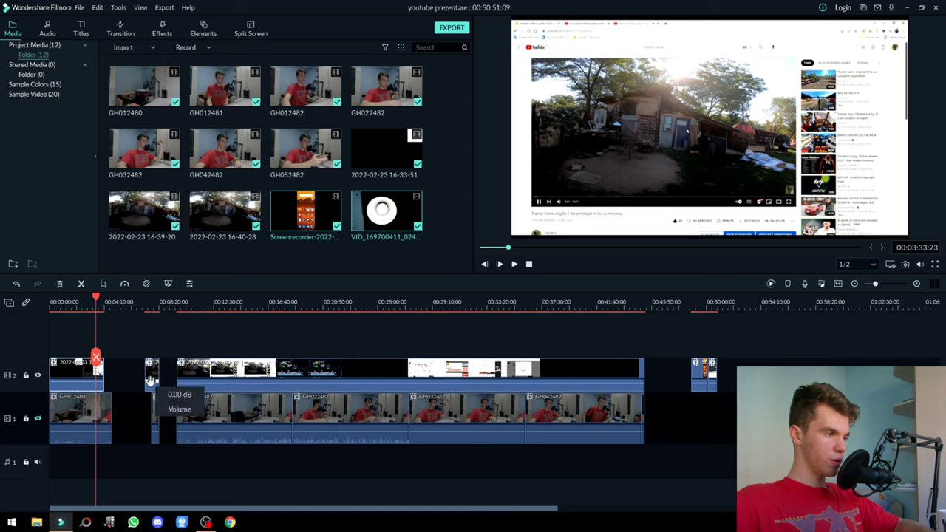
{"action": "left_click_drag", "start_coordinate": [150, 381], "coordinate": [151, 372]}
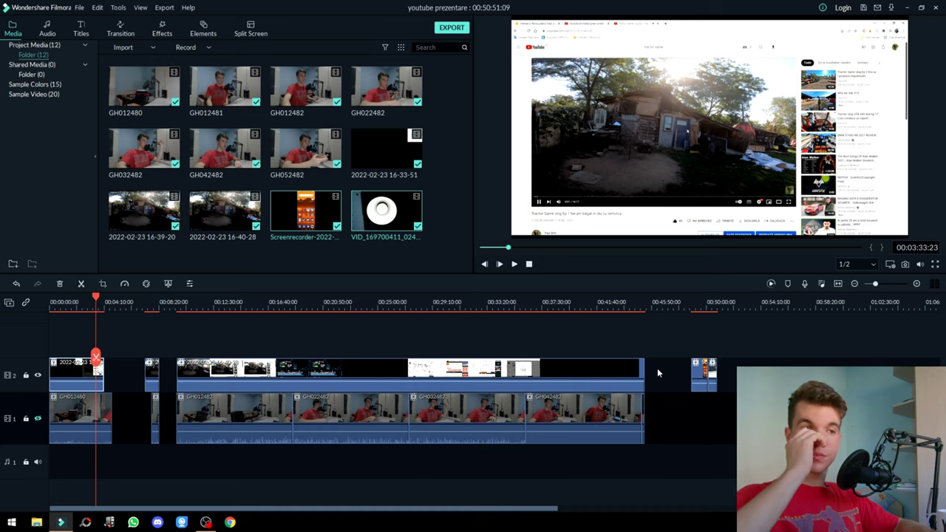
{"action": "left_click", "coordinate": [325, 305]}
{"action": "key", "text": "space"}
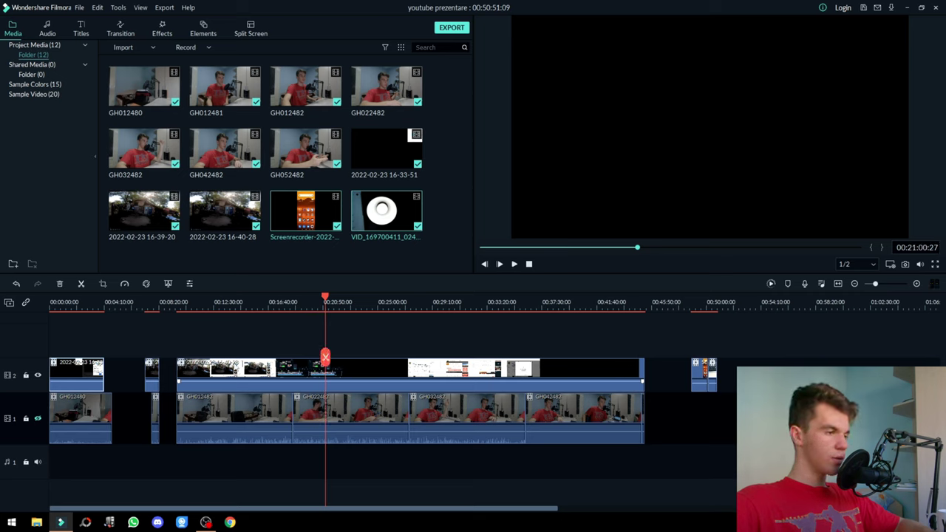
Step: Hide video track 2, show video track 1 and preview the camera footage in GH012480 and GH012482
{"action": "left_click", "coordinate": [38, 377]}
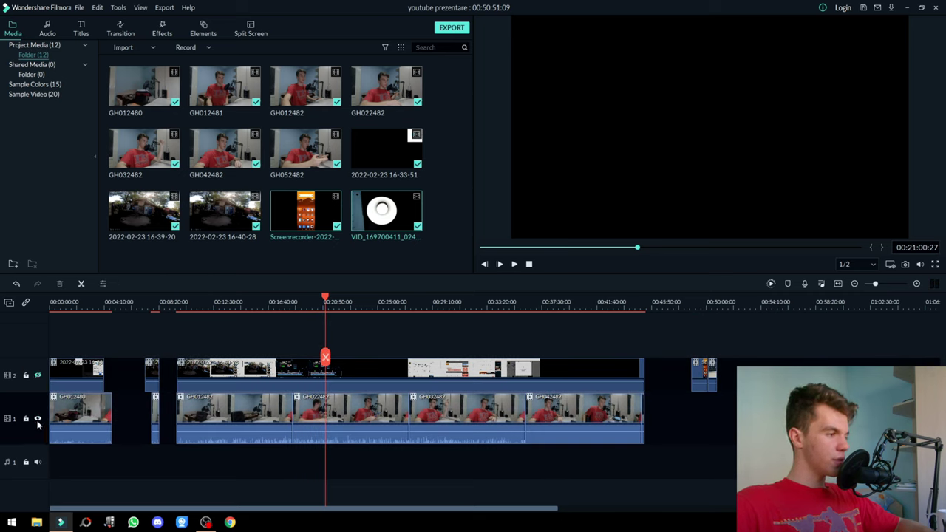
{"action": "left_click", "coordinate": [38, 420]}
{"action": "left_click", "coordinate": [38, 419]}
{"action": "left_click", "coordinate": [80, 298]}
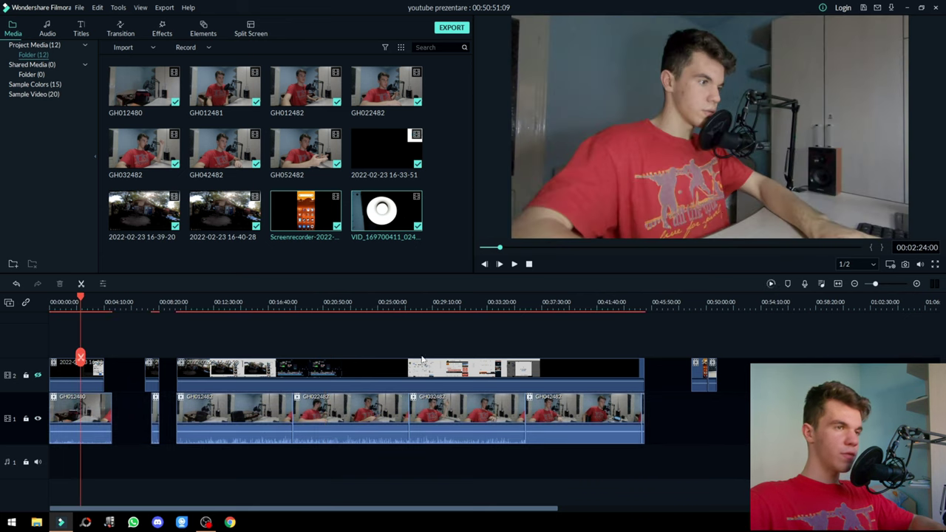
{"action": "left_click_drag", "start_coordinate": [81, 301], "coordinate": [230, 302]}
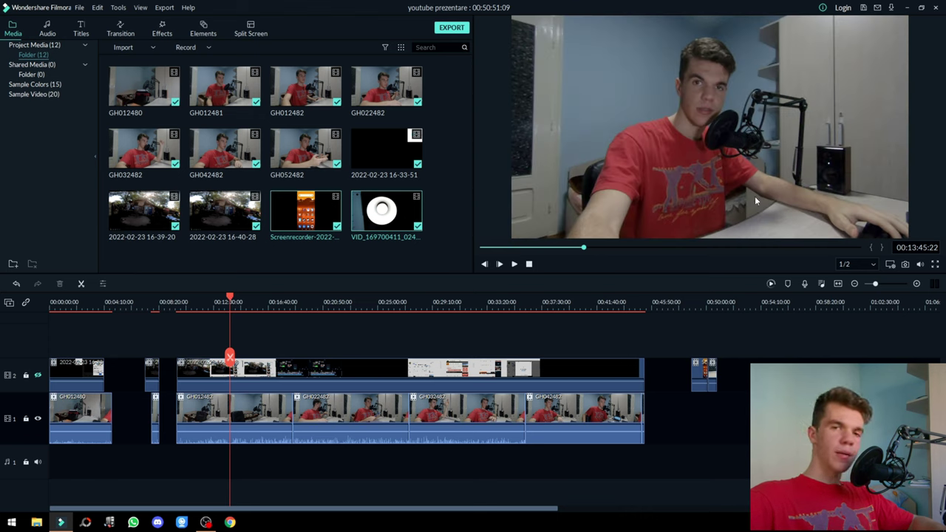
{"action": "left_click", "coordinate": [194, 301]}
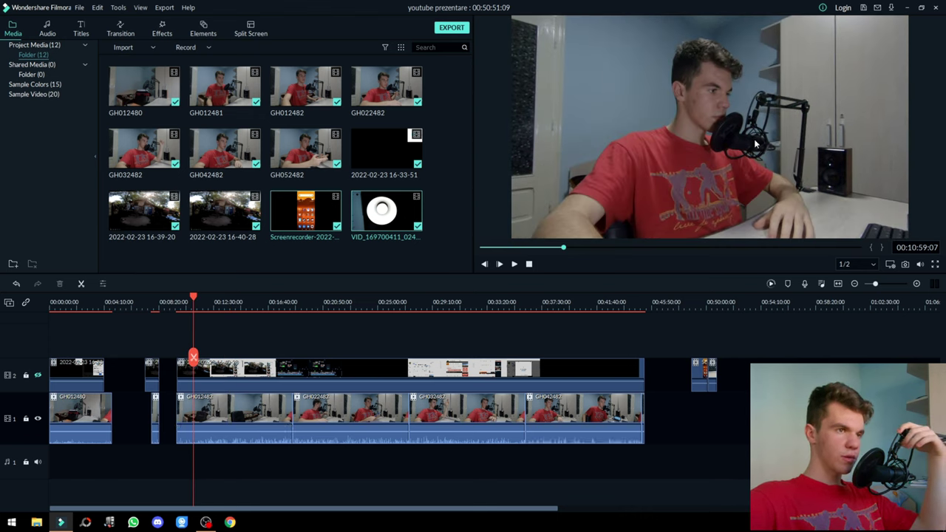
Step: Open Advanced Color Correction for clip GH012482 and try the Warm preset
{"action": "left_click", "coordinate": [201, 406]}
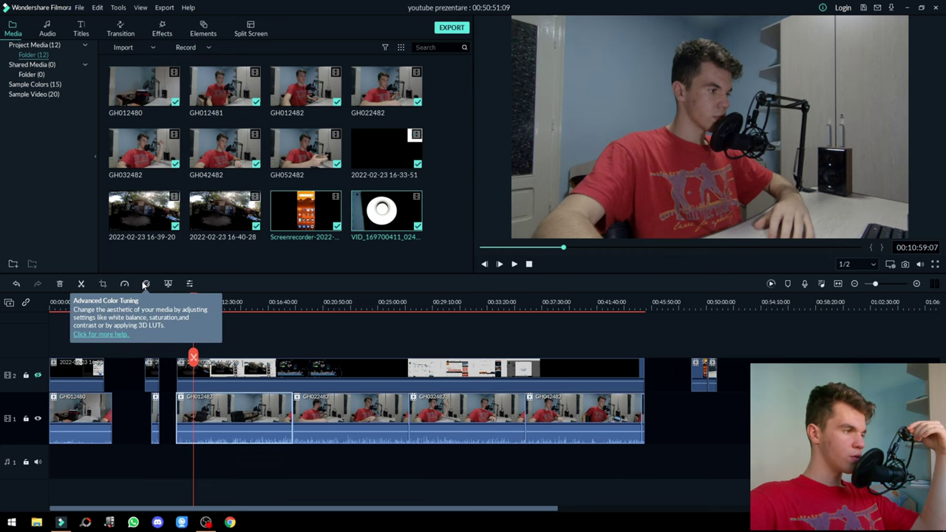
{"action": "left_click", "coordinate": [146, 284]}
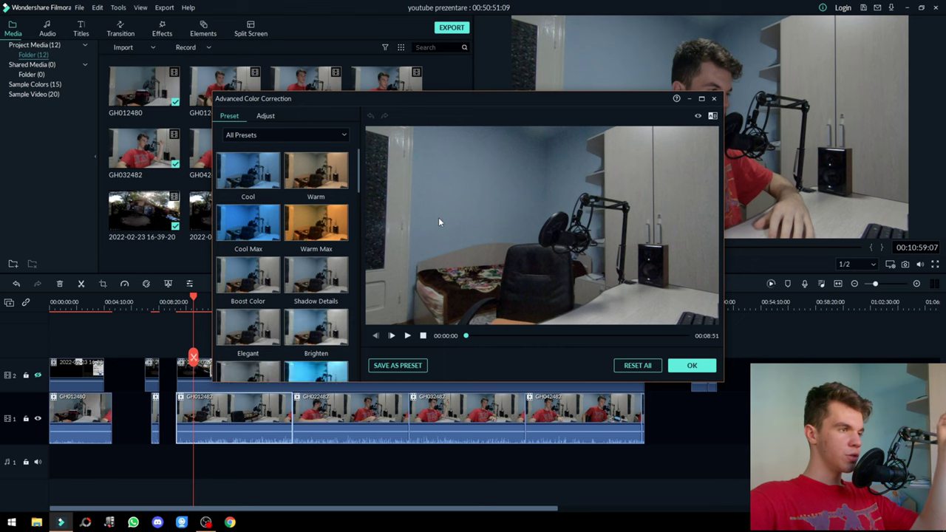
{"action": "left_click", "coordinate": [317, 222]}
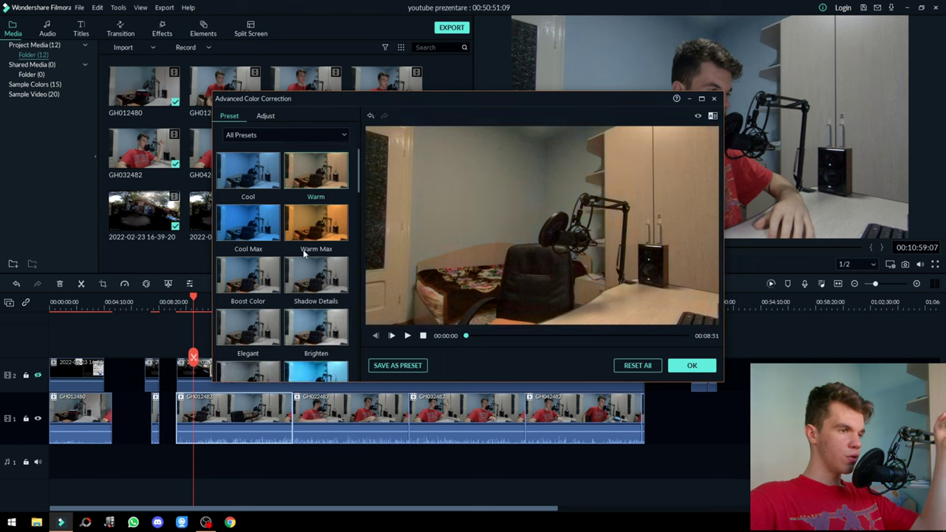
Step: Try further color presets on GH012482, including Vignette 4 and Walking Dead
{"action": "left_click", "coordinate": [287, 345]}
{"action": "scroll", "coordinate": [286, 325], "scroll_direction": "down", "scroll_amount": 3}
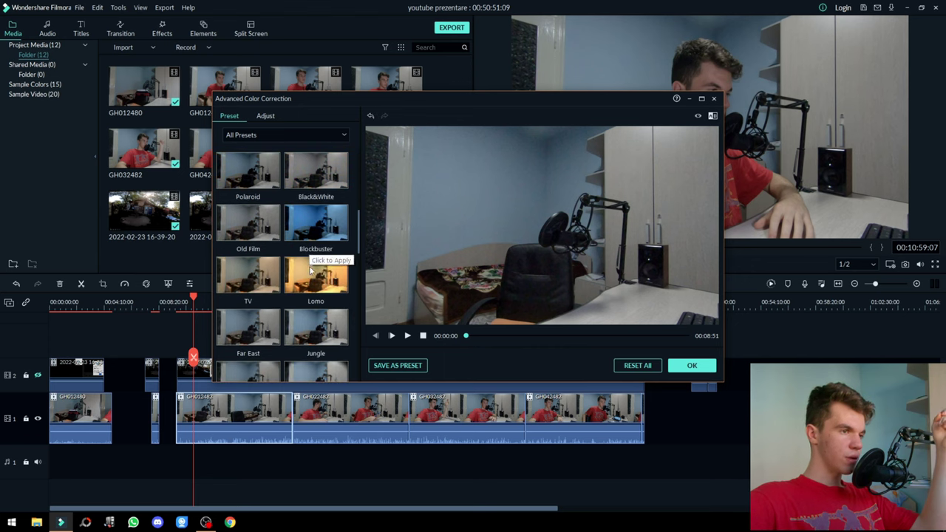
{"action": "left_click", "coordinate": [314, 272]}
{"action": "scroll", "coordinate": [281, 270], "scroll_direction": "down", "scroll_amount": 3}
{"action": "left_click", "coordinate": [317, 274]}
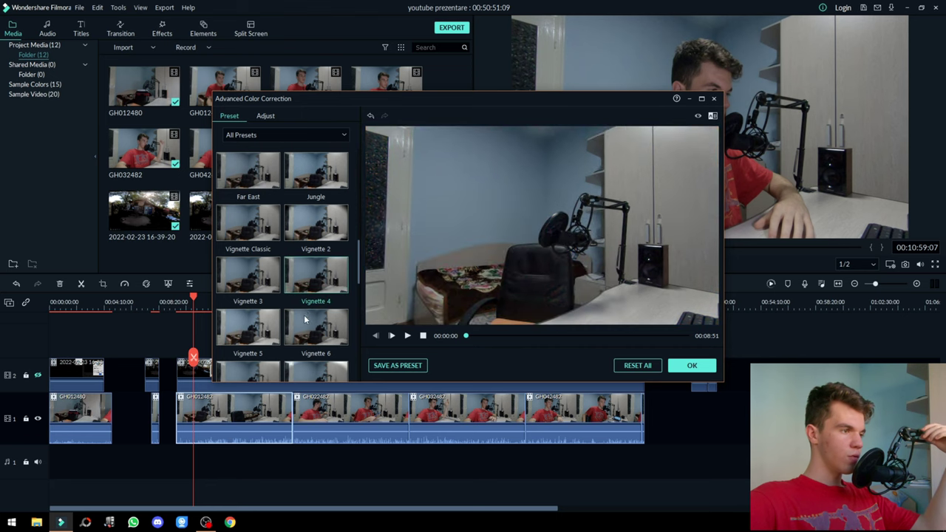
{"action": "scroll", "coordinate": [315, 335], "scroll_direction": "down", "scroll_amount": 2}
{"action": "left_click", "coordinate": [315, 335]}
{"action": "scroll", "coordinate": [318, 334], "scroll_direction": "down", "scroll_amount": 3}
{"action": "left_click", "coordinate": [325, 332]}
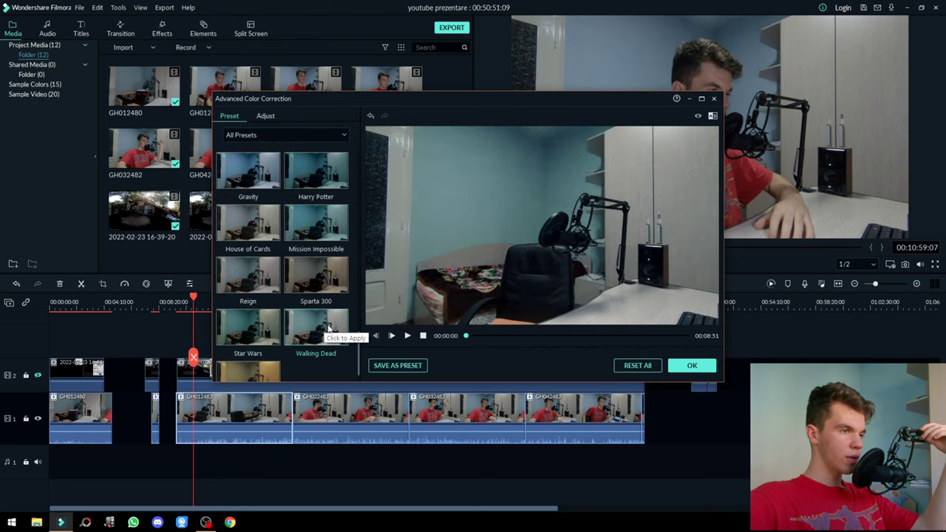
Step: Try the Star Wars preset and the vignette preset following Vignette 9 on the clip
{"action": "scroll", "coordinate": [326, 333], "scroll_direction": "down", "scroll_amount": 1}
{"action": "left_click", "coordinate": [260, 307]}
{"action": "left_click", "coordinate": [247, 360]}
{"action": "left_click", "coordinate": [247, 289]}
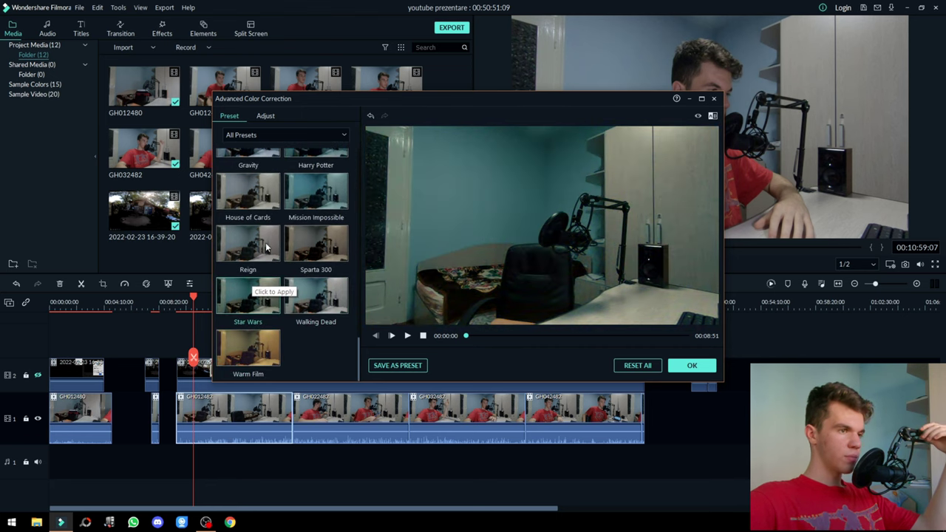
{"action": "scroll", "coordinate": [272, 247], "scroll_direction": "up", "scroll_amount": 5}
{"action": "left_click", "coordinate": [274, 247]}
{"action": "scroll", "coordinate": [239, 235], "scroll_direction": "up", "scroll_amount": 4}
{"action": "scroll", "coordinate": [239, 233], "scroll_direction": "down", "scroll_amount": 5}
{"action": "left_click", "coordinate": [305, 257]}
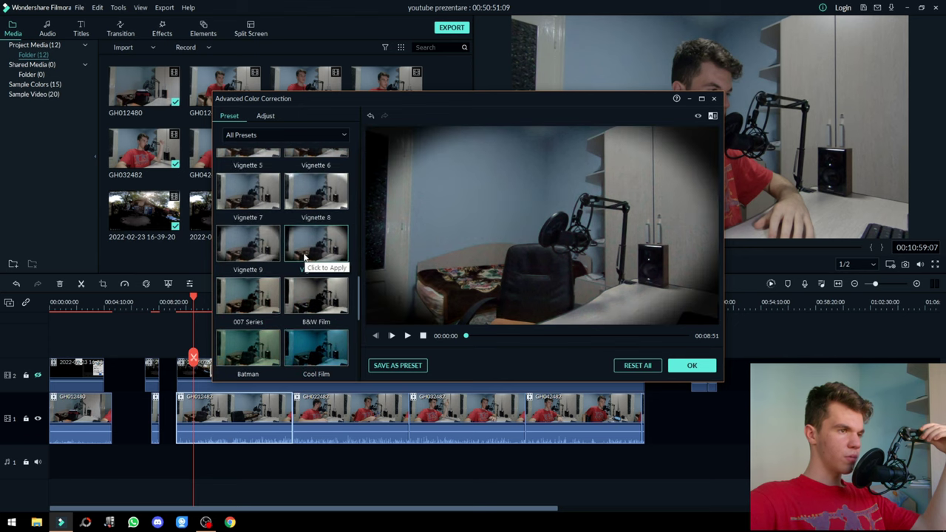
{"action": "scroll", "coordinate": [304, 256], "scroll_direction": "up", "scroll_amount": 3}
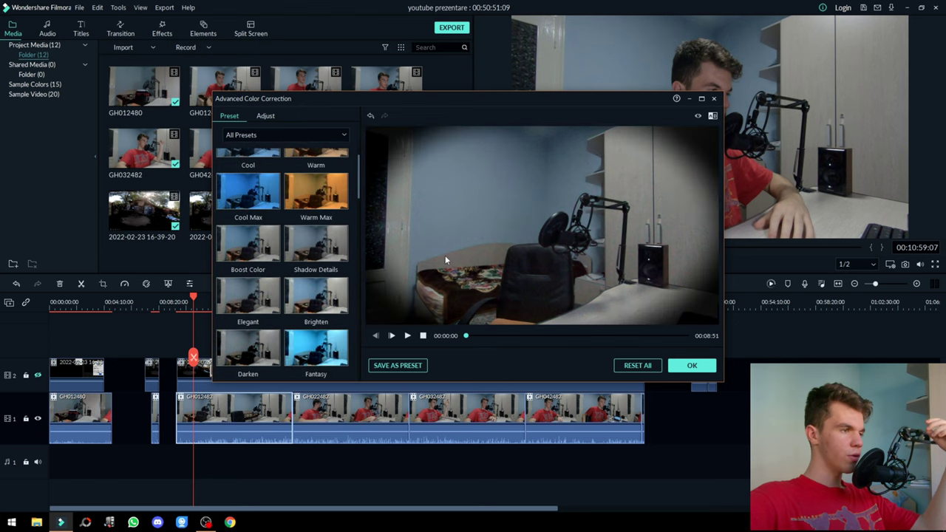
Step: Apply the Brighten preset to GH012482 and open the manual color adjustment settings
{"action": "left_click", "coordinate": [318, 314]}
{"action": "left_click", "coordinate": [265, 116]}
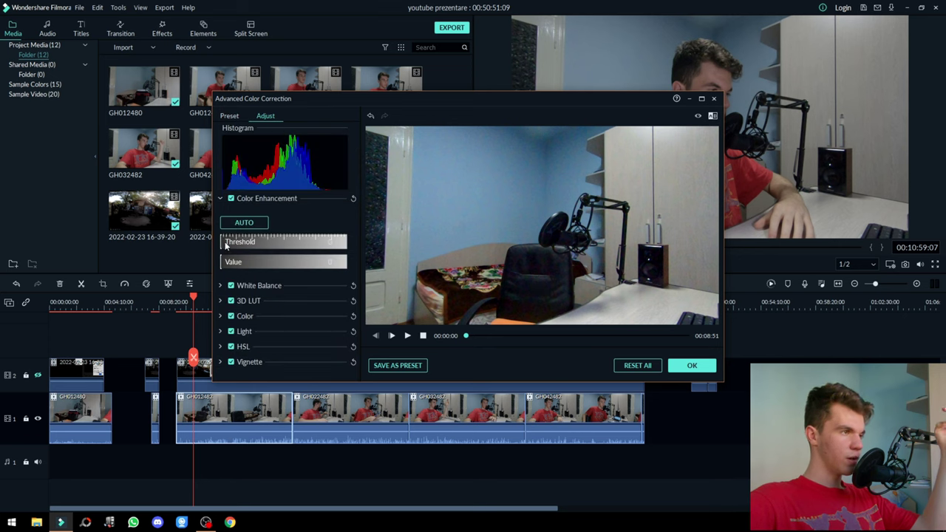
Step: Raise the Color Enhancement threshold to 100 and try out its Value level on GH012482
{"action": "left_click_drag", "start_coordinate": [228, 246], "coordinate": [340, 251]}
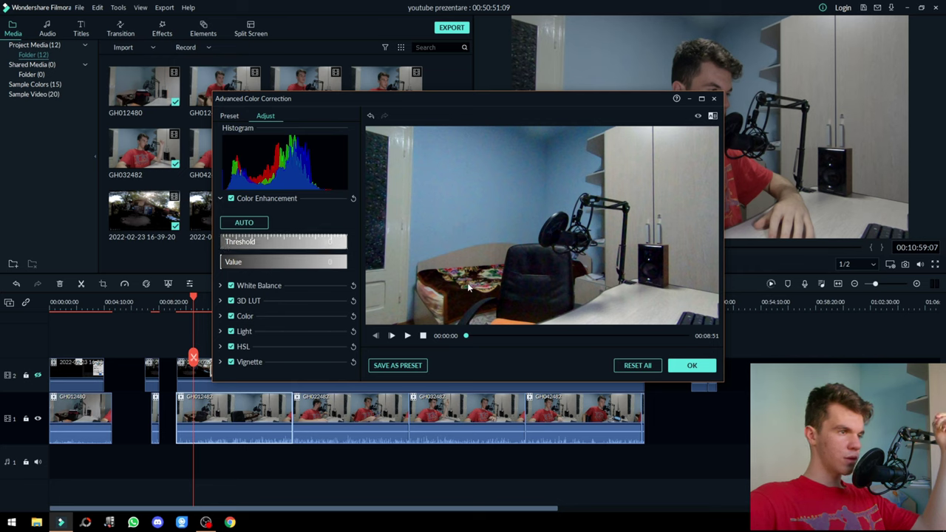
{"action": "left_click_drag", "start_coordinate": [283, 266], "coordinate": [422, 284]}
{"action": "left_click_drag", "start_coordinate": [348, 282], "coordinate": [4, 303]}
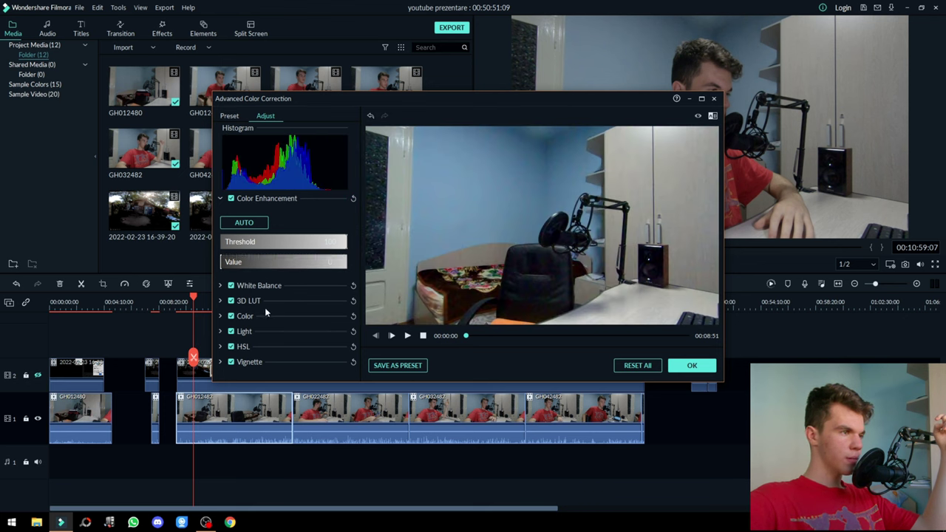
Step: Set the White Balance temperature to -0.05 and the tint to 0.20
{"action": "left_click", "coordinate": [221, 286]}
{"action": "left_click_drag", "start_coordinate": [285, 311], "coordinate": [288, 334]}
{"action": "scroll", "coordinate": [233, 359], "scroll_direction": "down", "scroll_amount": 1}
Step: Try the 3D LUTs on the clip one after another, including Batman, Harry Potter, Reign, Star Wars and Walking Dead
{"action": "left_click", "coordinate": [220, 327]}
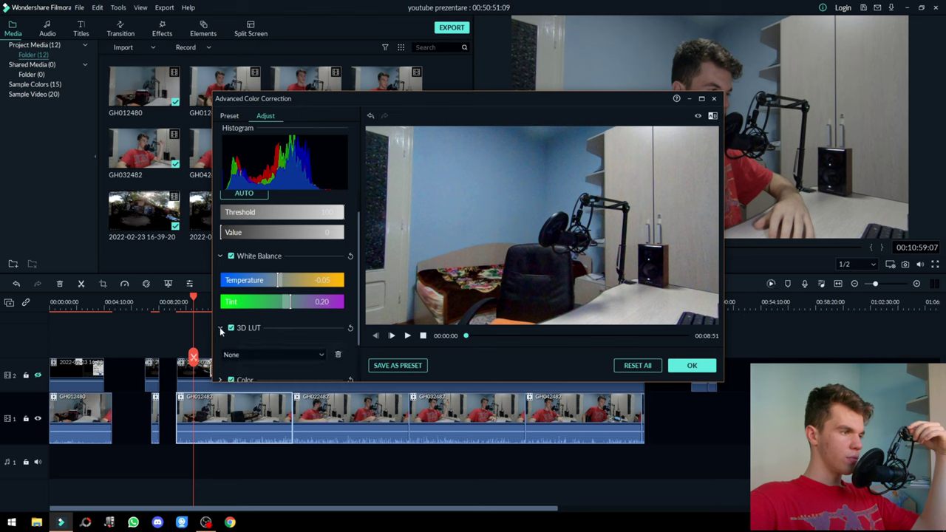
{"action": "scroll", "coordinate": [253, 328], "scroll_direction": "down", "scroll_amount": 2}
{"action": "scroll", "coordinate": [248, 327], "scroll_direction": "down", "scroll_amount": 2}
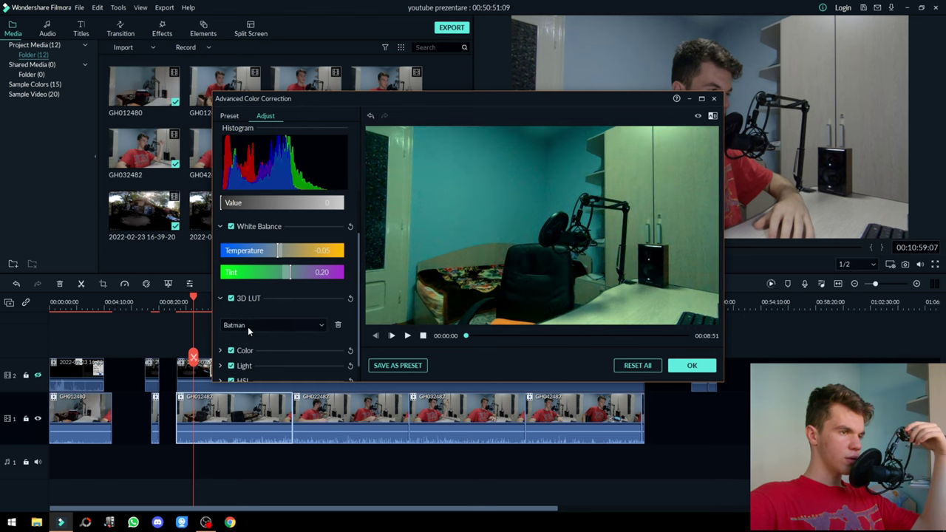
{"action": "scroll", "coordinate": [247, 327], "scroll_direction": "down", "scroll_amount": 3}
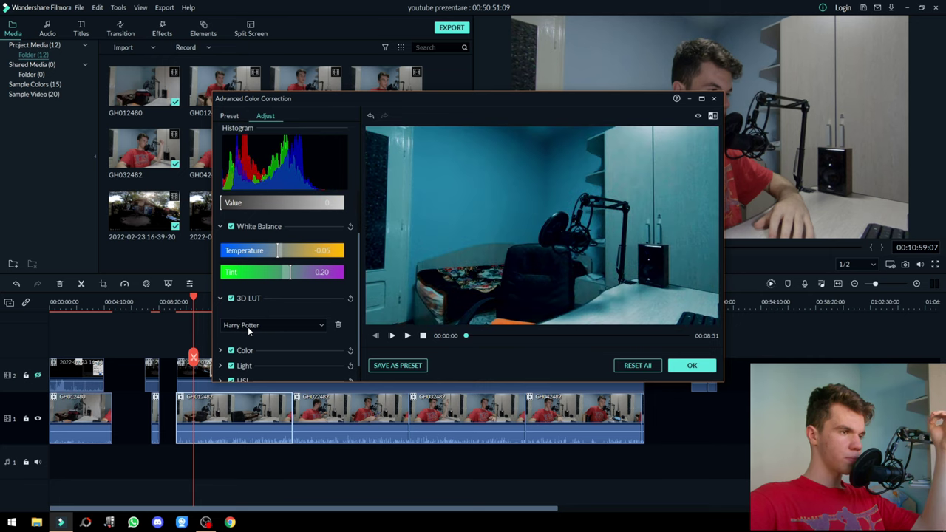
{"action": "scroll", "coordinate": [247, 326], "scroll_direction": "down", "scroll_amount": 2}
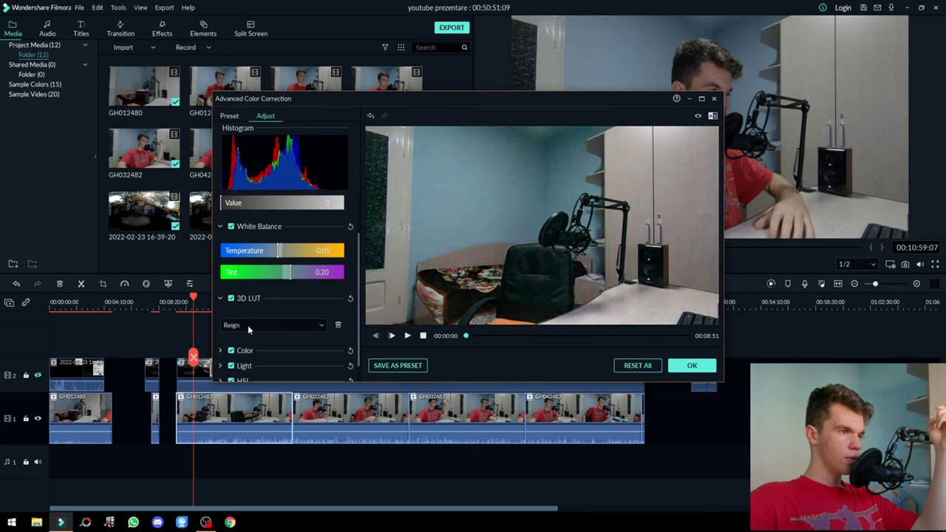
{"action": "scroll", "coordinate": [248, 326], "scroll_direction": "down", "scroll_amount": 1}
{"action": "scroll", "coordinate": [247, 325], "scroll_direction": "down", "scroll_amount": 1}
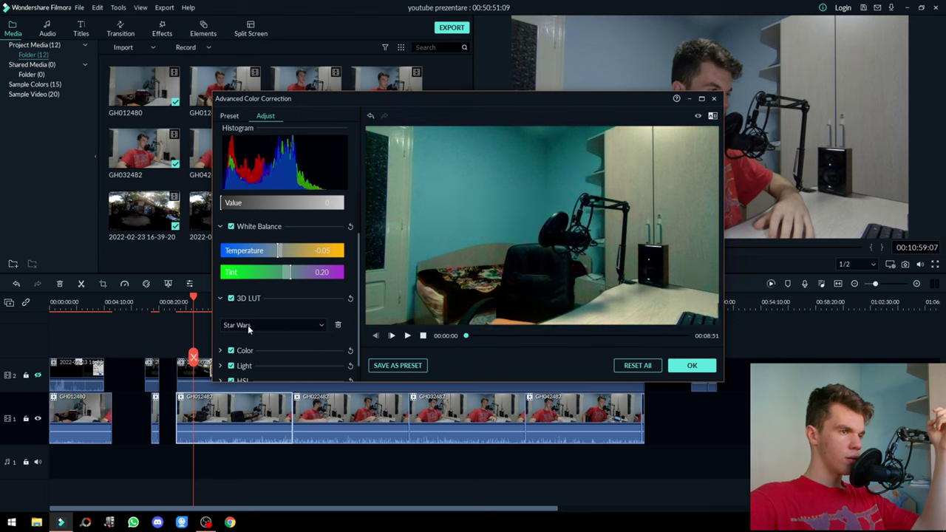
{"action": "scroll", "coordinate": [247, 325], "scroll_direction": "down", "scroll_amount": 1}
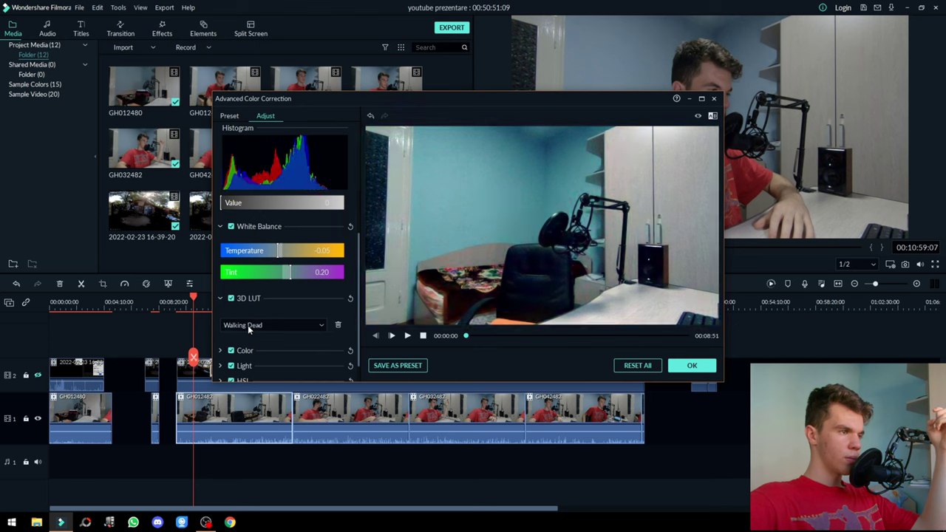
Step: Try to delete the Walking Dead LUT profile and turn the 3D LUT correction off
{"action": "left_click", "coordinate": [338, 326]}
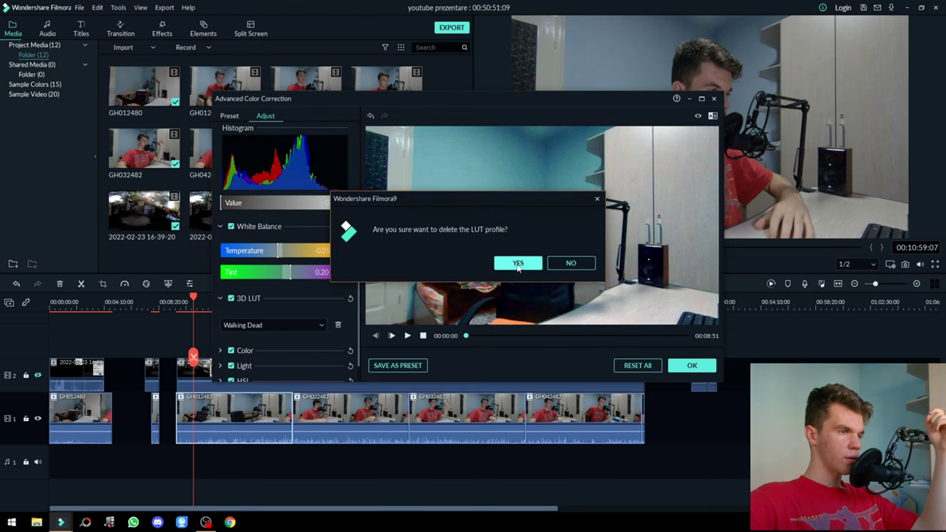
{"action": "left_click", "coordinate": [518, 266]}
{"action": "left_click", "coordinate": [230, 298]}
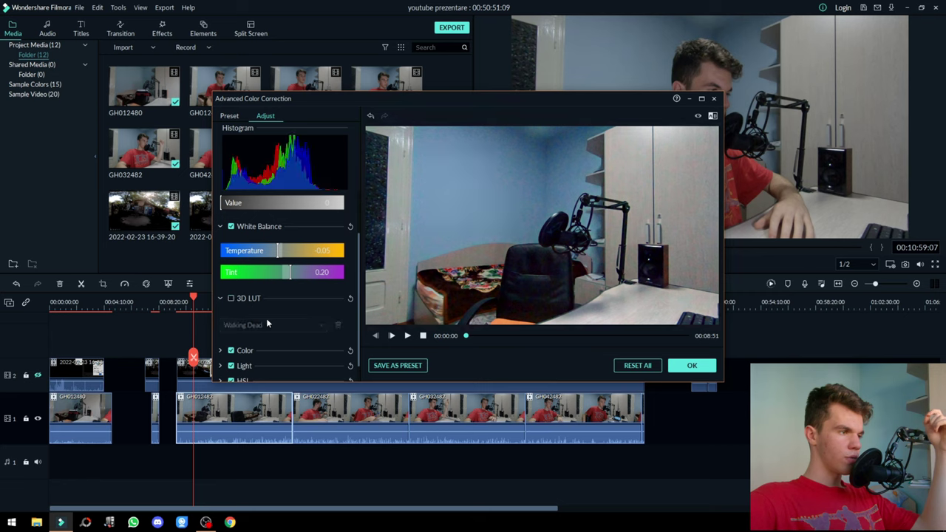
Step: Set the Color values to exposure 0, brightness 19, contrast 13, vibrance 22 and saturation -22
{"action": "scroll", "coordinate": [268, 323], "scroll_direction": "down", "scroll_amount": 1}
{"action": "left_click", "coordinate": [220, 329]}
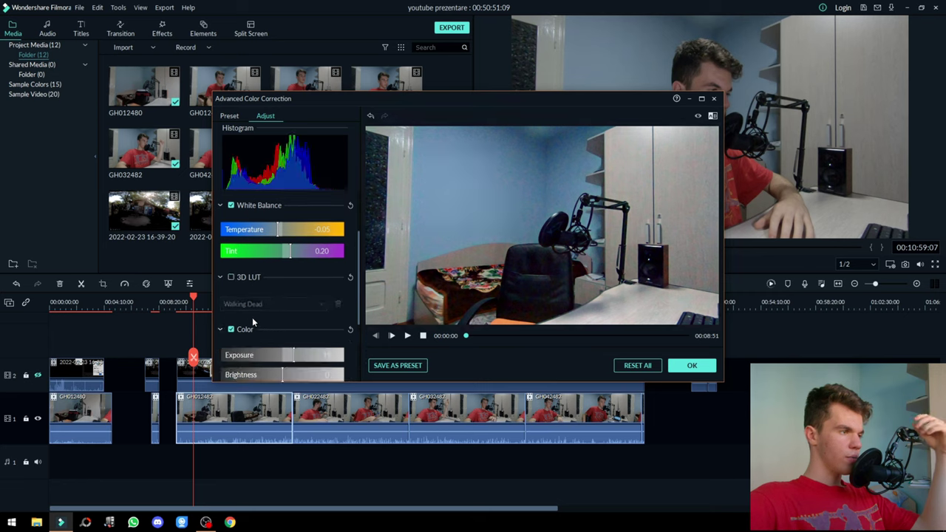
{"action": "scroll", "coordinate": [244, 326], "scroll_direction": "down", "scroll_amount": 3}
{"action": "mouse_move", "coordinate": [303, 296]}
{"action": "left_mouse_down"}
{"action": "mouse_move", "coordinate": [264, 296]}
{"action": "mouse_move", "coordinate": [325, 292]}
{"action": "mouse_move", "coordinate": [257, 308]}
{"action": "mouse_move", "coordinate": [336, 317]}
{"action": "mouse_move", "coordinate": [280, 320]}
{"action": "mouse_move", "coordinate": [311, 298]}
{"action": "mouse_move", "coordinate": [295, 289]}
{"action": "left_mouse_up"}
{"action": "scroll", "coordinate": [289, 300], "scroll_direction": "down", "scroll_amount": 1}
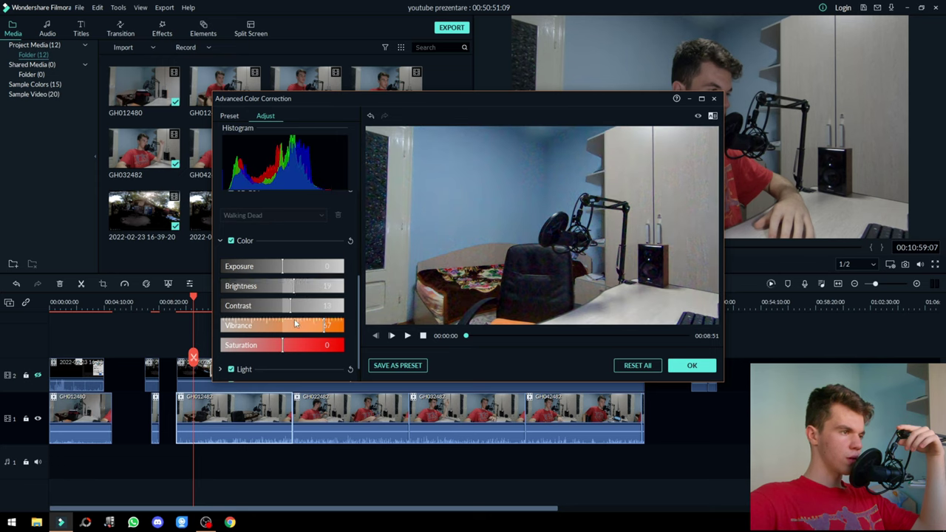
{"action": "mouse_move", "coordinate": [295, 324]}
{"action": "left_mouse_down"}
{"action": "mouse_move", "coordinate": [281, 325]}
{"action": "mouse_move", "coordinate": [353, 329]}
{"action": "mouse_move", "coordinate": [296, 326]}
{"action": "left_mouse_up"}
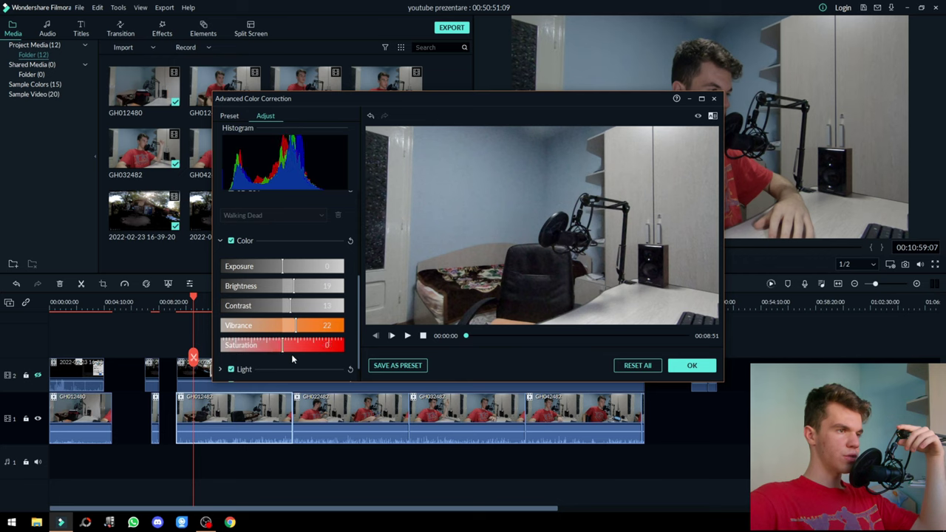
{"action": "left_click_drag", "start_coordinate": [292, 358], "coordinate": [268, 366]}
{"action": "scroll", "coordinate": [265, 332], "scroll_direction": "down", "scroll_amount": 1}
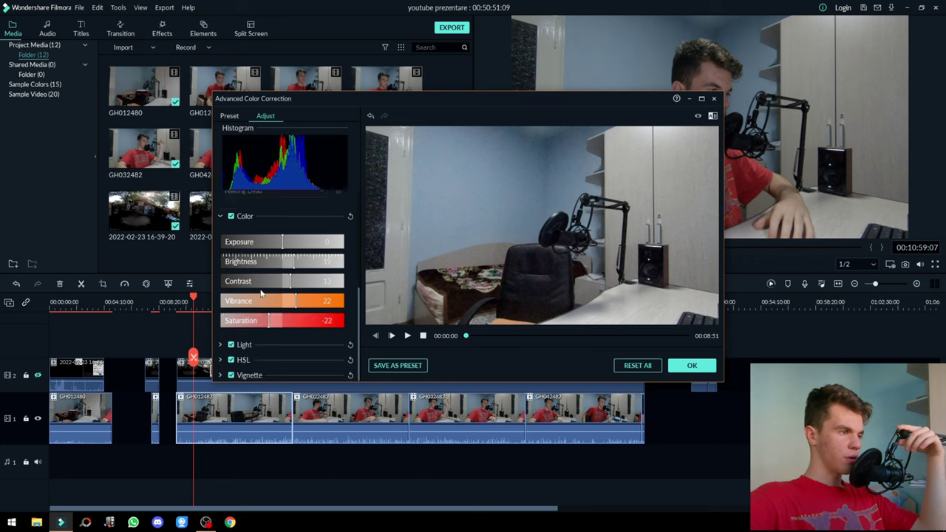
Step: In the Light settings, lower the highlights slightly and set shadows to 47, whites to 42 and blacks to -19
{"action": "left_click", "coordinate": [220, 345]}
{"action": "scroll", "coordinate": [281, 296], "scroll_direction": "down", "scroll_amount": 4}
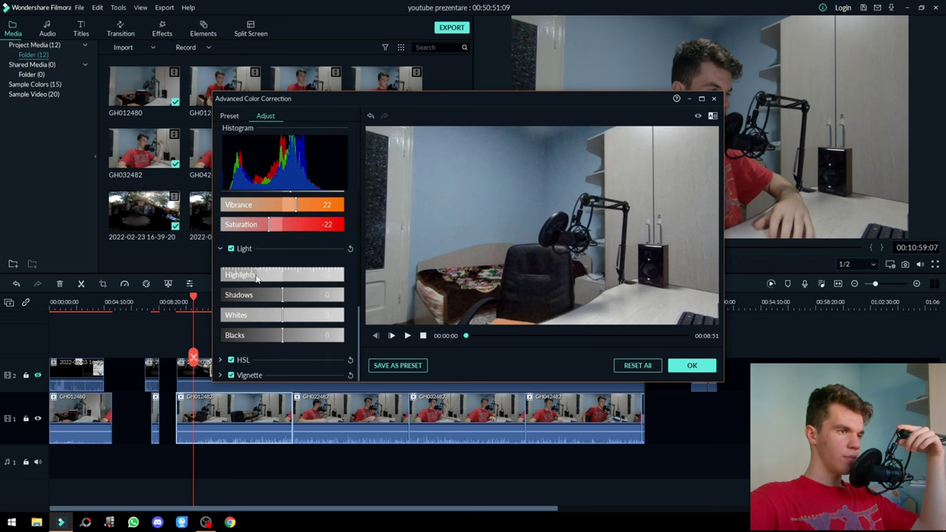
{"action": "left_click_drag", "start_coordinate": [392, 285], "coordinate": [271, 336]}
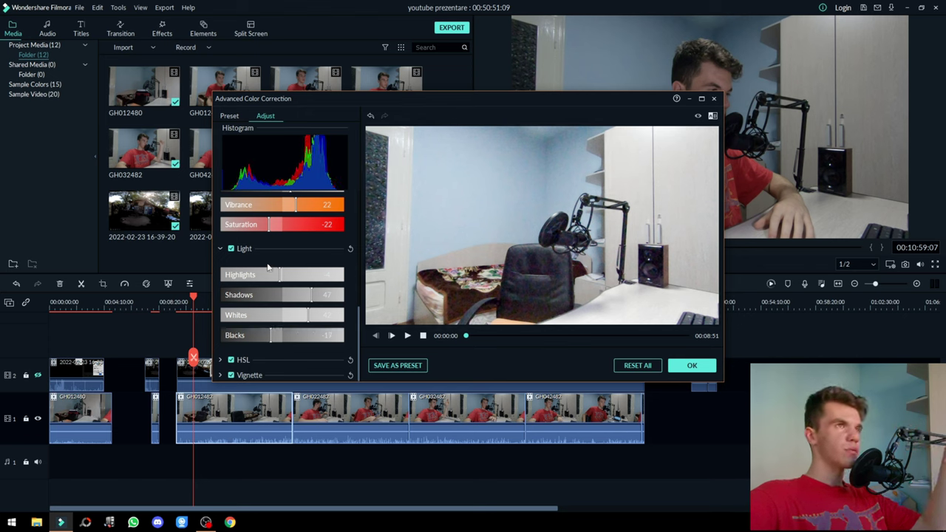
Step: Try HSL changes with orange hue 100, orange saturation -15 and yellow hue -11, and turn the HSL correction off
{"action": "left_click", "coordinate": [220, 360]}
{"action": "left_click", "coordinate": [270, 287]}
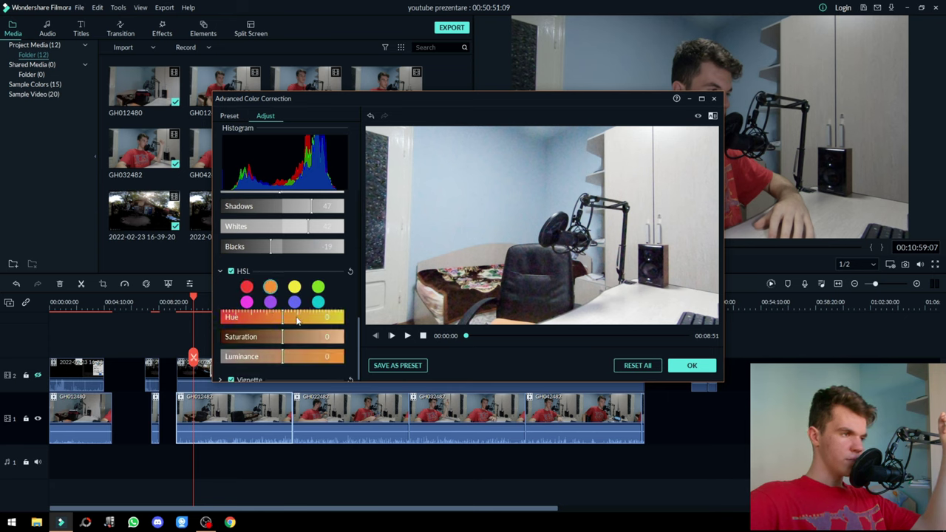
{"action": "left_click_drag", "start_coordinate": [296, 318], "coordinate": [354, 332]}
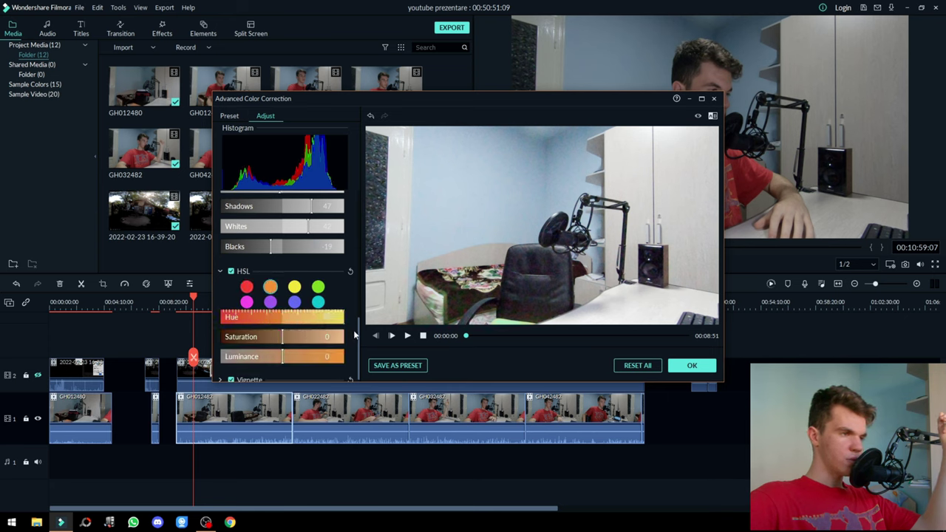
{"action": "mouse_move", "coordinate": [282, 338]}
{"action": "left_mouse_down"}
{"action": "mouse_move", "coordinate": [236, 338]}
{"action": "mouse_move", "coordinate": [272, 342]}
{"action": "left_mouse_up"}
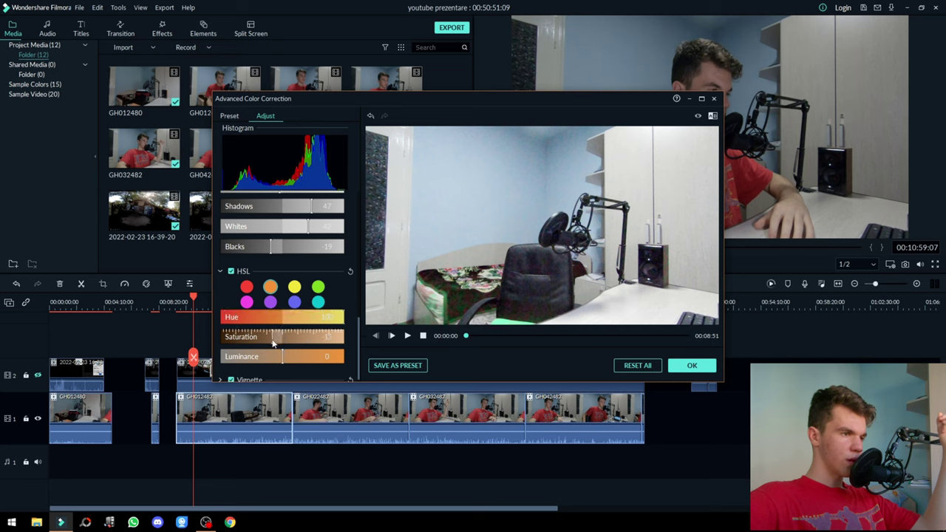
{"action": "left_click", "coordinate": [295, 287]}
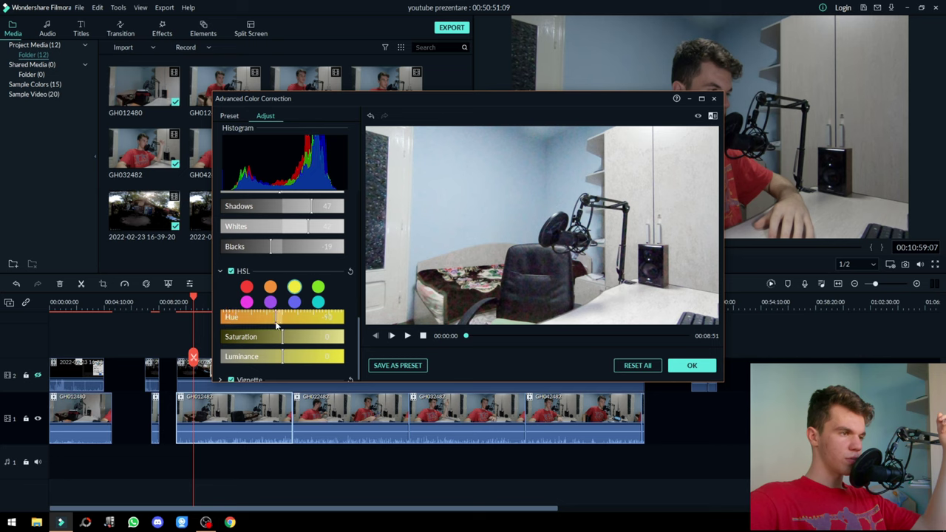
{"action": "scroll", "coordinate": [320, 328], "scroll_direction": "down", "scroll_amount": 1}
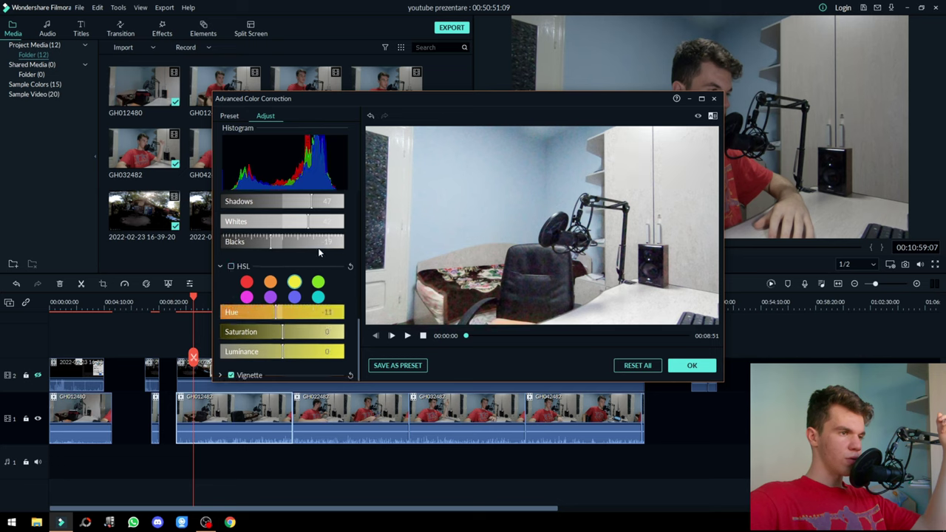
Step: Rework the Light settings by reducing shadows and whites and setting blacks to -46
{"action": "scroll", "coordinate": [312, 287], "scroll_direction": "up", "scroll_amount": 2}
{"action": "scroll", "coordinate": [317, 289], "scroll_direction": "down", "scroll_amount": 1}
{"action": "left_click", "coordinate": [222, 296]}
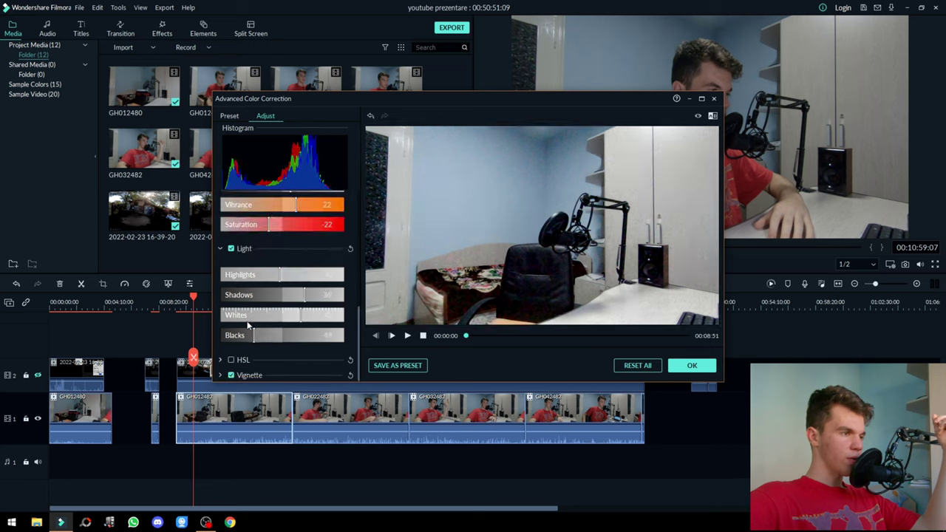
Step: Try a vignette with amount -34, size 100, roundness 19, feather 75 and exposure 42, and turn the vignette off
{"action": "scroll", "coordinate": [264, 334], "scroll_direction": "down", "scroll_amount": 4}
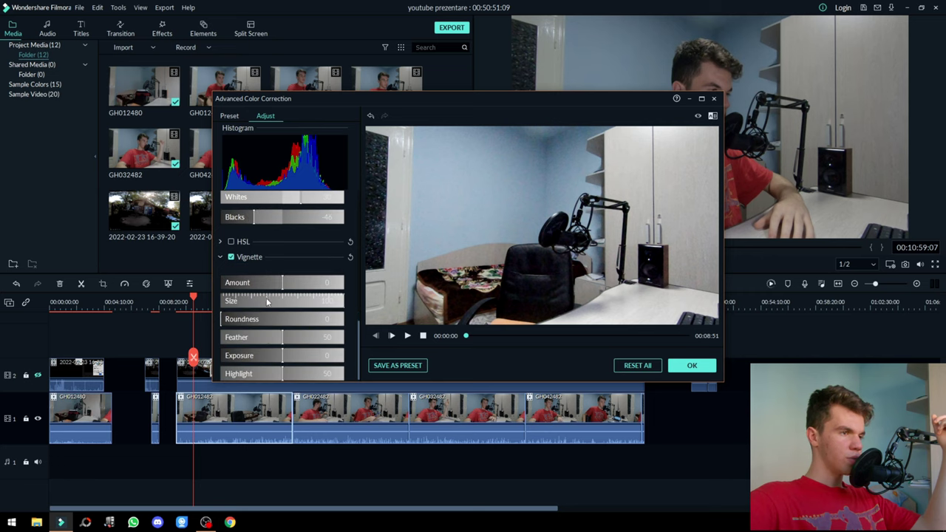
{"action": "left_click_drag", "start_coordinate": [267, 302], "coordinate": [315, 322]}
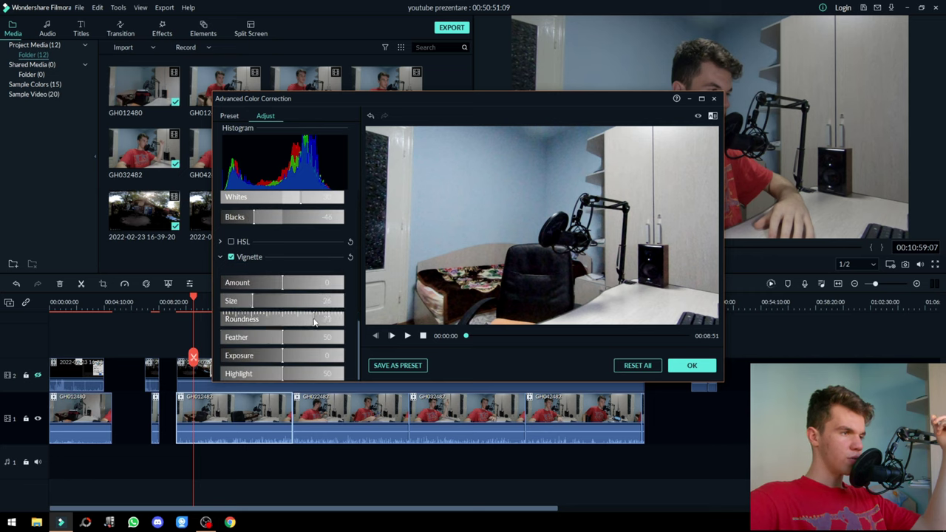
{"action": "left_click", "coordinate": [314, 340]}
{"action": "left_click", "coordinate": [307, 355]}
{"action": "left_click_drag", "start_coordinate": [285, 283], "coordinate": [356, 300]}
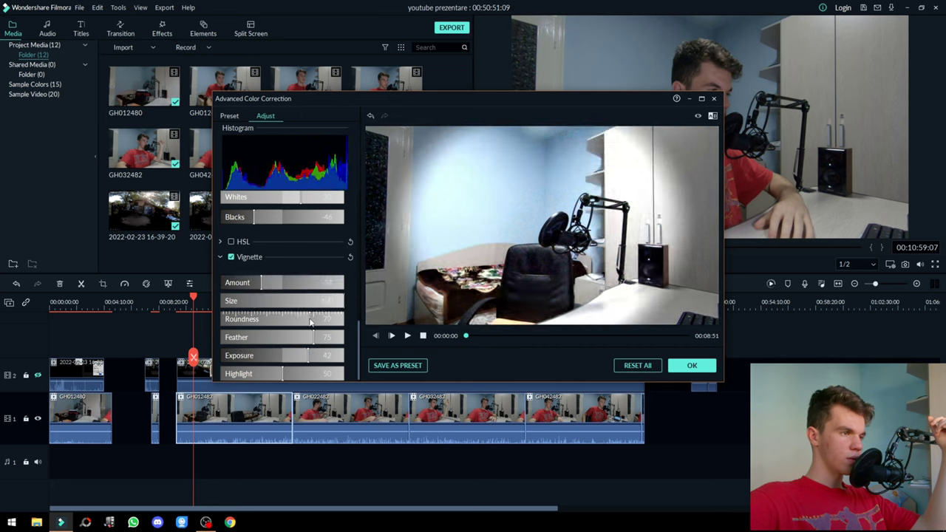
{"action": "left_click_drag", "start_coordinate": [310, 321], "coordinate": [243, 319]}
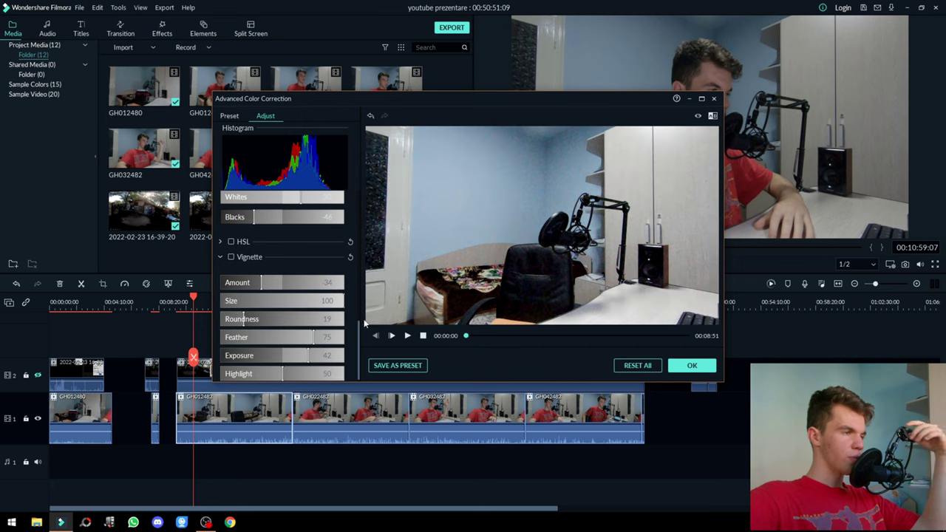
Step: Apply the custom preset camera mea 1 to GH012482 and confirm the color correction
{"action": "left_click", "coordinate": [235, 116]}
{"action": "left_click", "coordinate": [259, 135]}
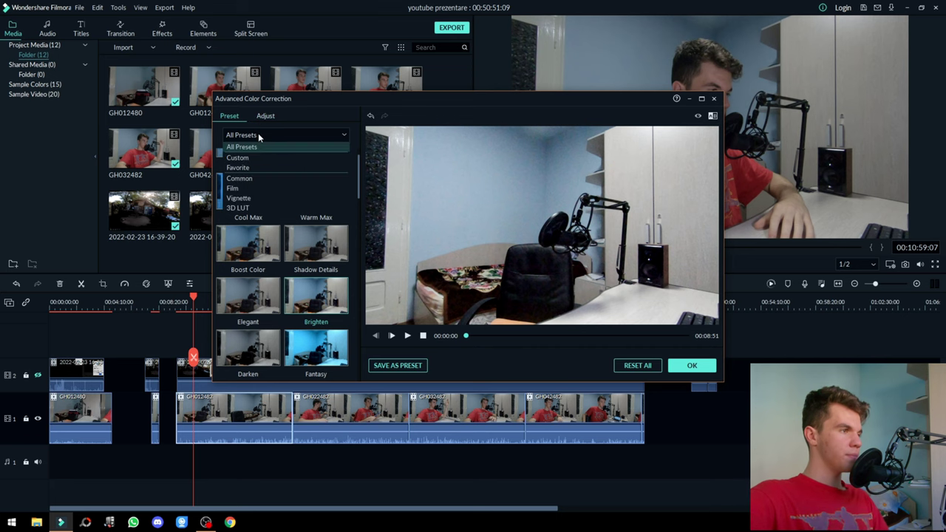
{"action": "left_click", "coordinate": [262, 158]}
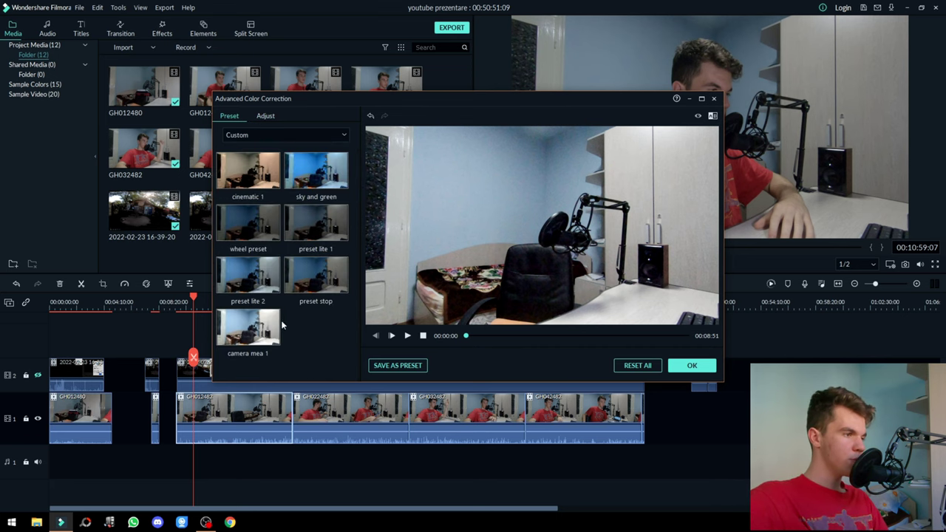
{"action": "left_click", "coordinate": [259, 331]}
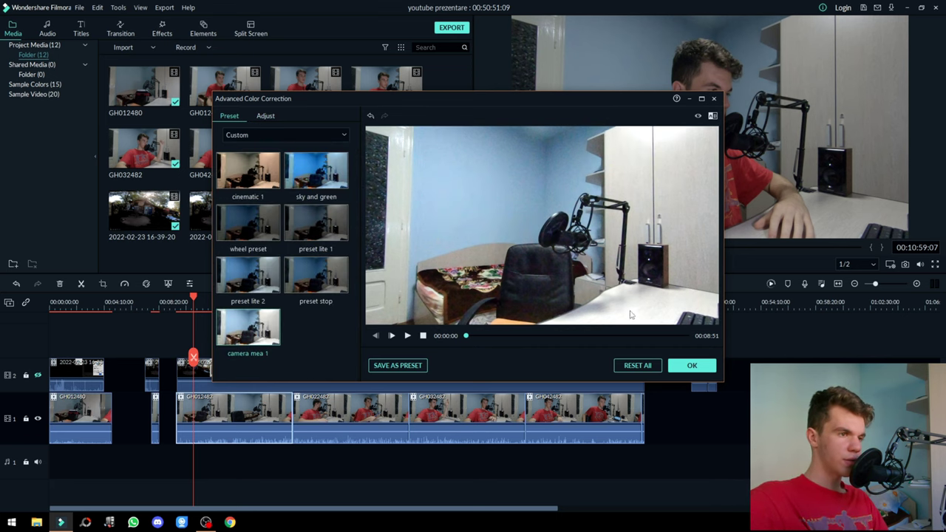
{"action": "left_click", "coordinate": [692, 366]}
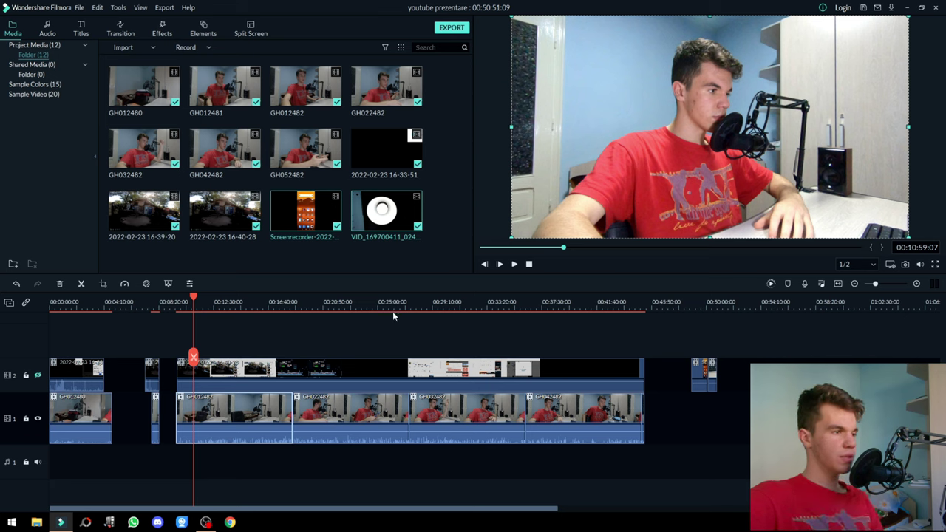
Step: Compare the corrected GH012482 footage with the uncorrected GH022482 clip on the timeline and save the project
{"action": "left_click", "coordinate": [329, 307]}
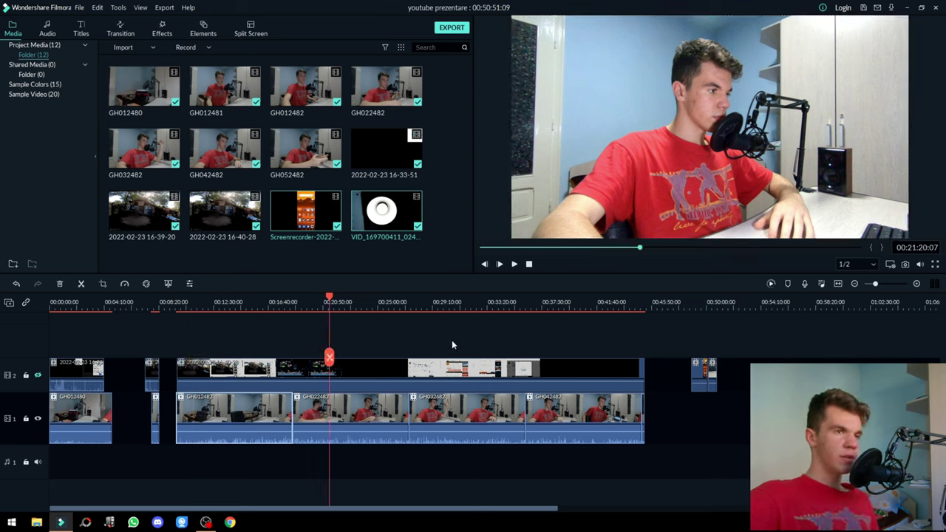
{"action": "left_click", "coordinate": [269, 305]}
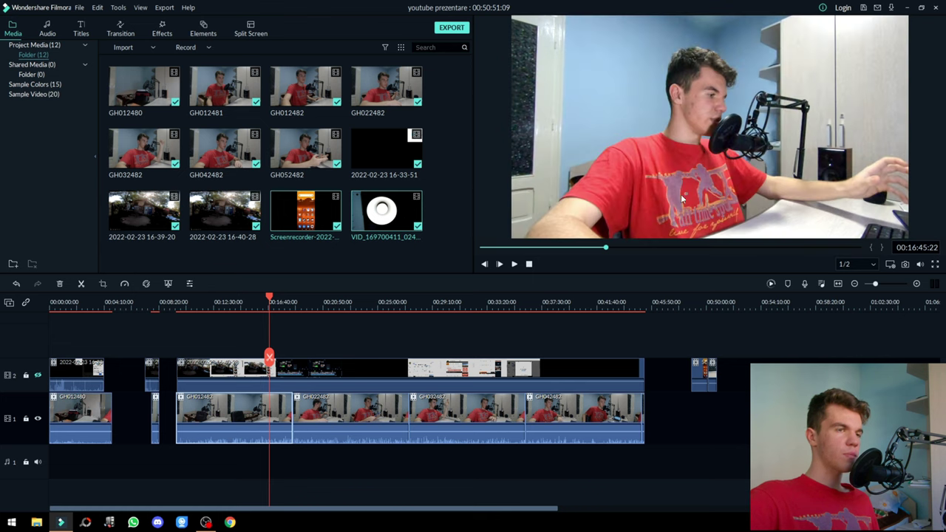
{"action": "left_click", "coordinate": [305, 313]}
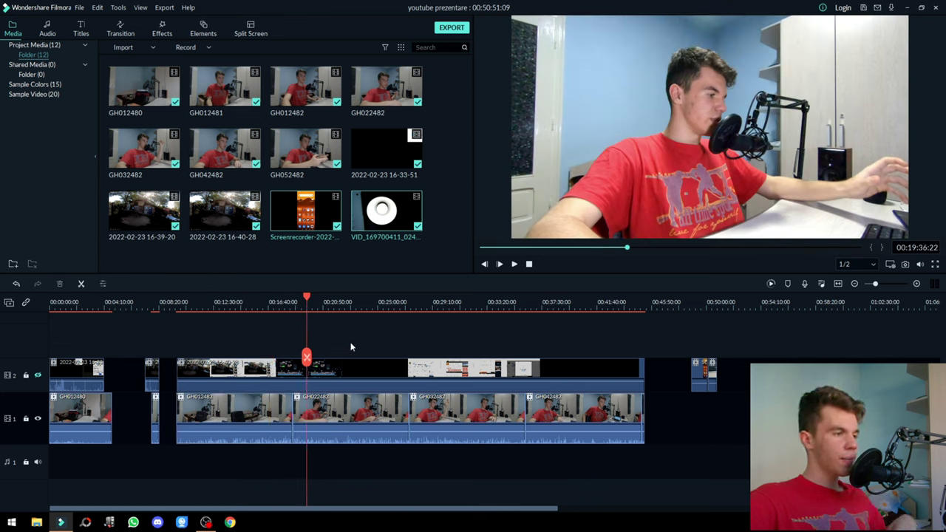
{"action": "key", "text": "ctrl+s"}
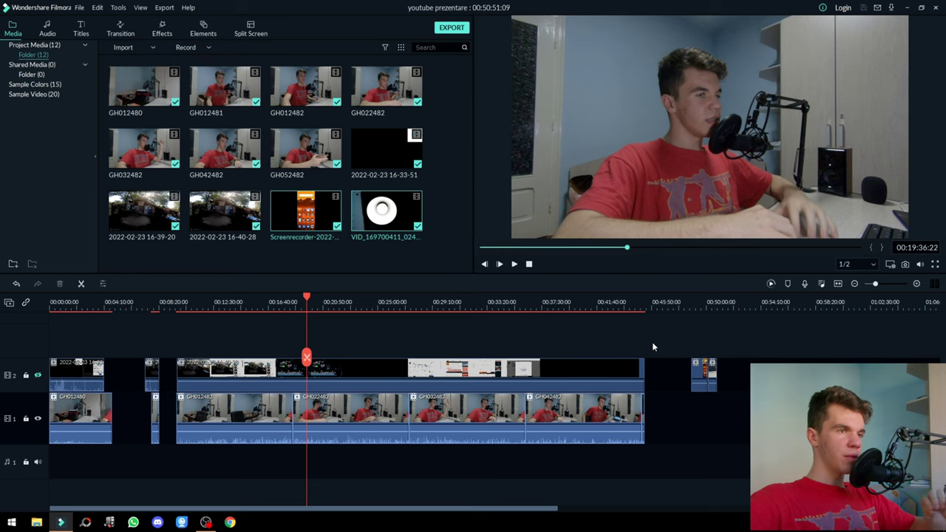
{"action": "left_click", "coordinate": [284, 306]}
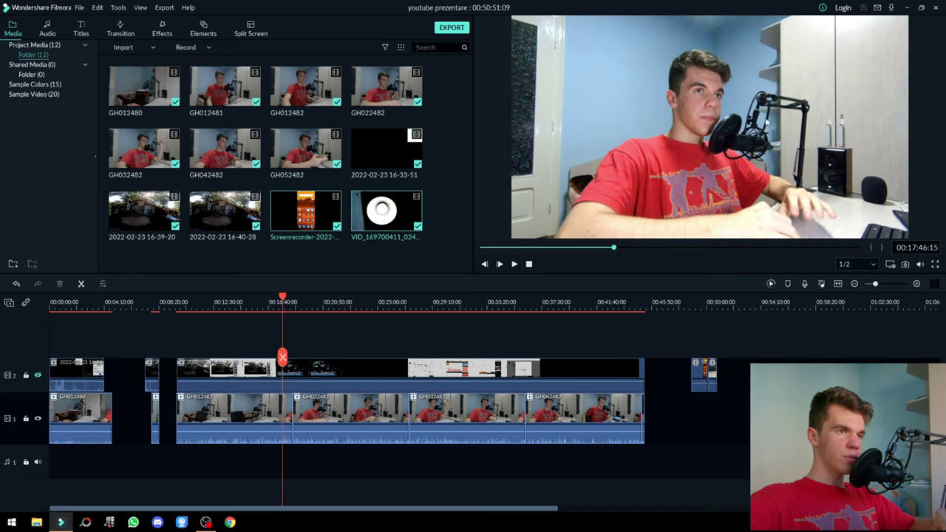
Step: Set the preview playback quality to Full and check the corrected frame in full screen
{"action": "left_click", "coordinate": [862, 265]}
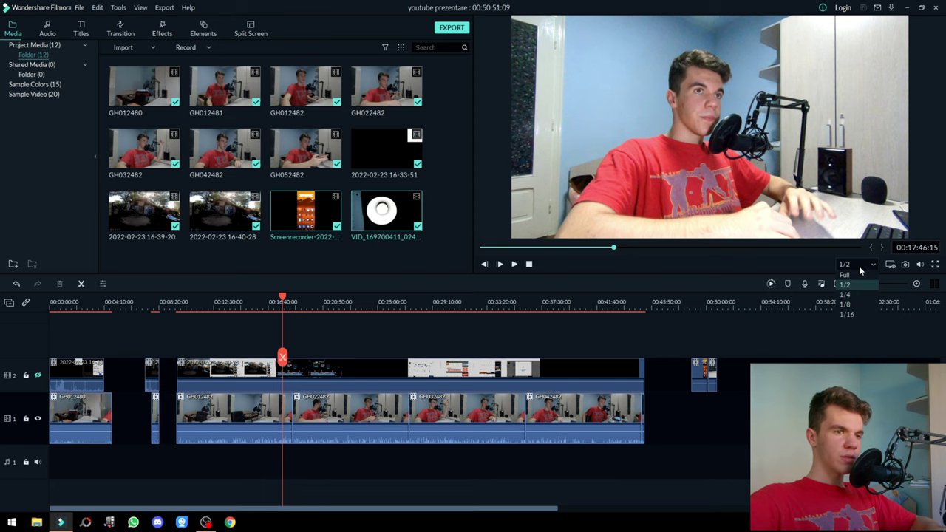
{"action": "left_click", "coordinate": [874, 280]}
{"action": "left_click", "coordinate": [934, 266]}
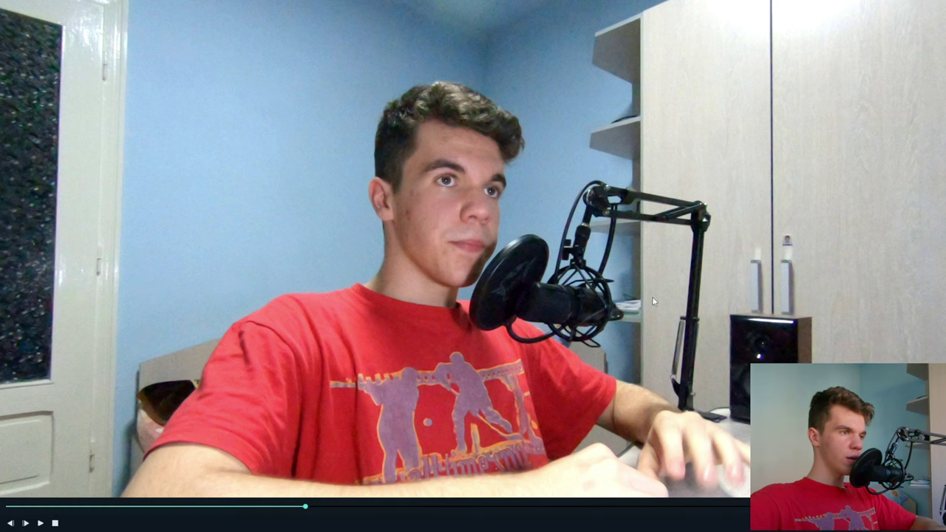
{"action": "key", "text": "Escape"}
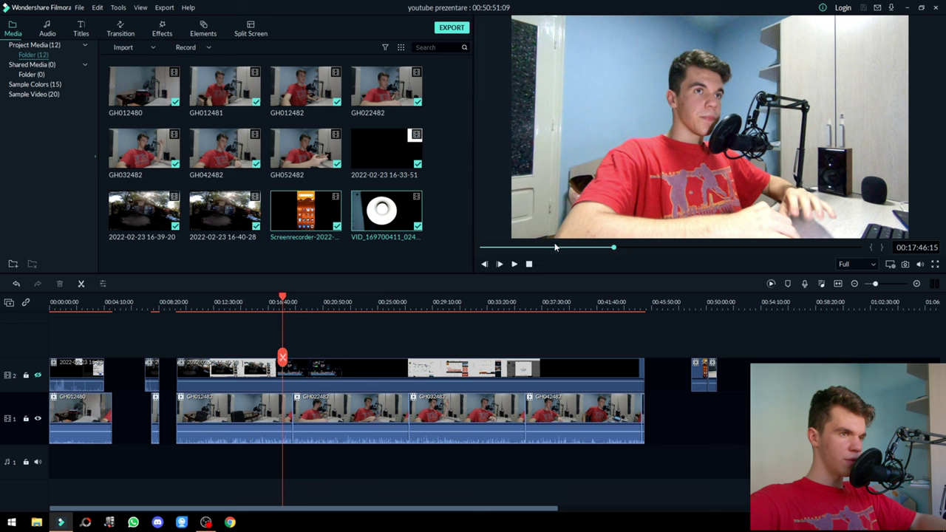
Step: Color-correct the GH022482 clip with the custom preset camera mea 1, confirm the correction and save the project
{"action": "left_click", "coordinate": [300, 419]}
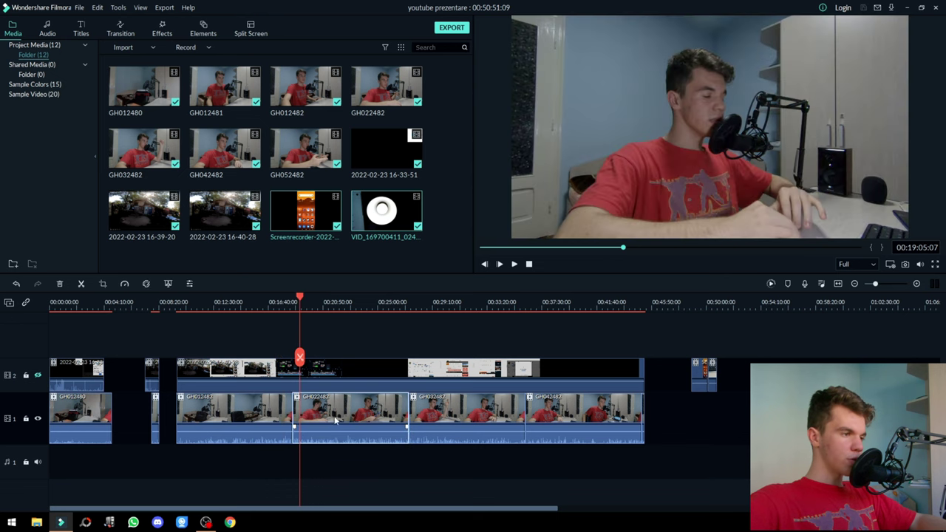
{"action": "left_click", "coordinate": [146, 284]}
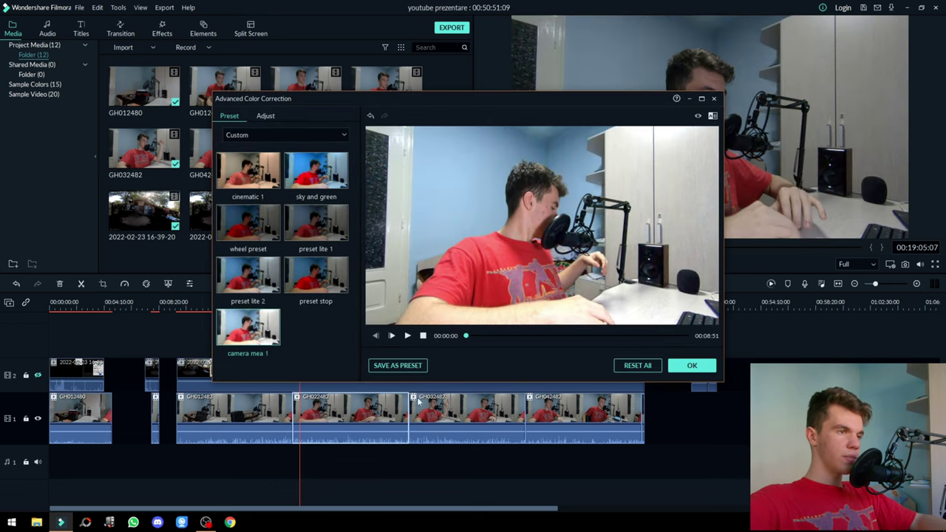
{"action": "left_click", "coordinate": [692, 365]}
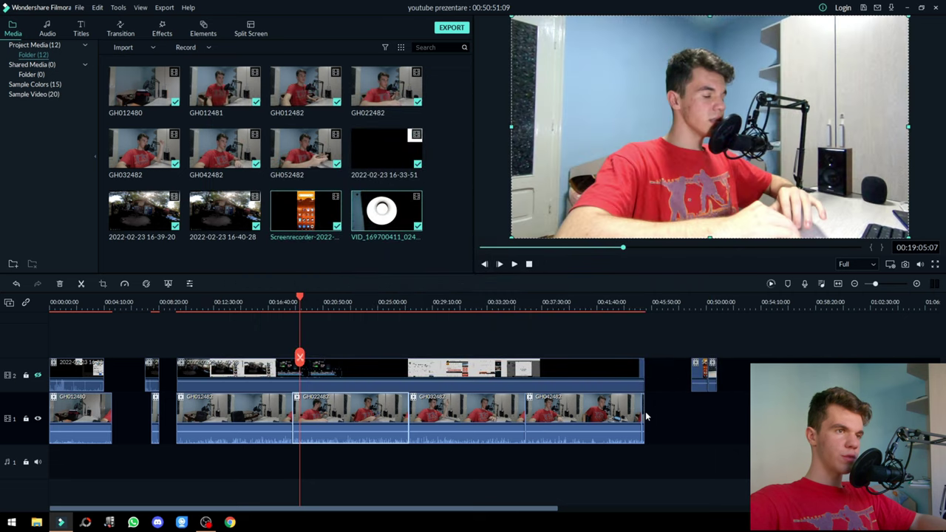
{"action": "key", "text": "ctrl+s"}
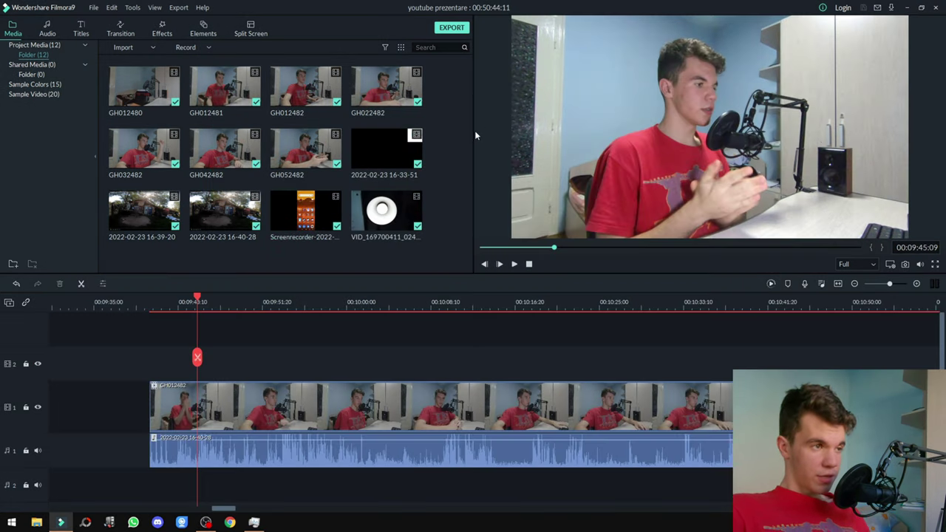
Step: Enlarge the preview by narrowing the media library and shortening the timeline area, and reduce the track height
{"action": "left_click_drag", "start_coordinate": [474, 130], "coordinate": [366, 130]}
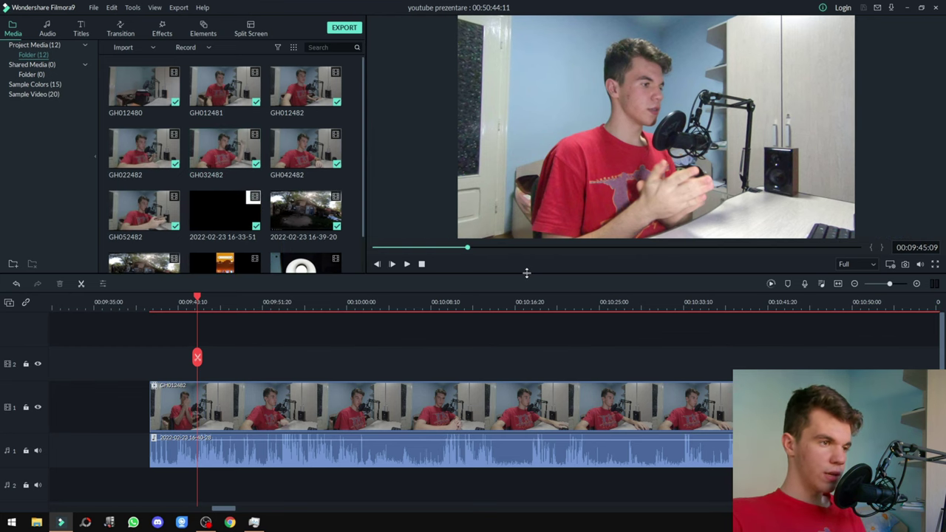
{"action": "left_click_drag", "start_coordinate": [527, 273], "coordinate": [527, 378]}
{"action": "scroll", "coordinate": [328, 424], "scroll_direction": "down", "scroll_amount": 2}
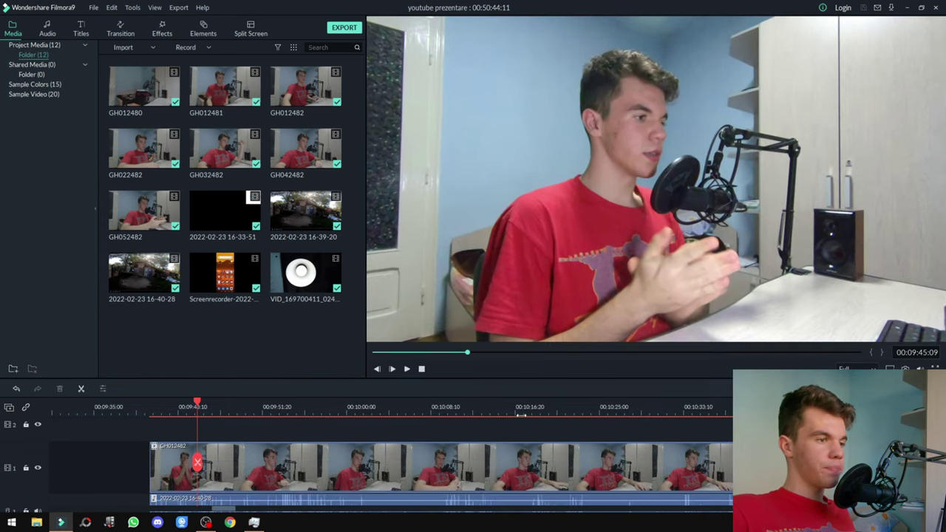
{"action": "left_click", "coordinate": [577, 136]}
{"action": "left_click_drag", "start_coordinate": [35, 428], "coordinate": [35, 448]}
{"action": "scroll", "coordinate": [59, 463], "scroll_direction": "down", "scroll_amount": 1}
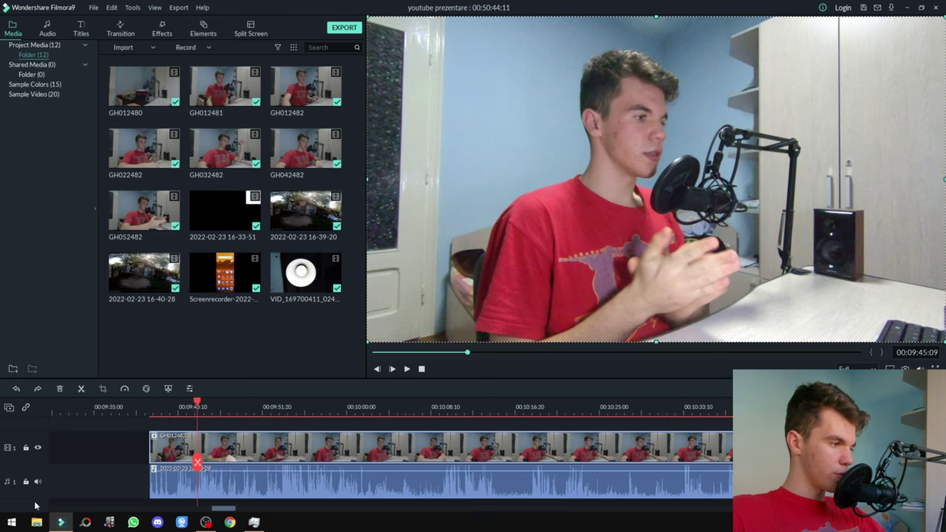
Step: Play the opening seconds of the GH012482 clip together with its separate audio recording
{"action": "left_click", "coordinate": [139, 429]}
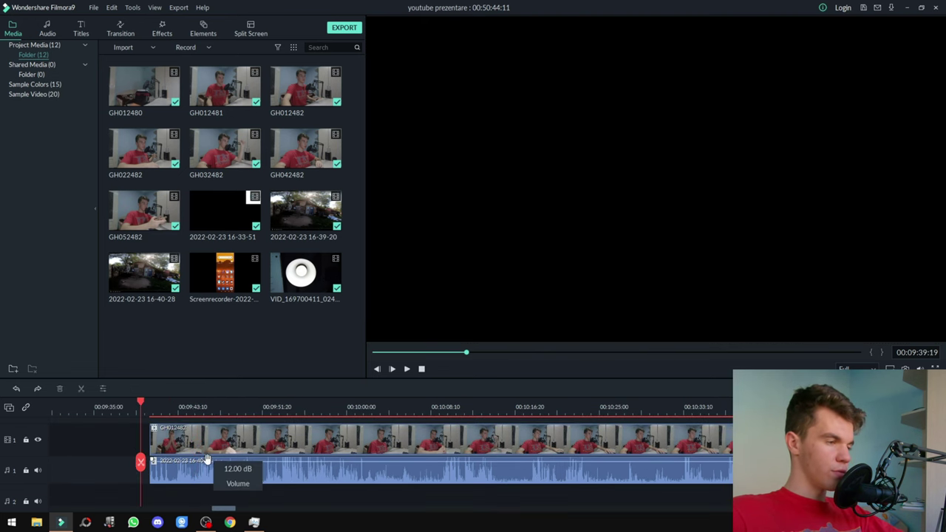
{"action": "key", "text": "space"}
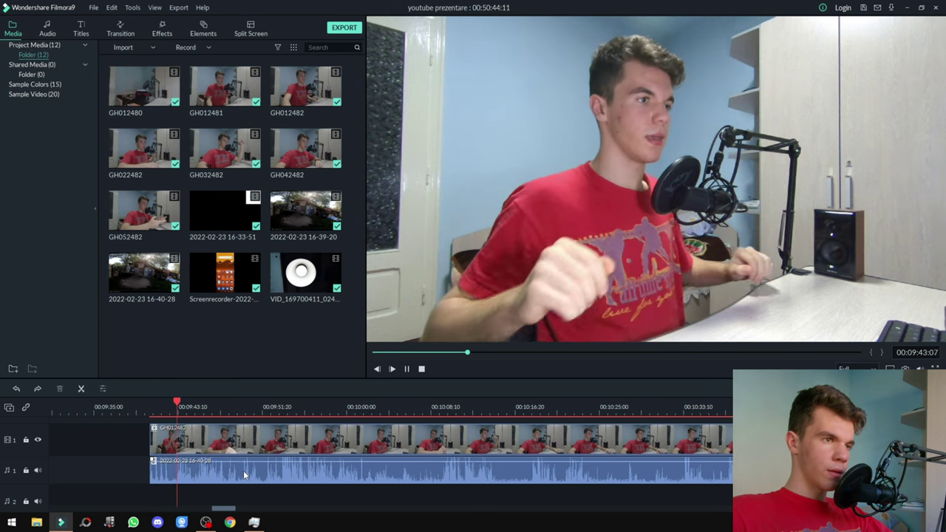
{"action": "key", "text": "space"}
Step: Split GH012482 and its audio at 00:09:55:28 and move the first segment of both earlier on the timeline
{"action": "mouse_move", "coordinate": [300, 405]}
{"action": "left_mouse_down"}
{"action": "mouse_move", "coordinate": [387, 403]}
{"action": "mouse_move", "coordinate": [263, 405]}
{"action": "mouse_move", "coordinate": [309, 406]}
{"action": "left_mouse_up"}
{"action": "left_click", "coordinate": [306, 462]}
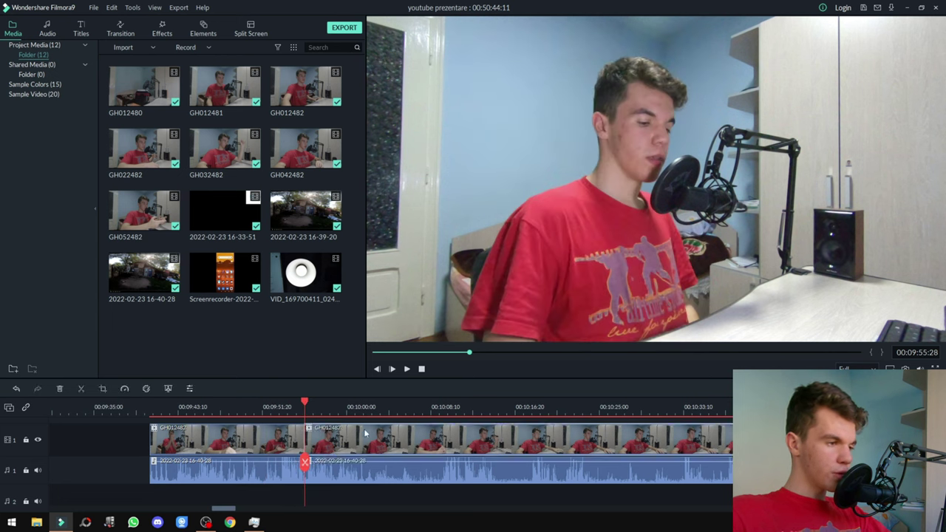
{"action": "left_click", "coordinate": [271, 442]}
{"action": "left_click_drag", "start_coordinate": [118, 431], "coordinate": [159, 471]}
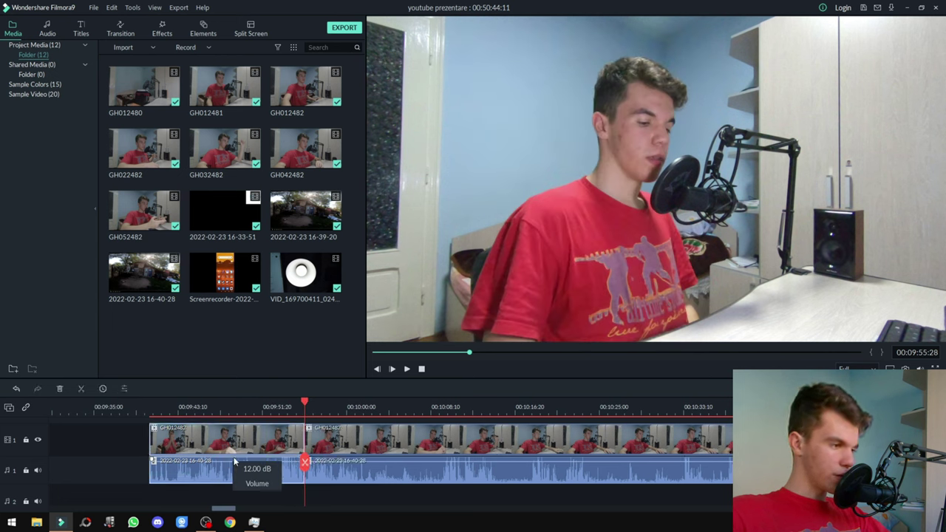
{"action": "left_click_drag", "start_coordinate": [290, 440], "coordinate": [194, 444]}
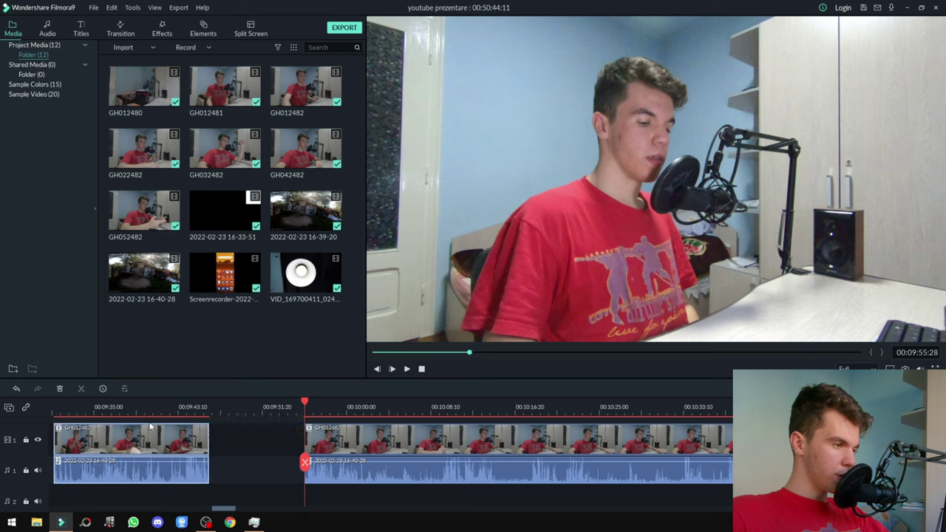
Step: Split the moved segment at 00:09:38:12 and place its two halves in swapped order directly before the remaining clip
{"action": "left_click", "coordinate": [128, 407]}
{"action": "left_click", "coordinate": [130, 463]}
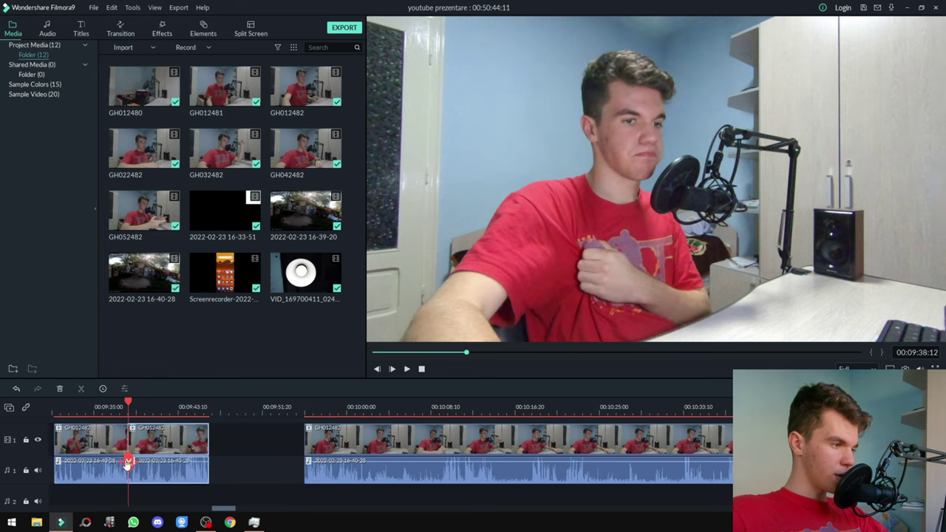
{"action": "left_click", "coordinate": [94, 458]}
{"action": "left_click_drag", "start_coordinate": [94, 458], "coordinate": [272, 454]}
{"action": "left_click", "coordinate": [132, 443]}
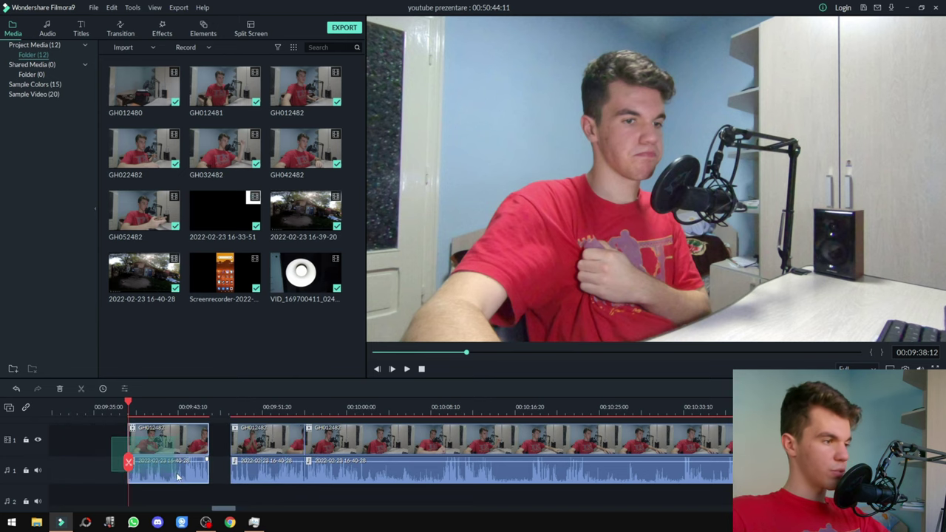
{"action": "left_click_drag", "start_coordinate": [161, 440], "coordinate": [185, 444]}
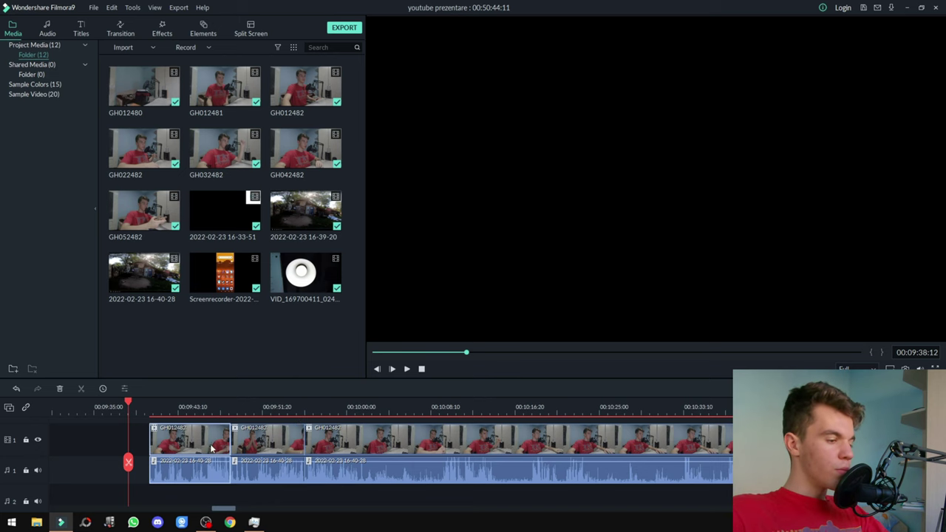
Step: Undo all splits and segment moves on GH012482 and its audio, and save the project
{"action": "key", "text": "ctrl+z"}
{"action": "key", "text": "ctrl+z"}
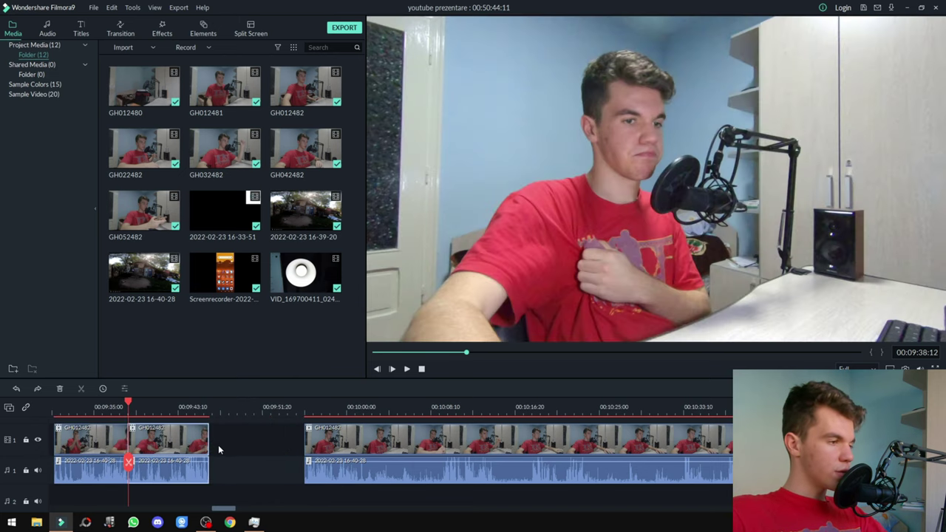
{"action": "key", "text": "ctrl+z"}
{"action": "key", "text": "ctrl+z"}
{"action": "key", "text": "ctrl+z"}
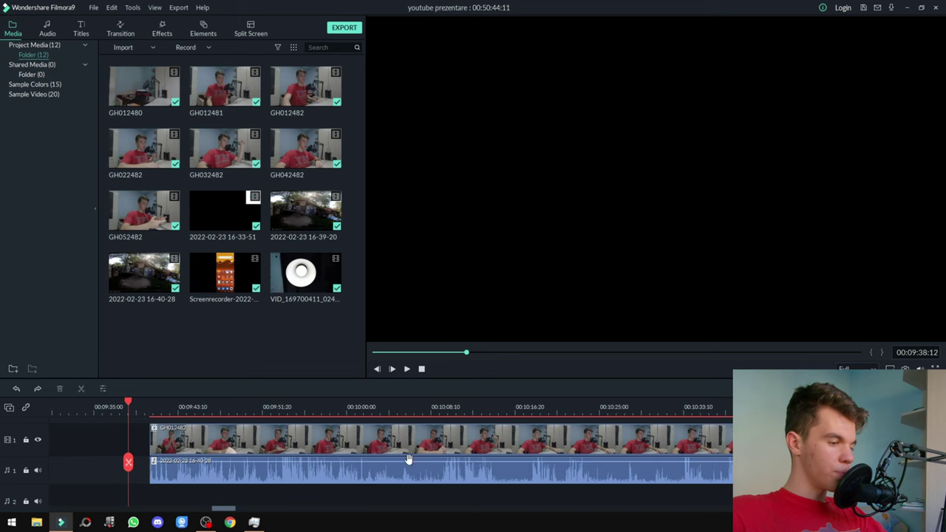
{"action": "key", "text": "ctrl+y"}
{"action": "key", "text": "ctrl+y"}
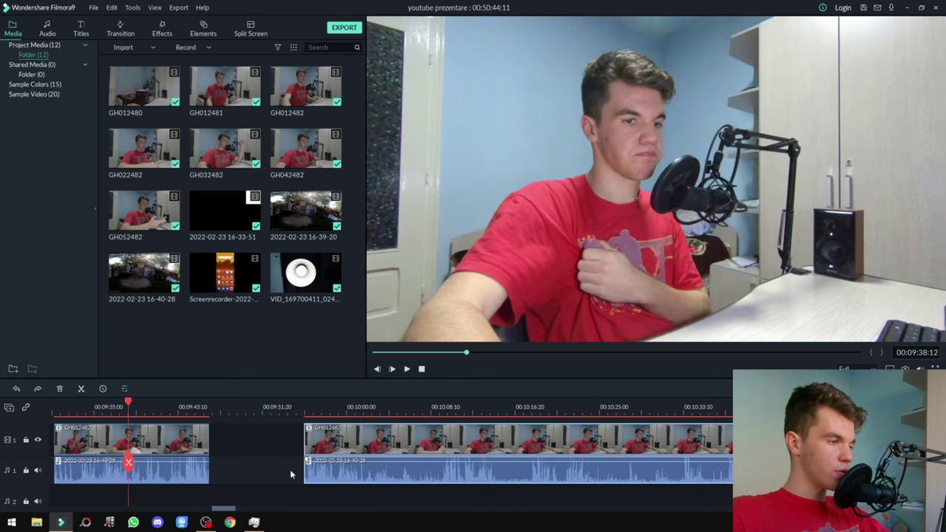
{"action": "key", "text": "ctrl+z"}
{"action": "key", "text": "ctrl+z"}
{"action": "key", "text": "ctrl+s"}
Step: Try splitting GH012482 and its audio at 00:10:00:18, and undo the split
{"action": "left_click", "coordinate": [353, 408]}
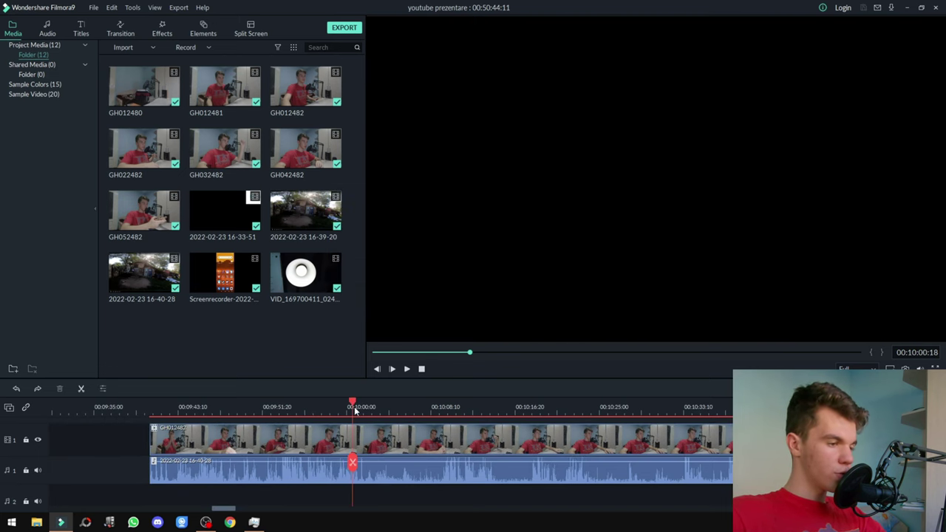
{"action": "key", "text": "ctrl+b"}
{"action": "key", "text": "ctrl+z"}
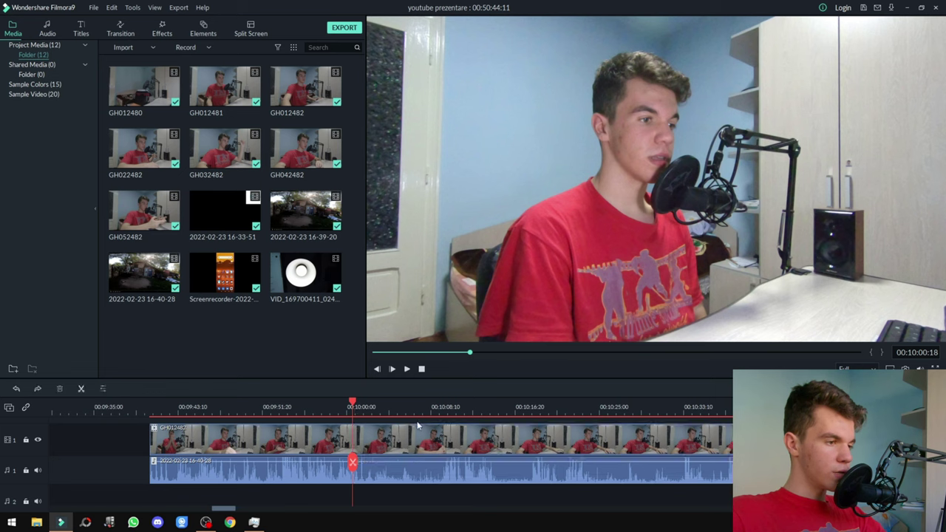
{"action": "scroll", "coordinate": [272, 419], "scroll_direction": "down", "scroll_amount": 5}
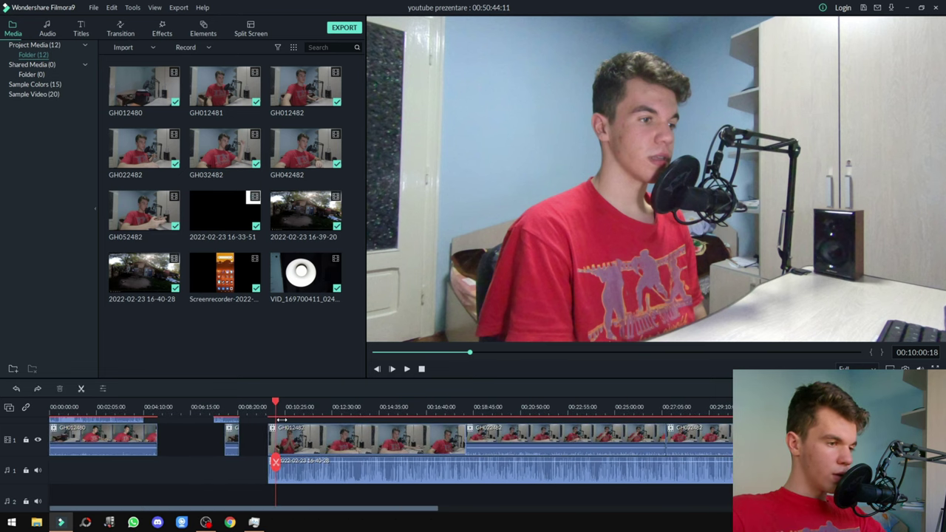
{"action": "scroll", "coordinate": [178, 445], "scroll_direction": "down", "scroll_amount": 3}
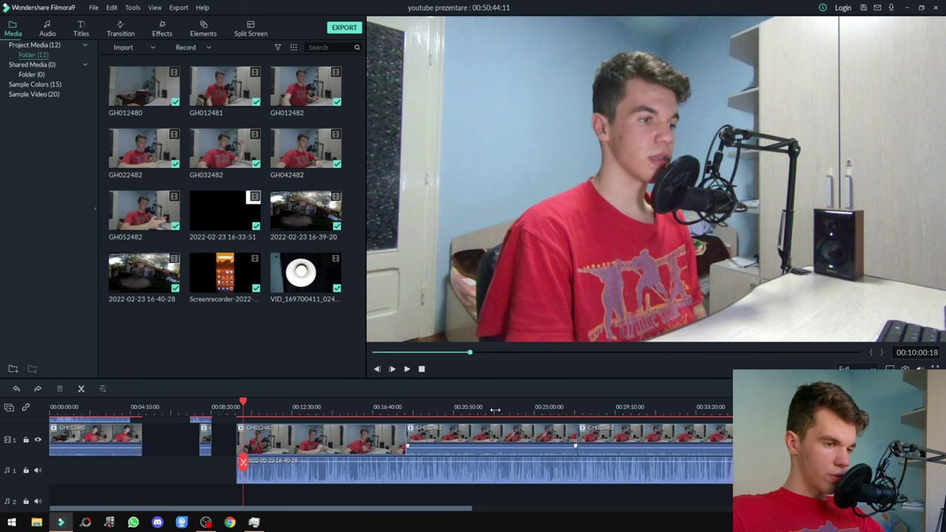
{"action": "left_click", "coordinate": [197, 476]}
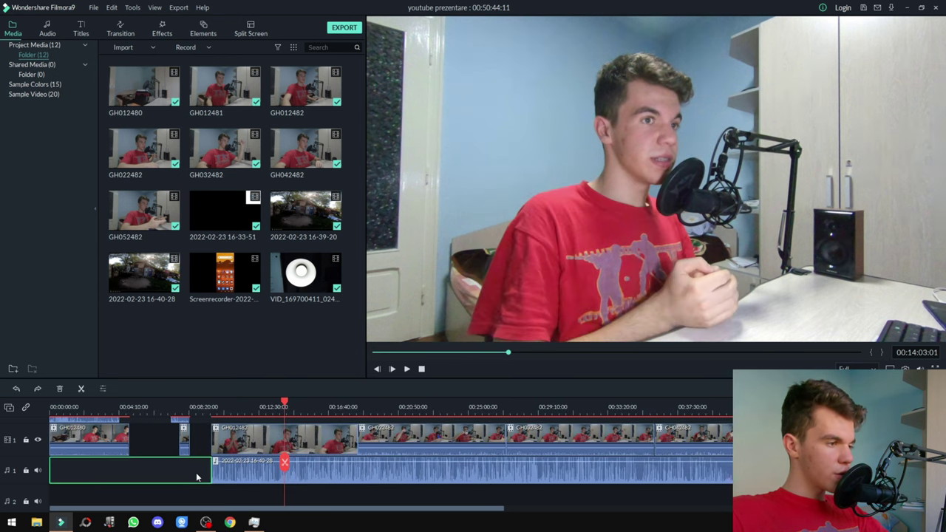
{"action": "scroll", "coordinate": [239, 482], "scroll_direction": "up", "scroll_amount": 1}
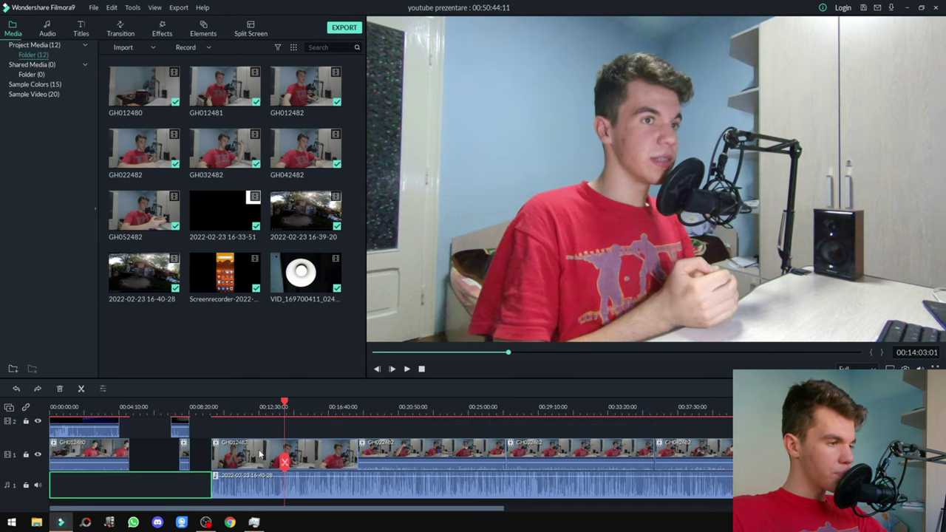
Step: Open Filmora's online keyboard shortcuts list for Windows in the browser and look through the file, edit, view and marker commands
{"action": "left_click", "coordinate": [203, 8]}
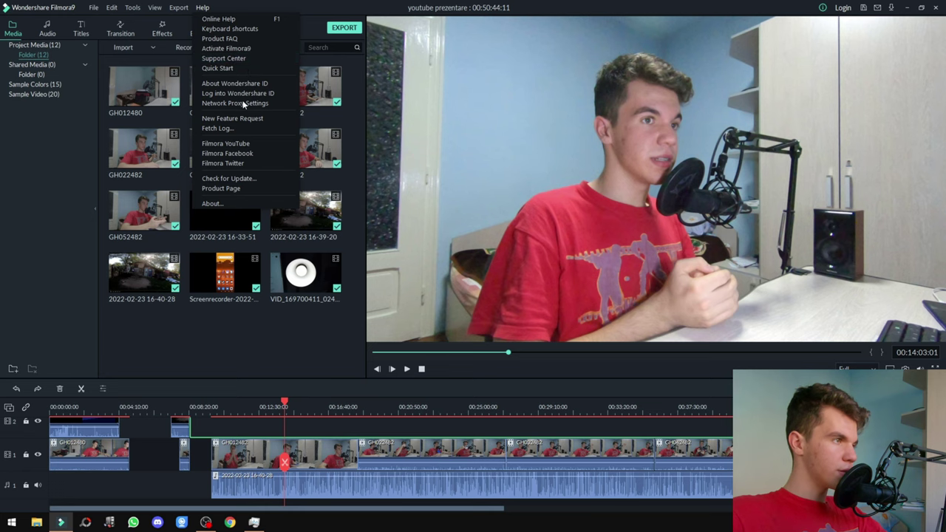
{"action": "left_click", "coordinate": [242, 30]}
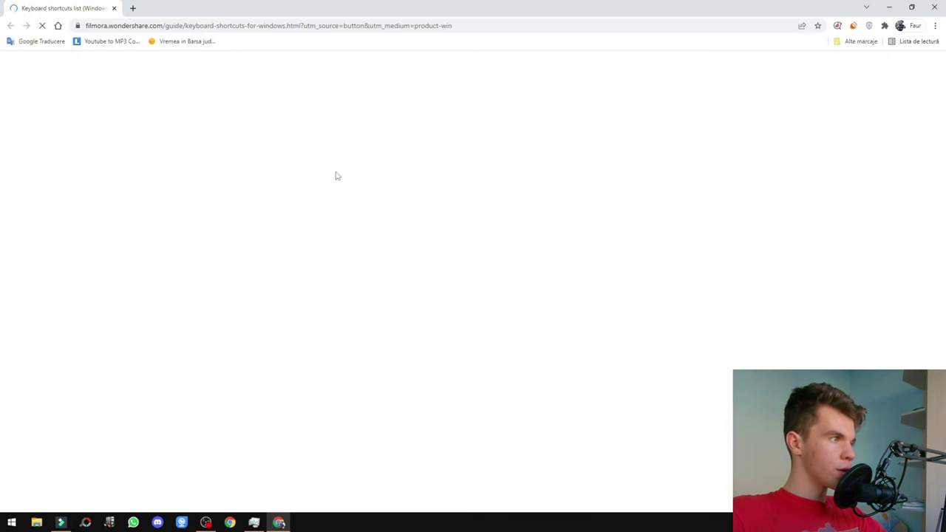
{"action": "scroll", "coordinate": [338, 289], "scroll_direction": "down", "scroll_amount": 3}
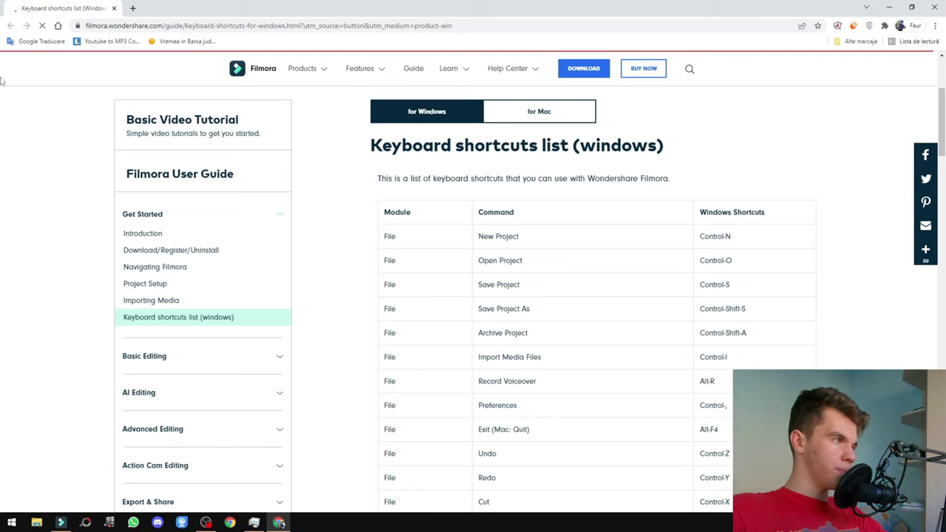
{"action": "scroll", "coordinate": [469, 266], "scroll_direction": "down", "scroll_amount": 2}
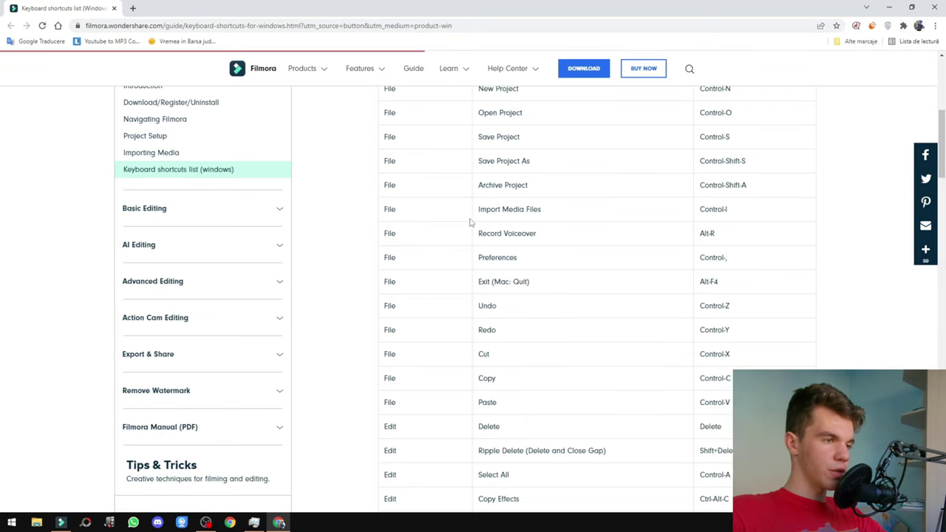
{"action": "scroll", "coordinate": [469, 222], "scroll_direction": "down", "scroll_amount": 9}
{"action": "scroll", "coordinate": [437, 304], "scroll_direction": "up", "scroll_amount": 6}
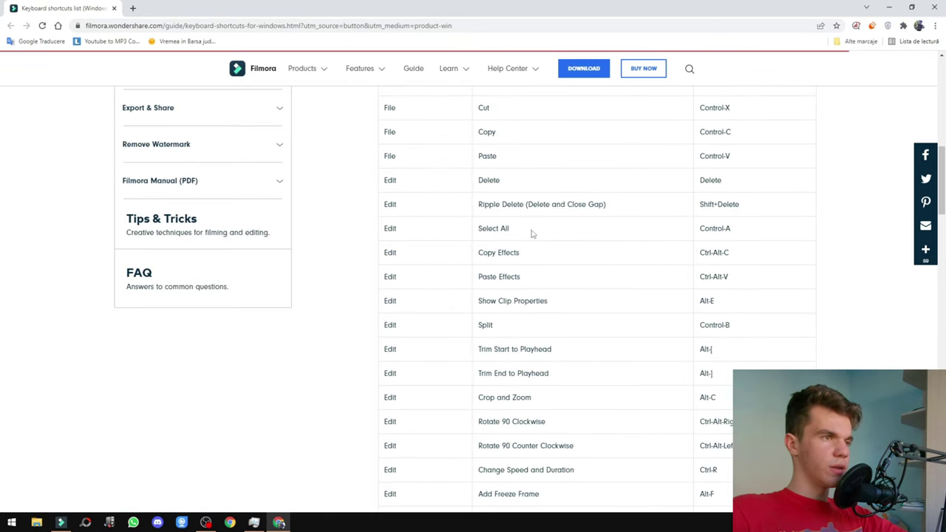
{"action": "scroll", "coordinate": [532, 233], "scroll_direction": "up", "scroll_amount": 3}
{"action": "scroll", "coordinate": [497, 227], "scroll_direction": "down", "scroll_amount": 14}
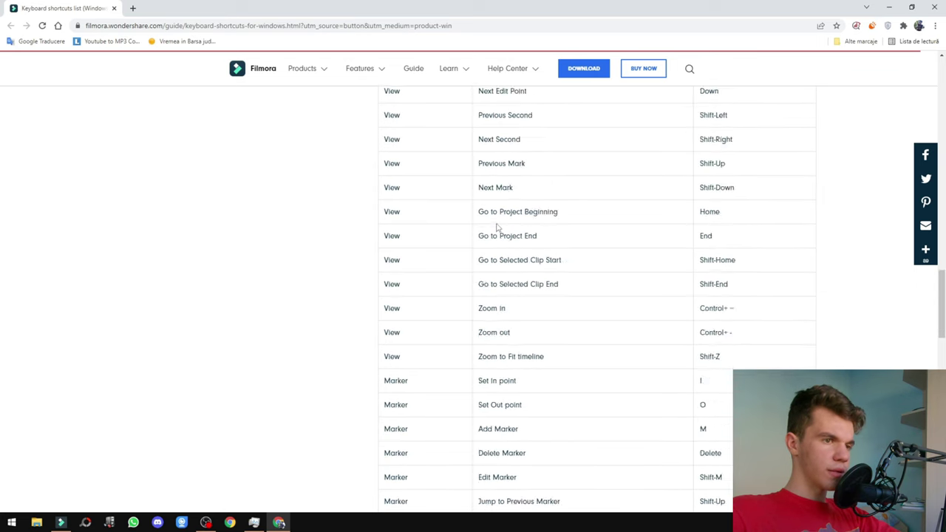
{"action": "scroll", "coordinate": [497, 228], "scroll_direction": "down", "scroll_amount": 2}
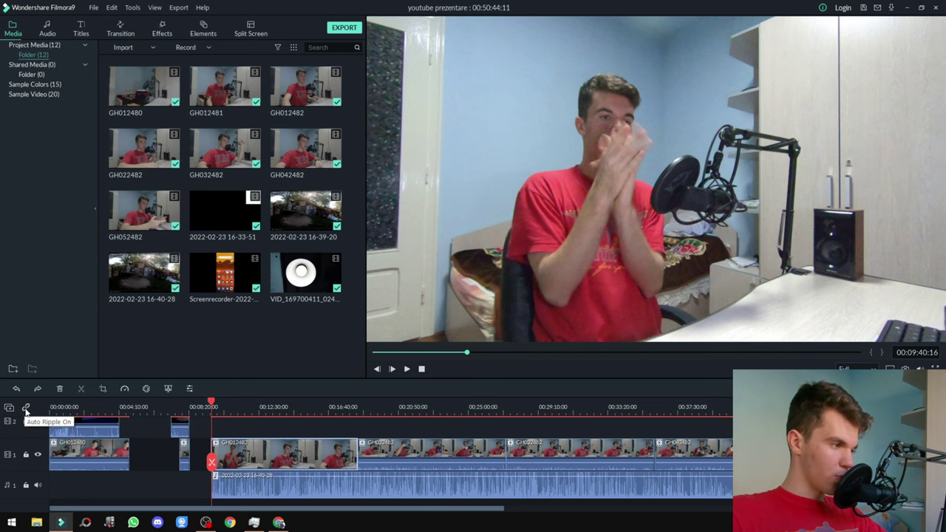
Step: Return to Filmora and turn off Auto Ripple for the timeline
{"action": "left_click", "coordinate": [26, 408]}
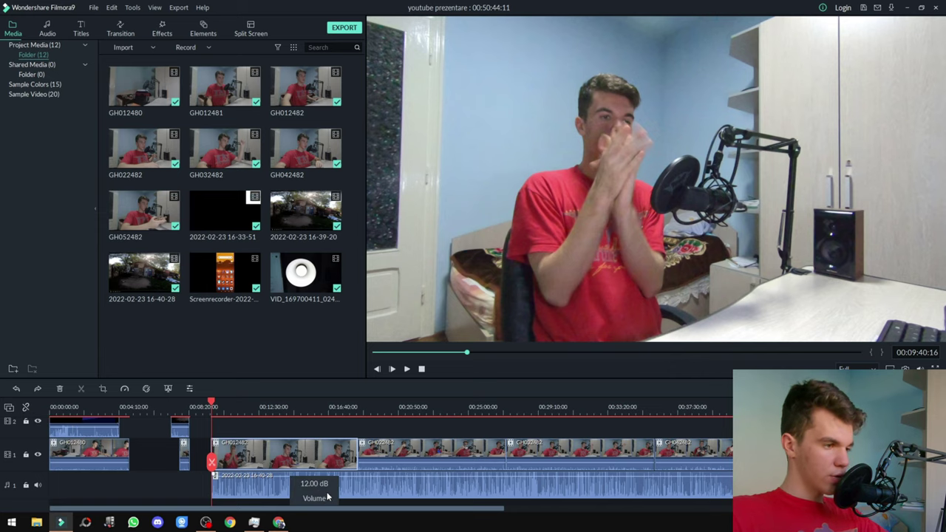
Step: Try deleting GH012482 both with the gap left open and with a ripple delete, undoing each deletion
{"action": "key", "text": "Delete"}
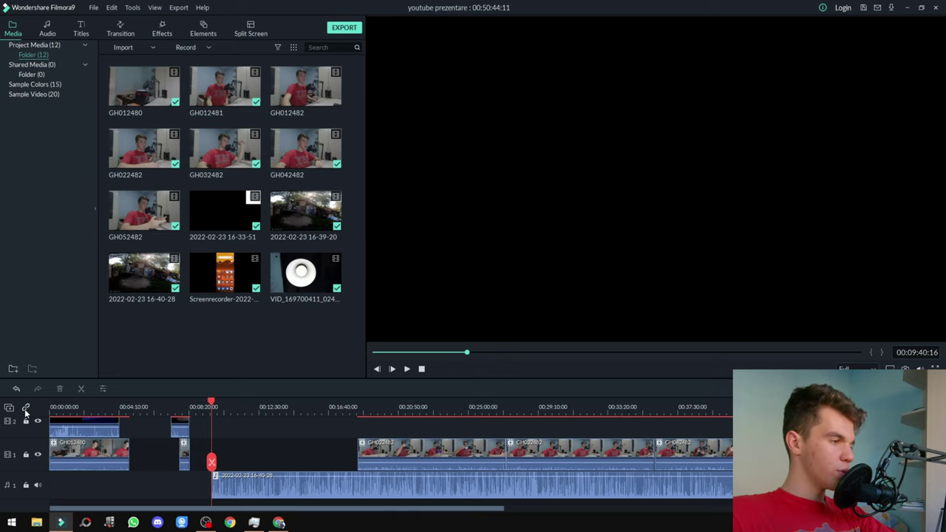
{"action": "key", "text": "ctrl+z"}
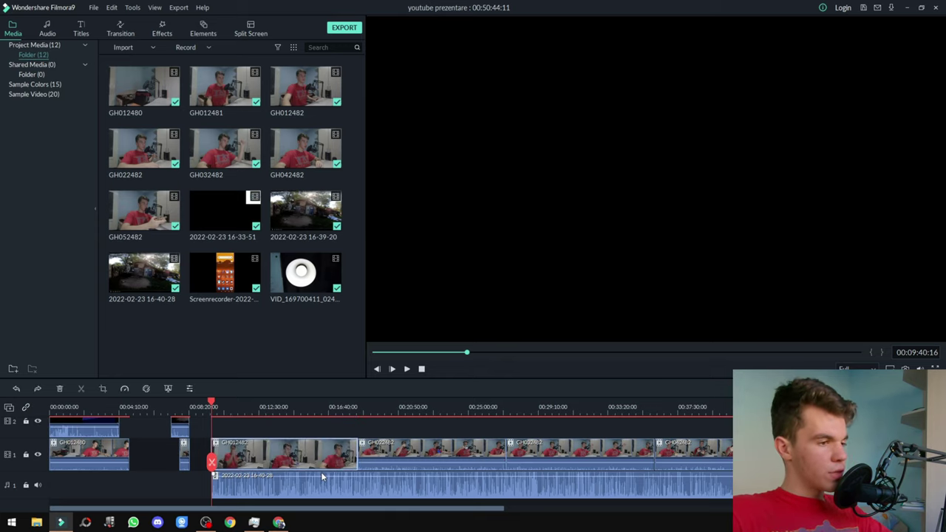
{"action": "key", "text": "shift+Delete"}
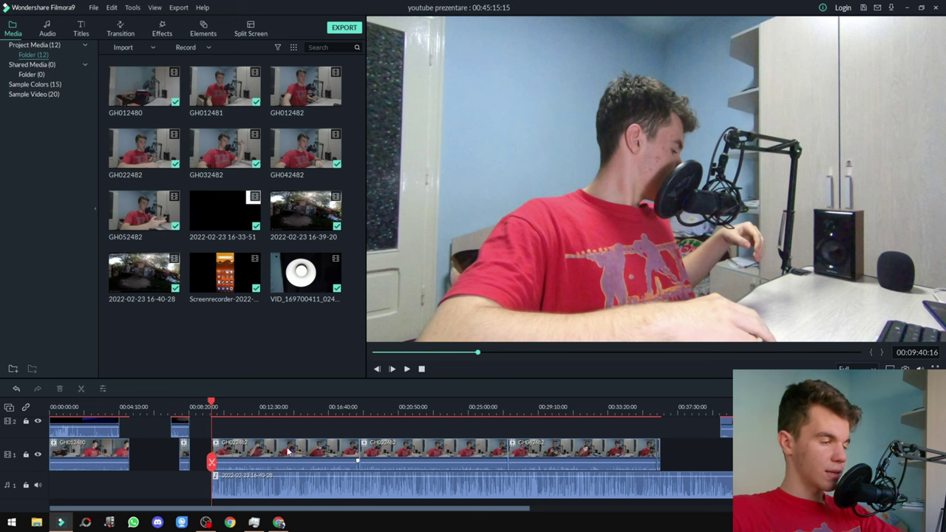
{"action": "key", "text": "ctrl+z"}
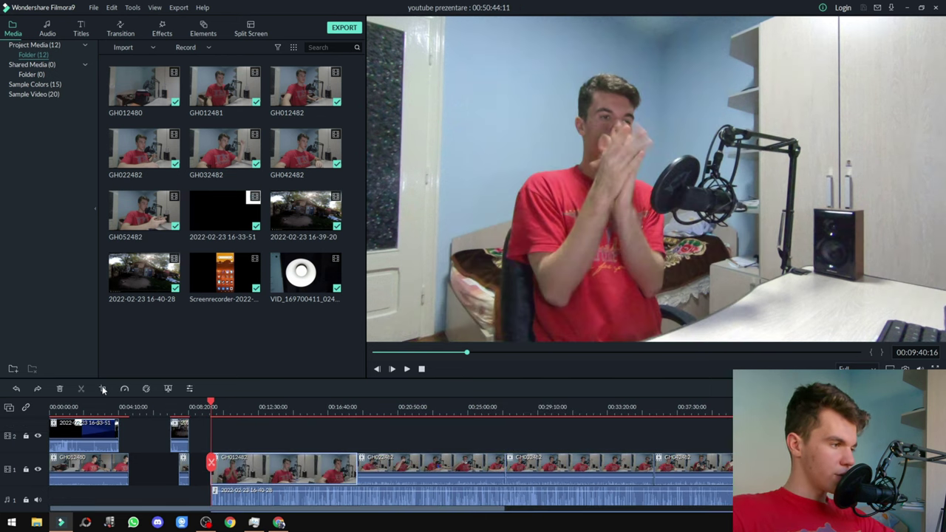
Step: Crop GH012482 with a custom ratio to about 1523 x 1385 around the speaker and microphone
{"action": "left_click", "coordinate": [103, 390]}
{"action": "left_click", "coordinate": [358, 369]}
{"action": "left_click", "coordinate": [351, 376]}
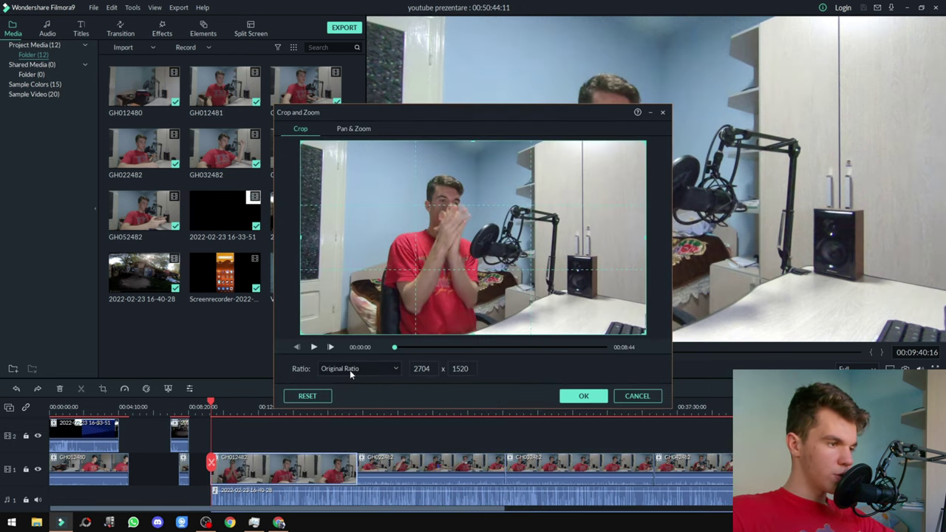
{"action": "left_click", "coordinate": [355, 370]}
{"action": "left_click", "coordinate": [583, 290]}
{"action": "left_click_drag", "start_coordinate": [648, 339], "coordinate": [496, 251]}
{"action": "left_click_drag", "start_coordinate": [424, 208], "coordinate": [476, 225]}
{"action": "left_click", "coordinate": [358, 369]}
{"action": "left_click", "coordinate": [340, 428]}
{"action": "left_click_drag", "start_coordinate": [451, 274], "coordinate": [454, 360]}
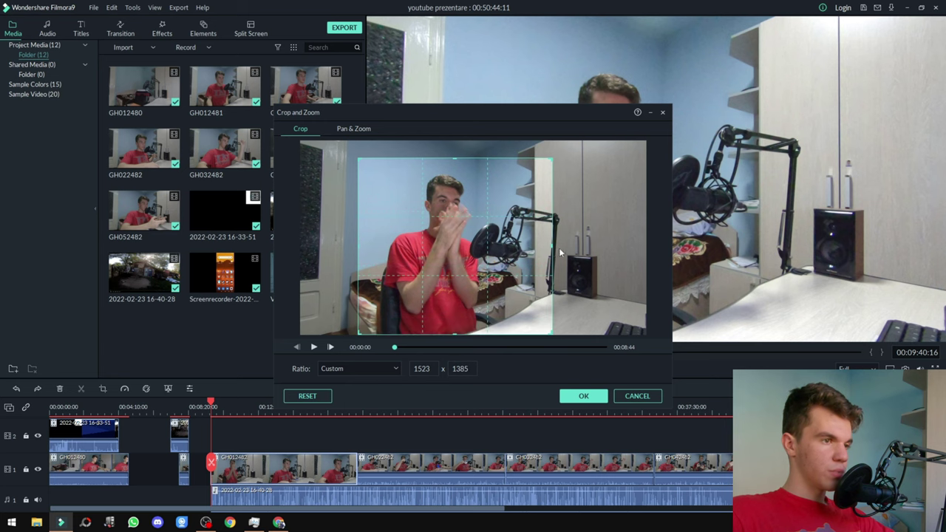
{"action": "left_click", "coordinate": [583, 395]}
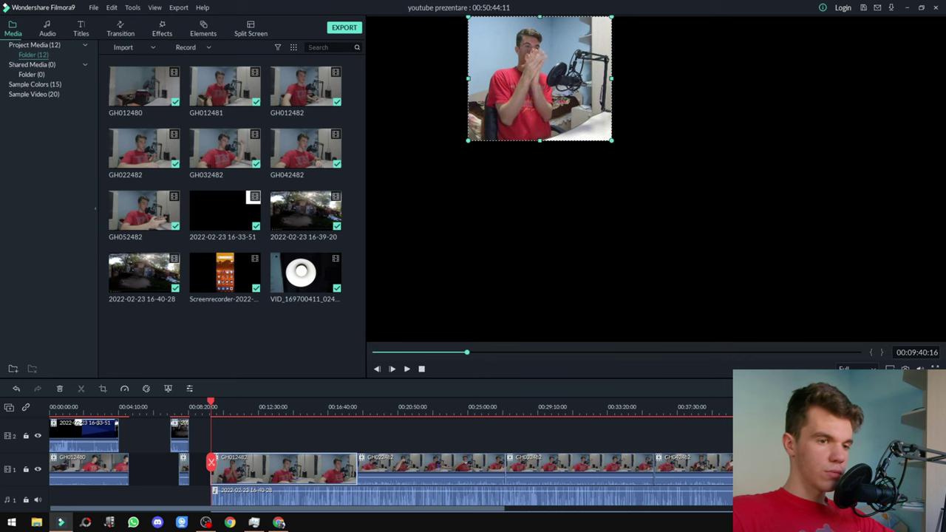
Step: Move the phone screen recording above GH012482 near 00:11:01, arrange it beside the enlarged camera picture, and play the result
{"action": "left_click_drag", "start_coordinate": [743, 437], "coordinate": [234, 437]}
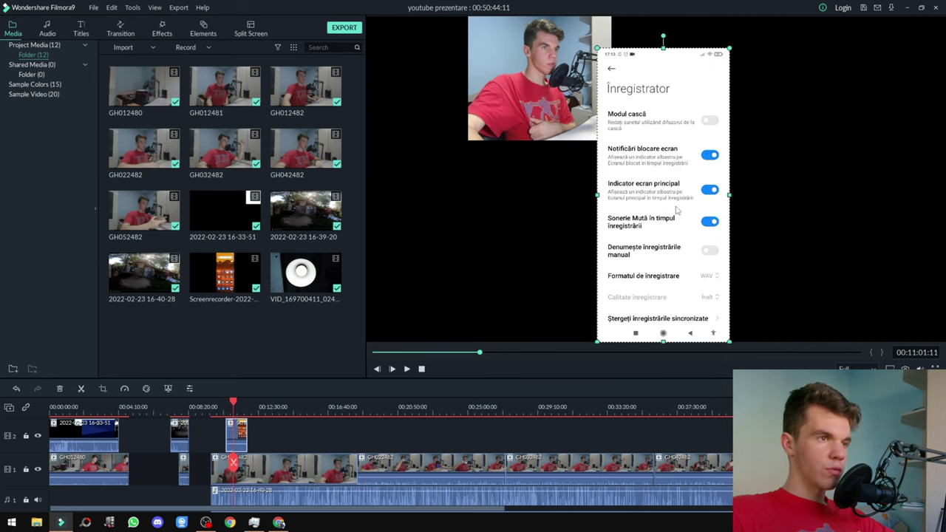
{"action": "left_click_drag", "start_coordinate": [677, 210], "coordinate": [831, 194]}
{"action": "left_click", "coordinate": [592, 129]}
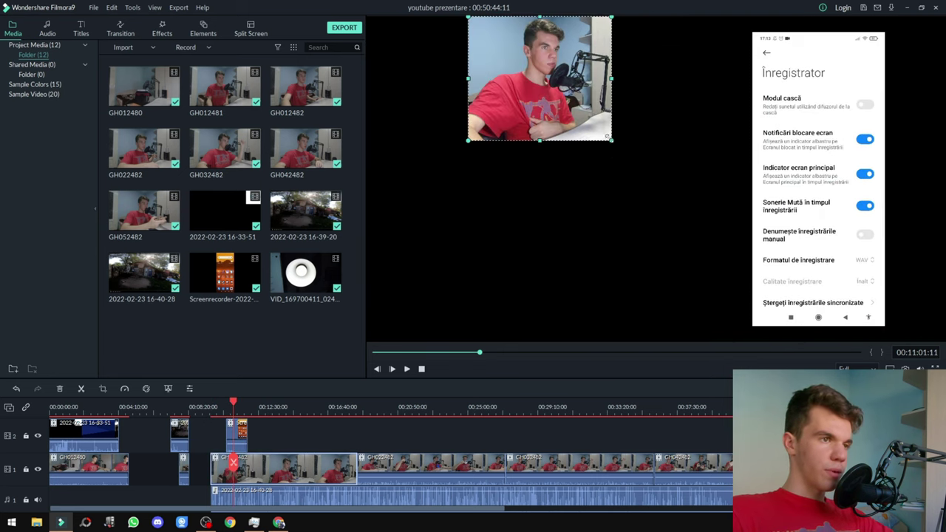
{"action": "left_click_drag", "start_coordinate": [607, 137], "coordinate": [655, 188]}
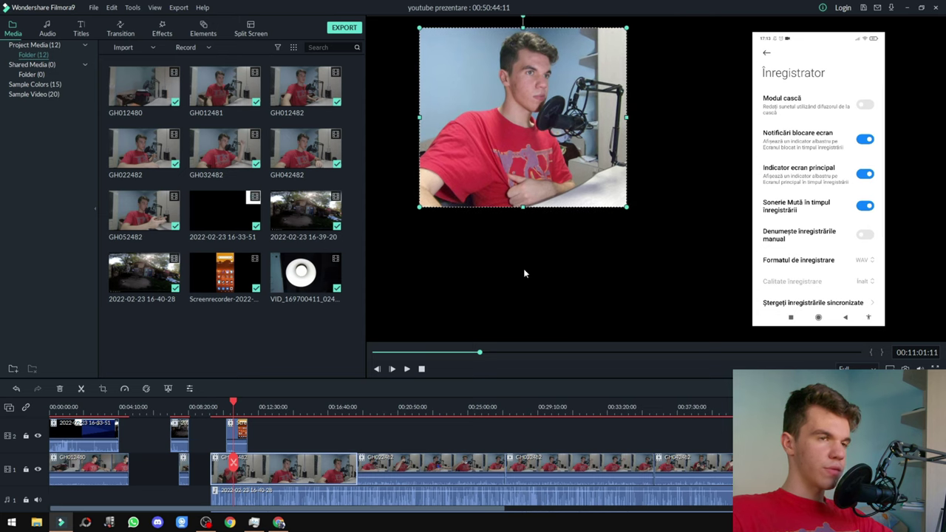
{"action": "key", "text": "space"}
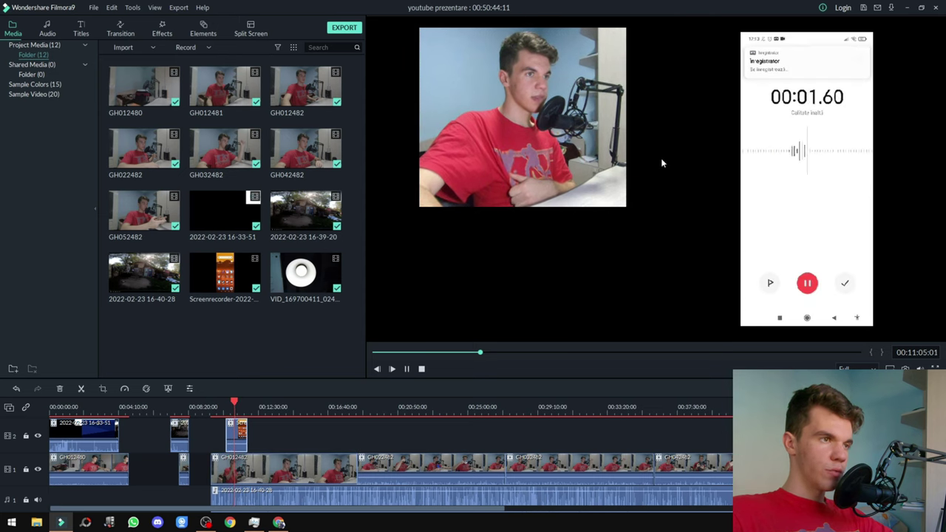
{"action": "key", "text": "space"}
Step: Add a Default Title on video track 2 after the screen recording, at about 00:12:40
{"action": "left_click", "coordinate": [78, 31]}
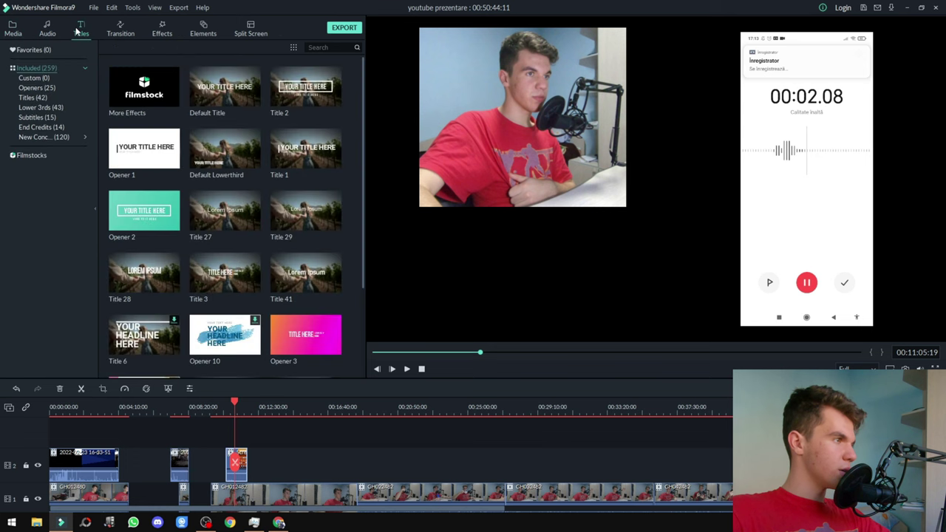
{"action": "left_click_drag", "start_coordinate": [235, 103], "coordinate": [262, 477]}
{"action": "left_click_drag", "start_coordinate": [258, 417], "coordinate": [572, 421]}
{"action": "left_click", "coordinate": [305, 410]}
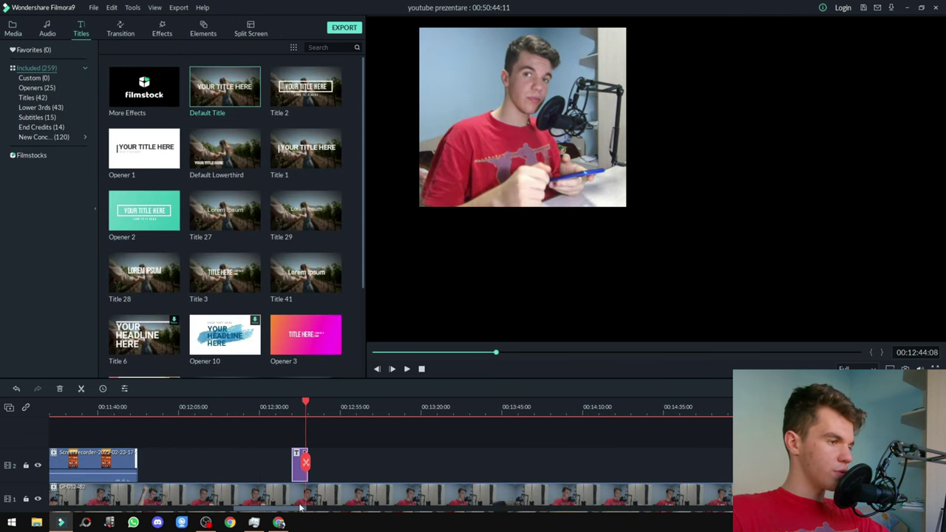
Step: Open the Default Title for editing and apply Text style 20 to it
{"action": "left_click", "coordinate": [297, 411]}
{"action": "double_click", "coordinate": [539, 181]}
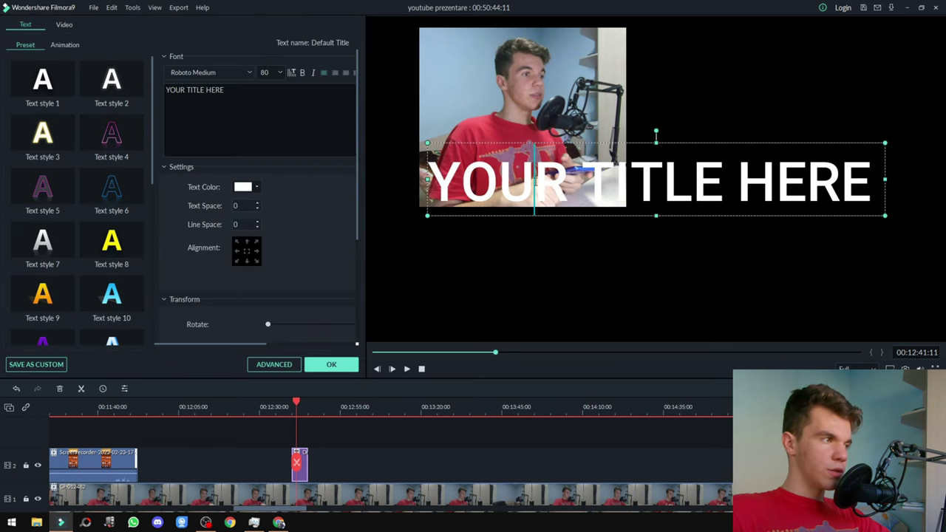
{"action": "scroll", "coordinate": [81, 213], "scroll_direction": "down", "scroll_amount": 5}
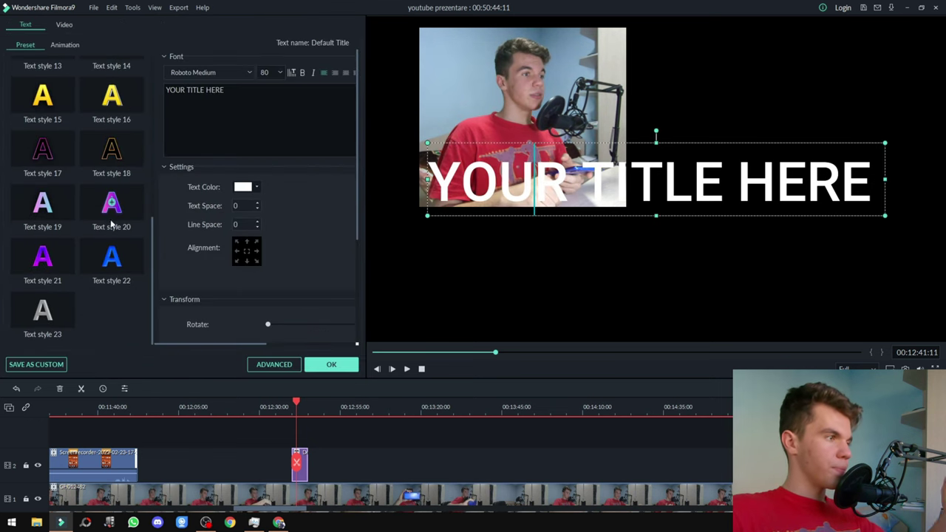
{"action": "left_click", "coordinate": [105, 208]}
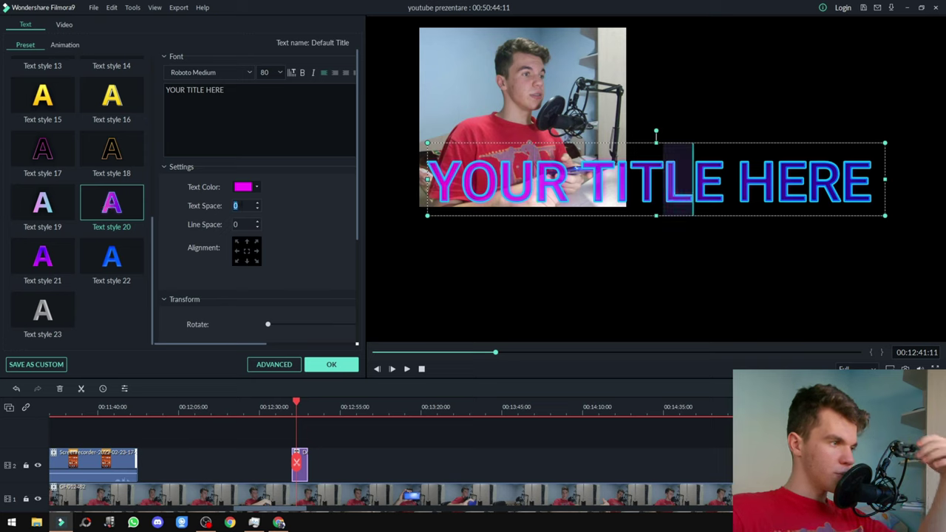
{"action": "type", "text": "4"}
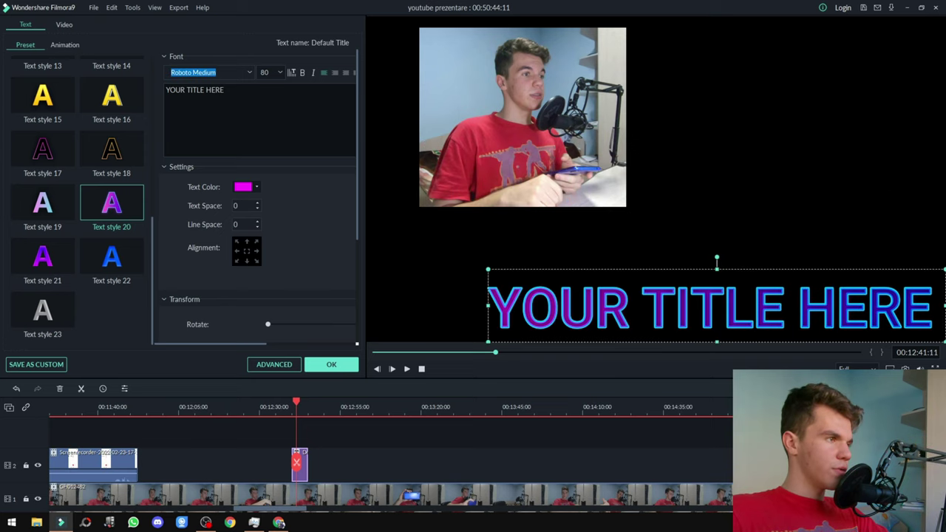
Step: Format the title in MS Gothic, size 36, with cyan text, place it beside the camera picture, and accept the changes
{"action": "left_click", "coordinate": [225, 89]}
{"action": "left_click", "coordinate": [249, 74]}
{"action": "scroll", "coordinate": [252, 128], "scroll_direction": "up", "scroll_amount": 9}
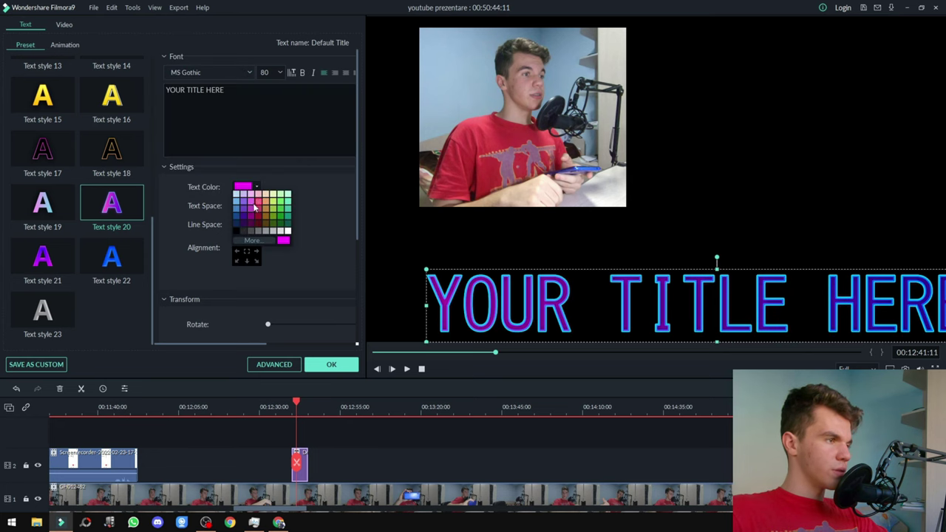
{"action": "left_click", "coordinate": [254, 208]}
{"action": "left_click", "coordinate": [244, 187]}
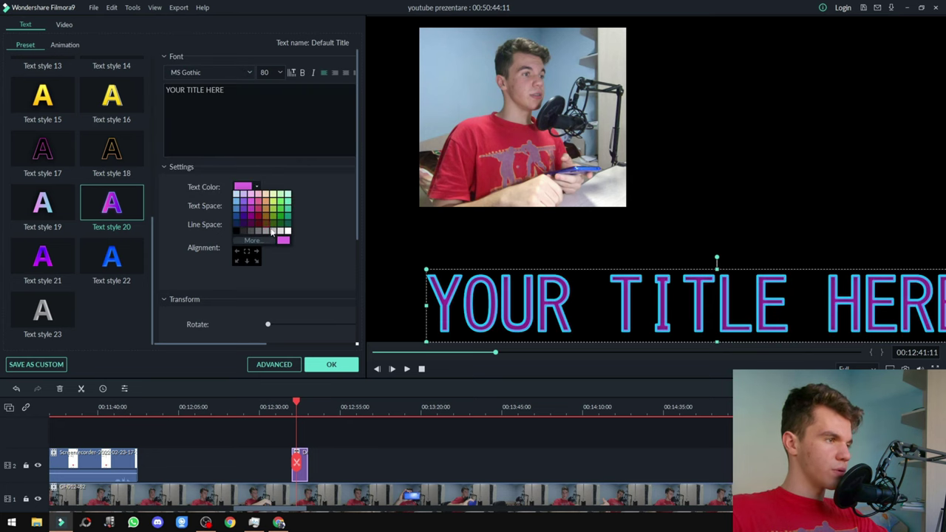
{"action": "left_click", "coordinate": [252, 241]}
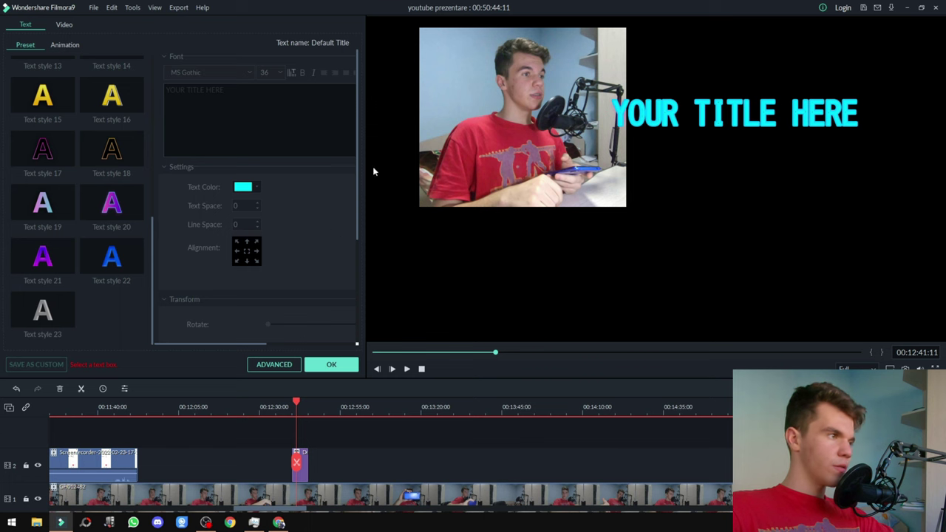
{"action": "left_click", "coordinate": [331, 365]}
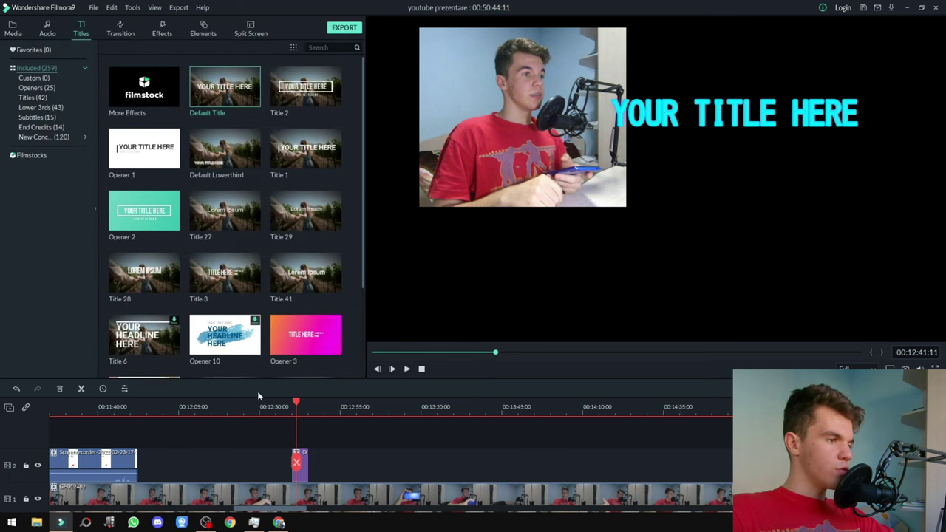
Step: Browse the included transitions
{"action": "left_click", "coordinate": [108, 28]}
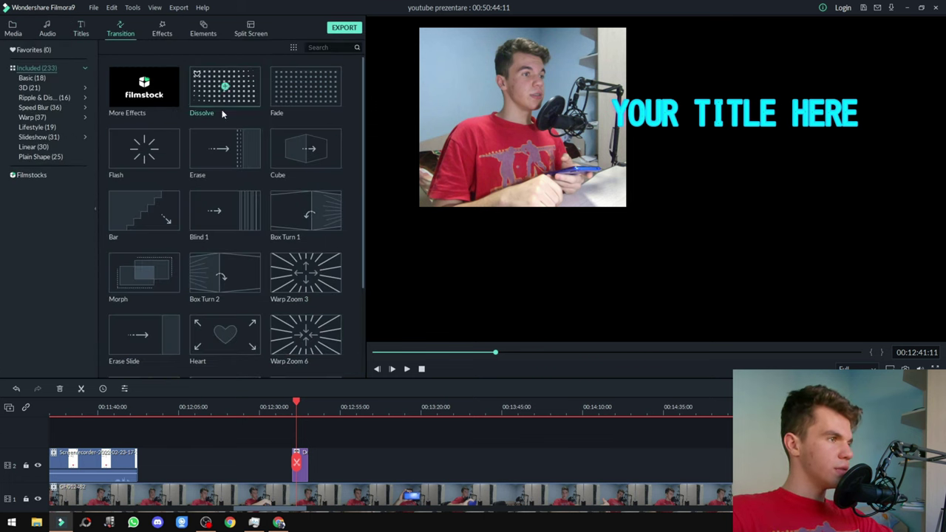
{"action": "scroll", "coordinate": [275, 196], "scroll_direction": "down", "scroll_amount": 2}
{"action": "scroll", "coordinate": [275, 204], "scroll_direction": "up", "scroll_amount": 2}
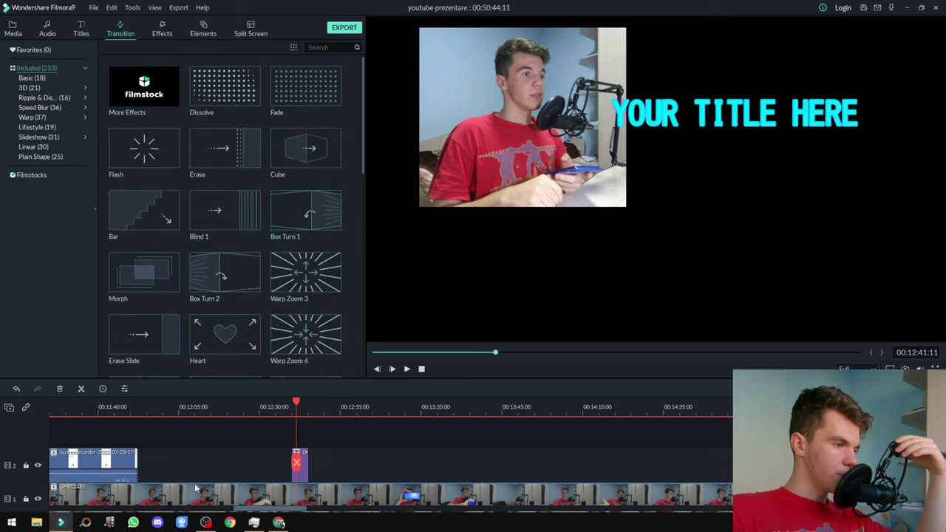
Step: Cut the section from 00:12:18:29 to 00:12:27:19 out of GH012482 and its audio, closing the gap
{"action": "left_click", "coordinate": [224, 434]}
{"action": "scroll", "coordinate": [226, 459], "scroll_direction": "down", "scroll_amount": 1}
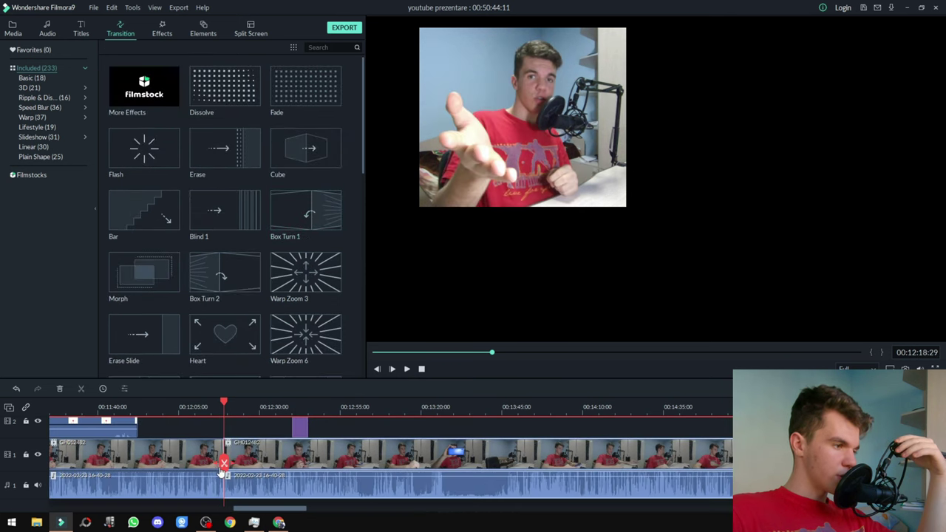
{"action": "left_click", "coordinate": [251, 409]}
{"action": "left_click", "coordinate": [251, 466]}
{"action": "left_click_drag", "start_coordinate": [240, 437], "coordinate": [228, 506]}
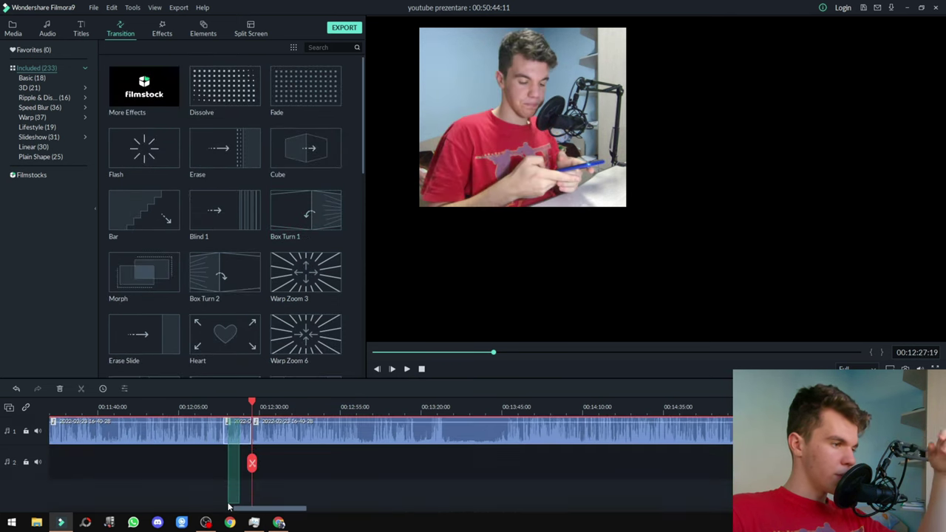
{"action": "left_click", "coordinate": [232, 462]}
{"action": "scroll", "coordinate": [232, 461], "scroll_direction": "up", "scroll_amount": 1}
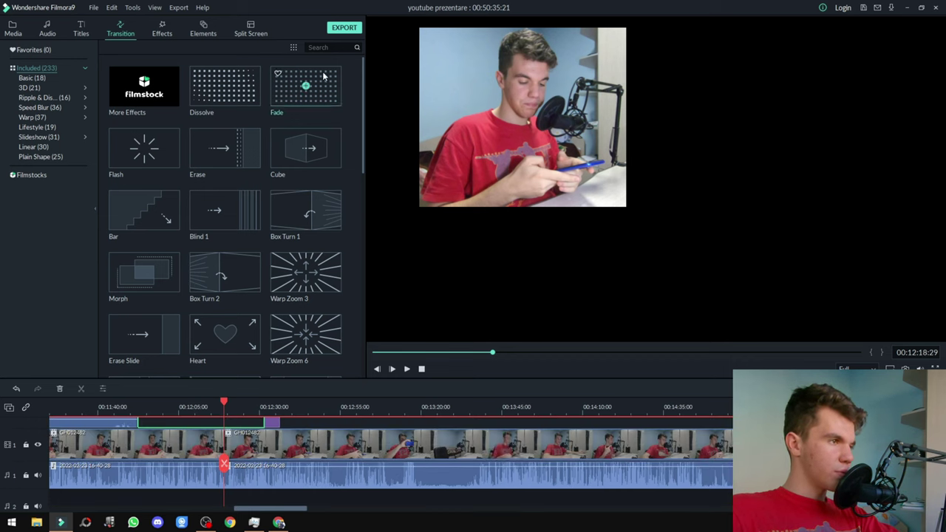
Step: Add a Fade transition at the cut between the two GH012482 segments and play across it
{"action": "left_click", "coordinate": [317, 102]}
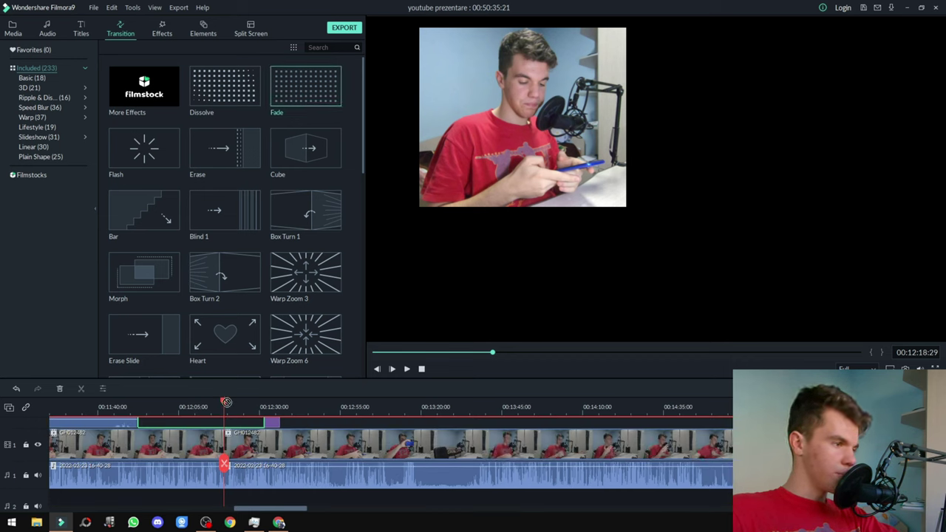
{"action": "scroll", "coordinate": [223, 447], "scroll_direction": "up", "scroll_amount": 1}
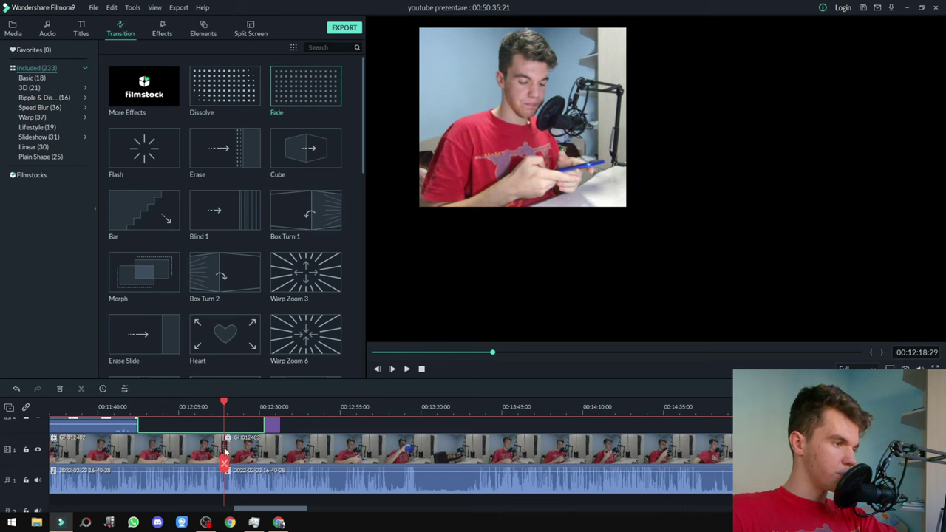
{"action": "left_click_drag", "start_coordinate": [211, 407], "coordinate": [469, 410]}
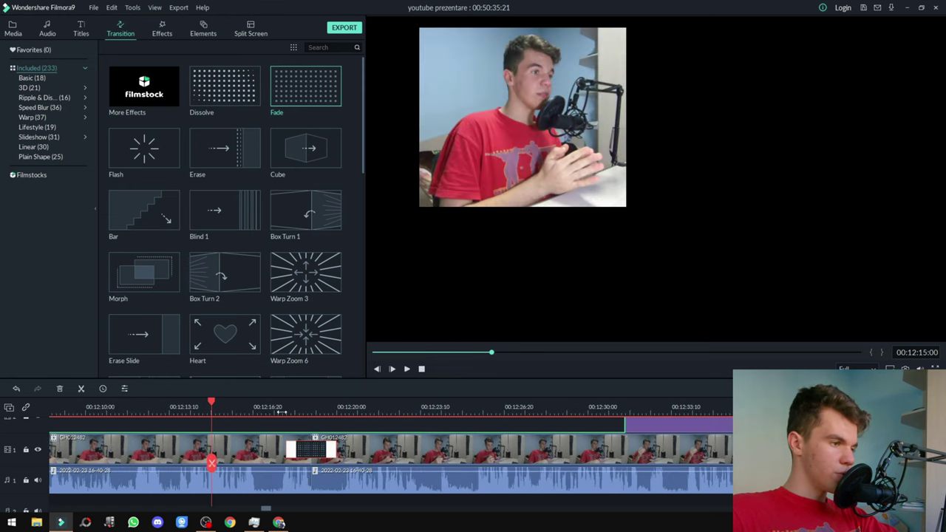
{"action": "left_click", "coordinate": [255, 409]}
{"action": "key", "text": "space"}
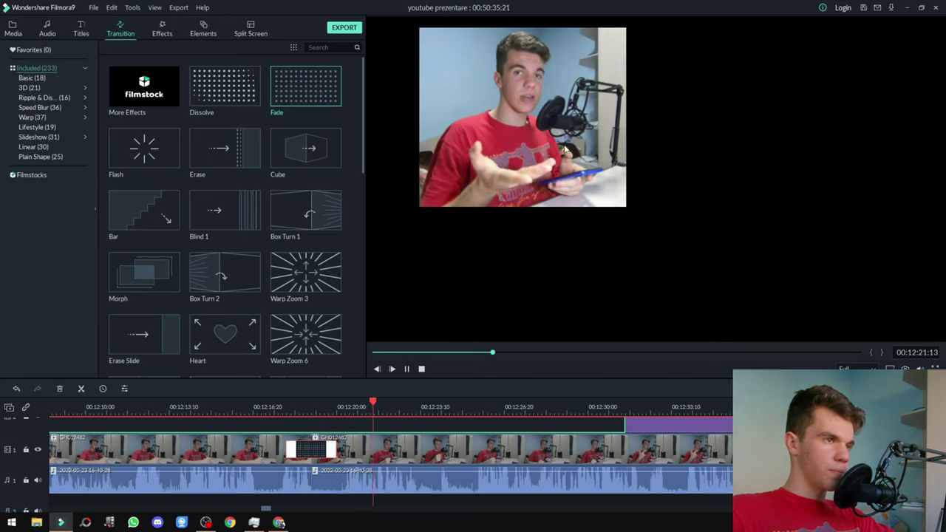
{"action": "key", "text": "space"}
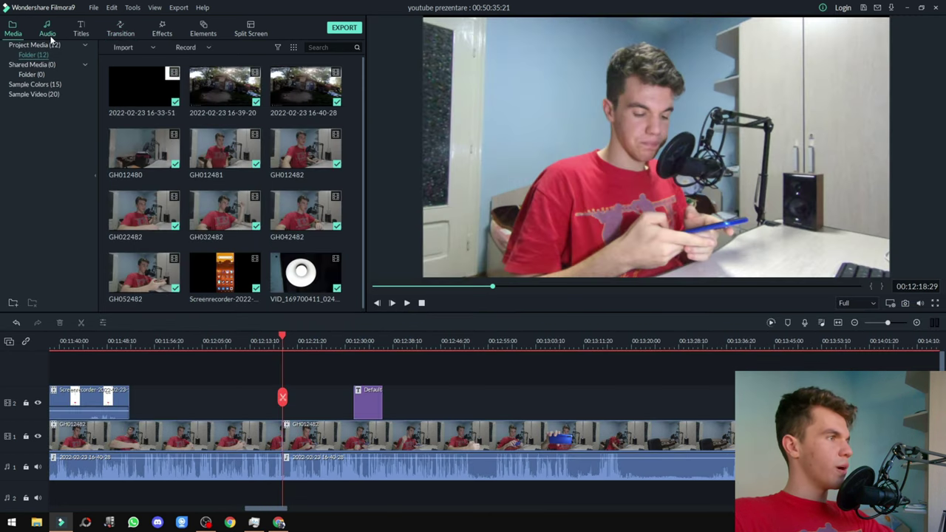
{"action": "left_click", "coordinate": [46, 29]}
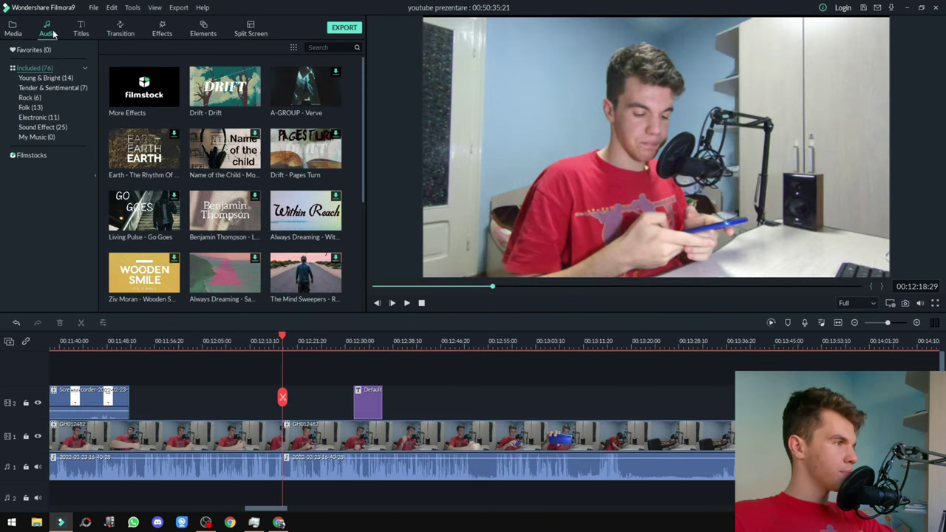
{"action": "double_click", "coordinate": [252, 471]}
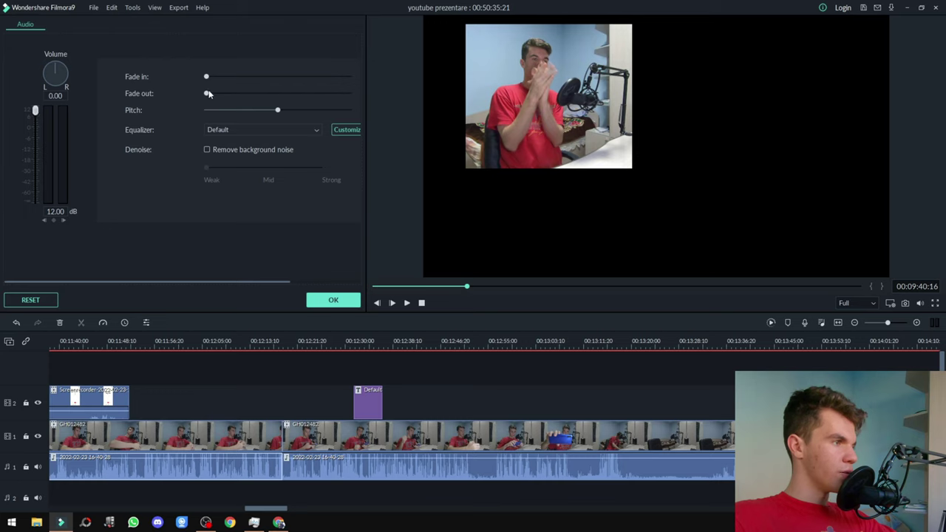
{"action": "mouse_move", "coordinate": [209, 94]}
{"action": "left_mouse_down"}
{"action": "mouse_move", "coordinate": [228, 94]}
{"action": "mouse_move", "coordinate": [206, 94]}
{"action": "left_mouse_up"}
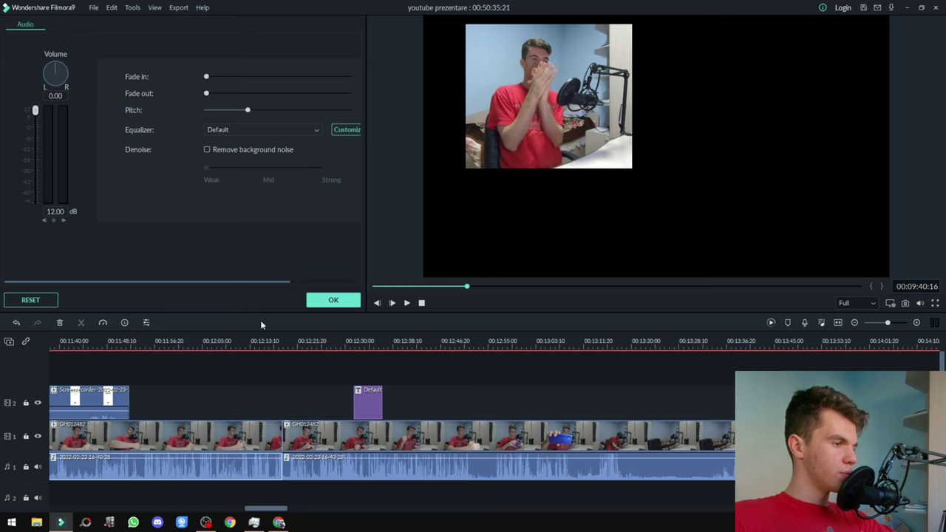
{"action": "left_click", "coordinate": [250, 375]}
{"action": "key", "text": "space"}
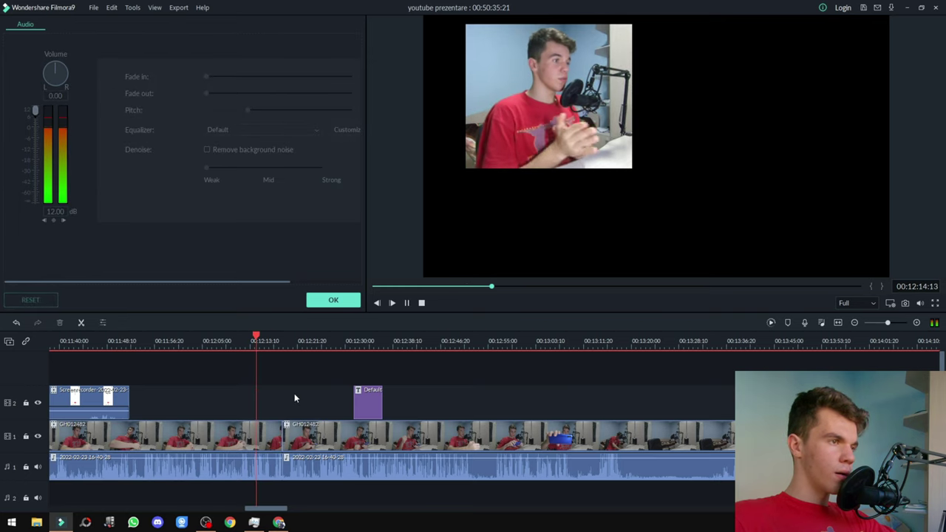
Step: Try a raised pitch on the audio segment before the cut and play through to the next segment
{"action": "left_click", "coordinate": [274, 470]}
{"action": "key", "text": "space"}
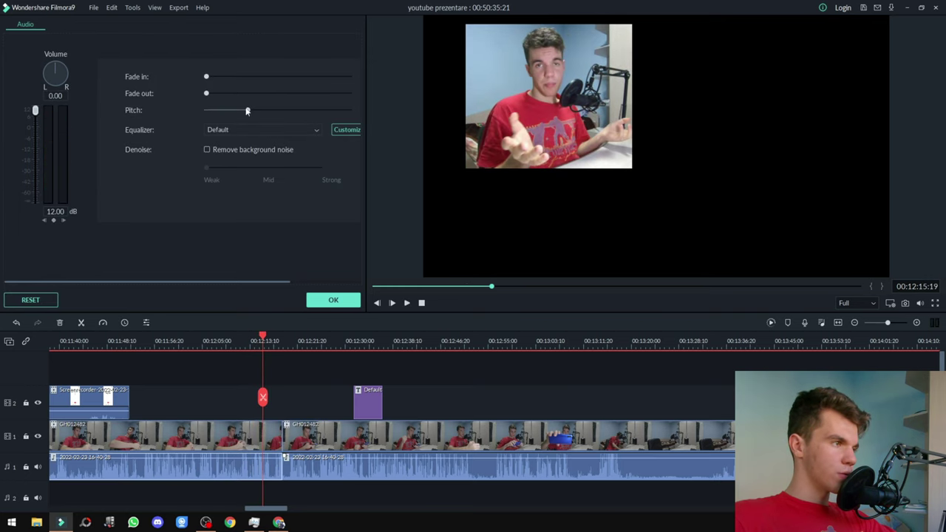
{"action": "key", "text": "space"}
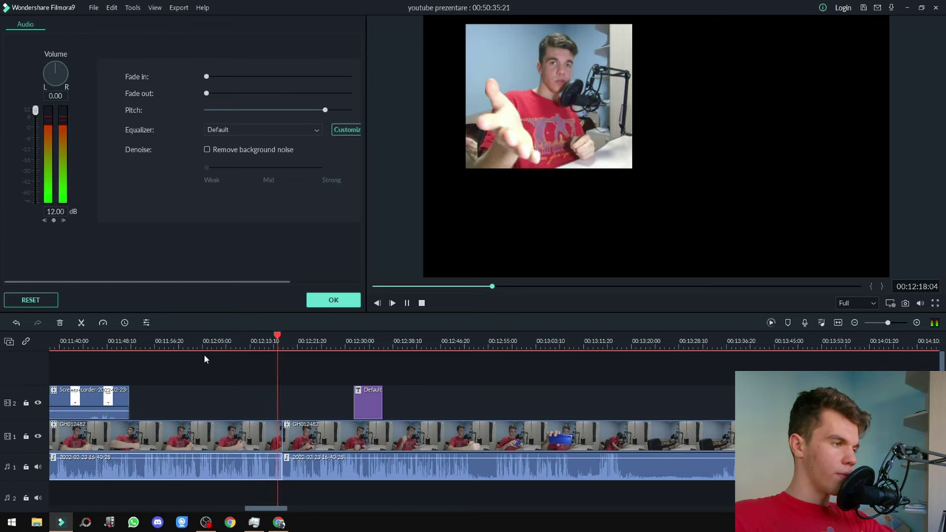
{"action": "key", "text": "space"}
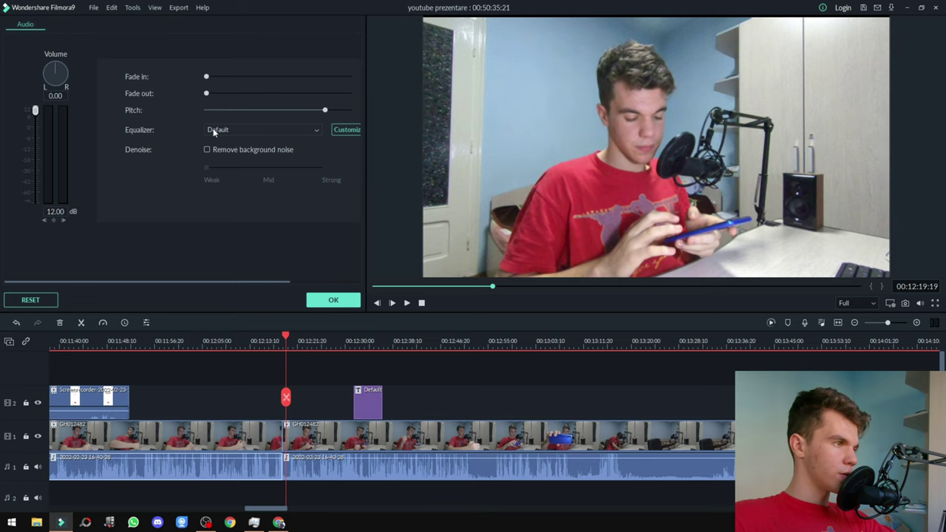
Step: Lower the pitch of the audio before the cut, keep the Default equalizer, and remove background noise at Strong
{"action": "left_click", "coordinate": [230, 131]}
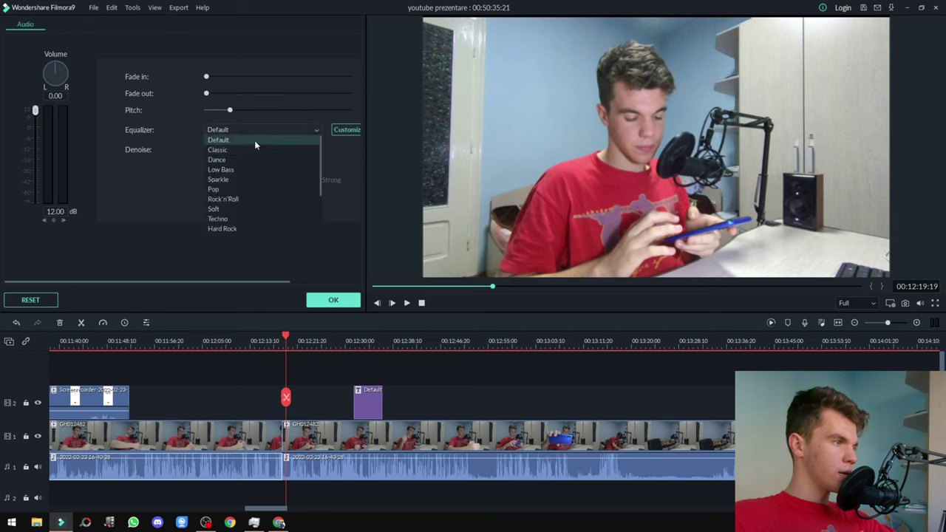
{"action": "left_click", "coordinate": [254, 140]}
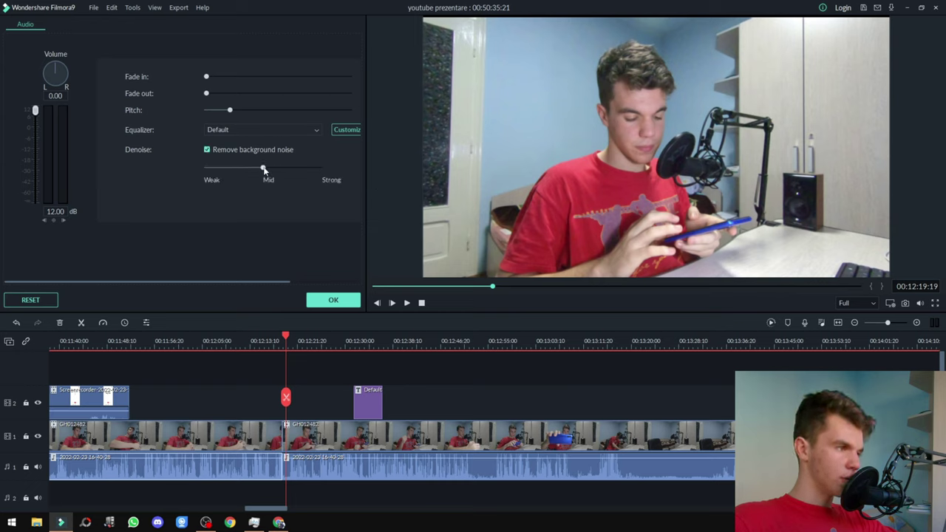
{"action": "left_click_drag", "start_coordinate": [263, 168], "coordinate": [321, 168]}
{"action": "left_click", "coordinate": [242, 358]}
Step: Turn off background noise removal for the audio segment after the cut, play it to compare, and accept the settings
{"action": "left_click", "coordinate": [334, 464]}
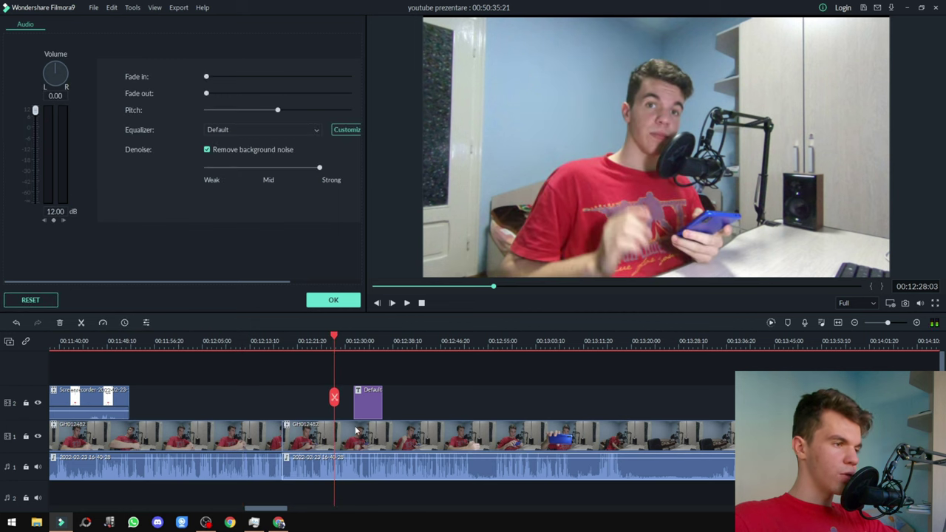
{"action": "left_click", "coordinate": [208, 150]}
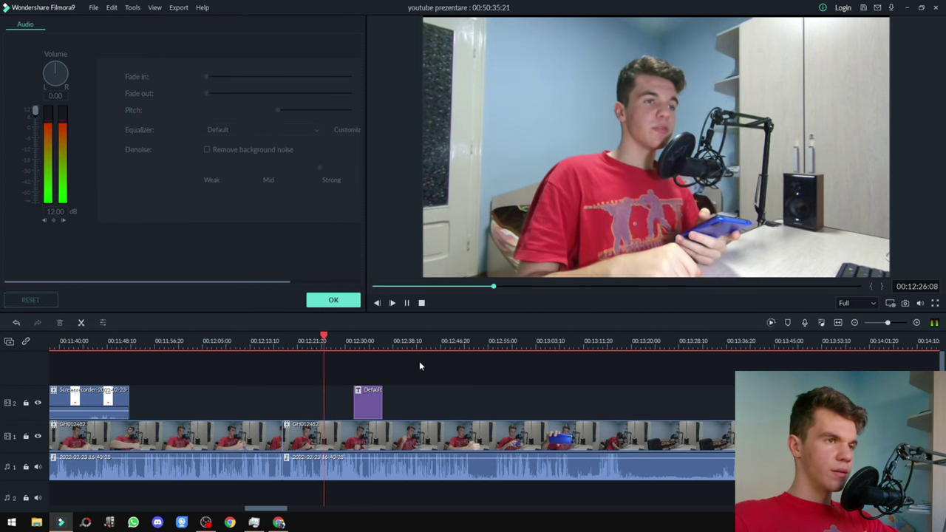
{"action": "key", "text": "space"}
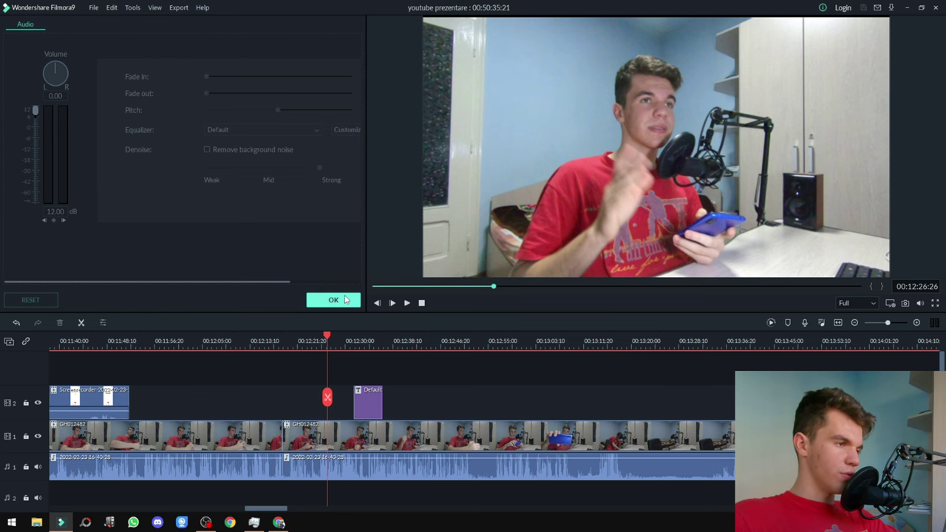
{"action": "left_click", "coordinate": [345, 300]}
Step: Try a much lower volume on the voice audio segment after the cut
{"action": "double_click", "coordinate": [255, 479]}
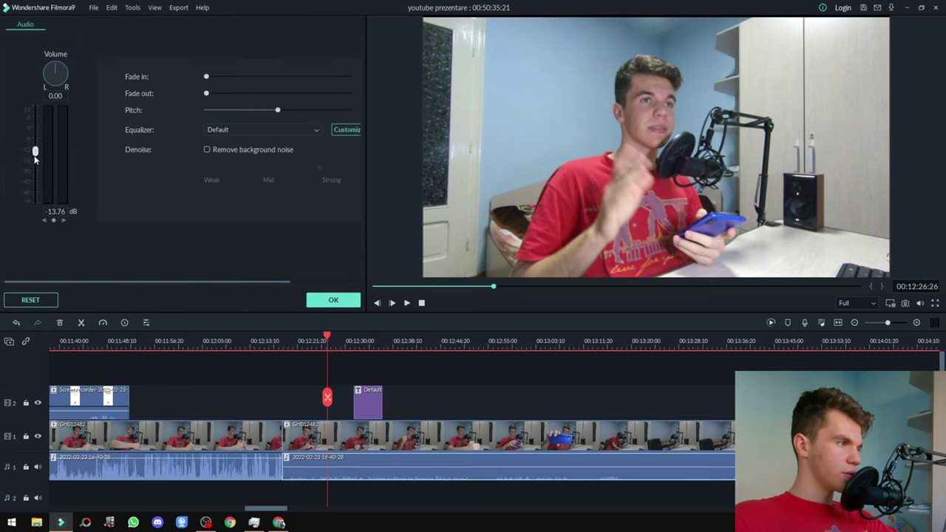
{"action": "left_click_drag", "start_coordinate": [36, 196], "coordinate": [60, 141]}
{"action": "left_click", "coordinate": [334, 300]}
Step: Import David Cutter Music - Sessions 2 from the muzica video yt folder into the project media
{"action": "left_click", "coordinate": [23, 33]}
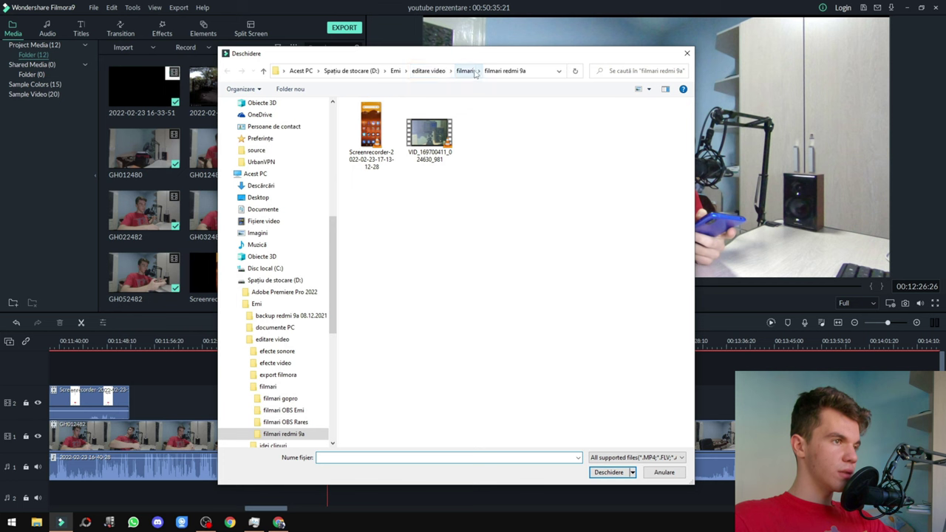
{"action": "left_click", "coordinate": [429, 70]}
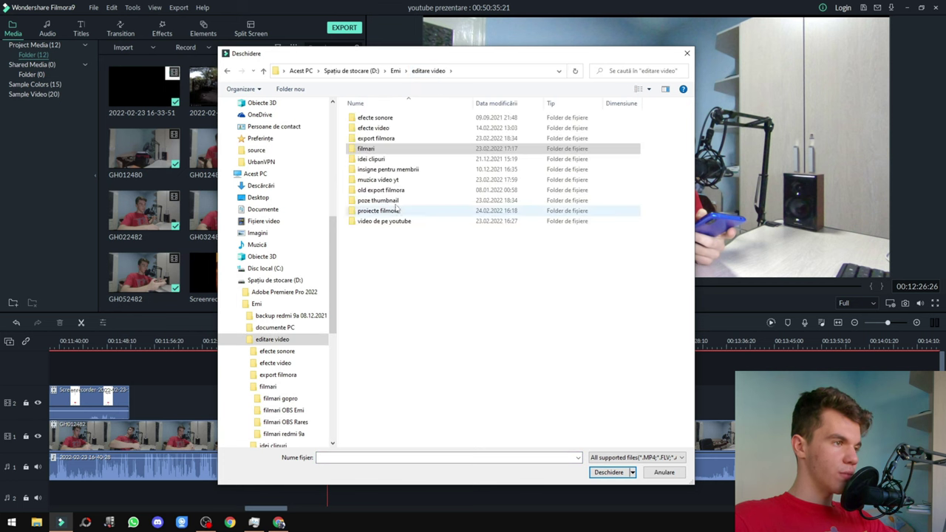
{"action": "double_click", "coordinate": [381, 180]}
{"action": "scroll", "coordinate": [436, 237], "scroll_direction": "down", "scroll_amount": 10}
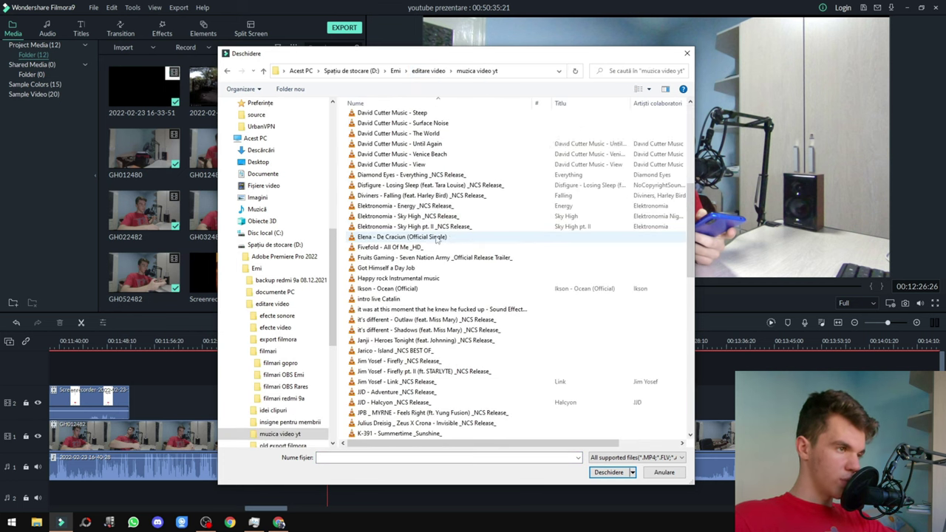
{"action": "scroll", "coordinate": [436, 237], "scroll_direction": "up", "scroll_amount": 6}
{"action": "left_click", "coordinate": [459, 249]}
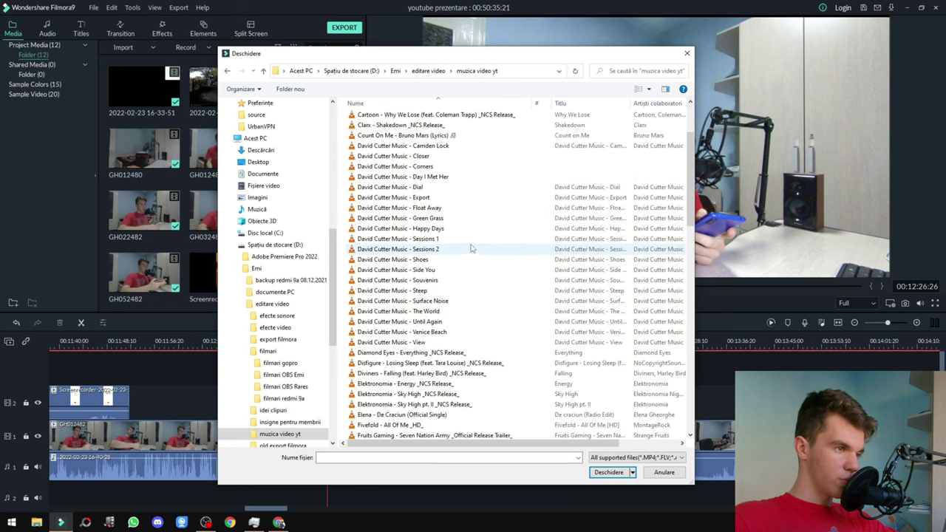
{"action": "left_click", "coordinate": [625, 474]}
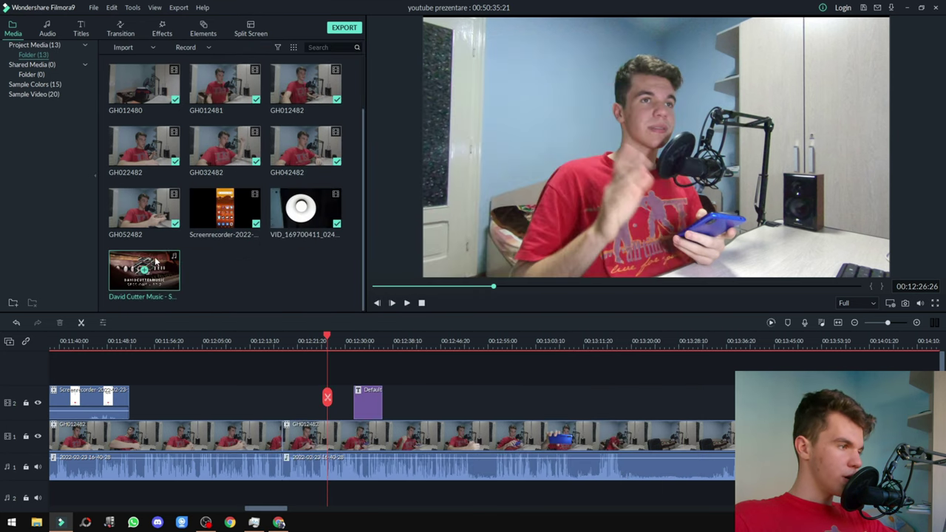
Step: Place the David Cutter Music track on audio track 2 from about 00:11:34 and play it with the voice
{"action": "left_click_drag", "start_coordinate": [232, 340], "coordinate": [118, 481]}
{"action": "left_click", "coordinate": [323, 340]}
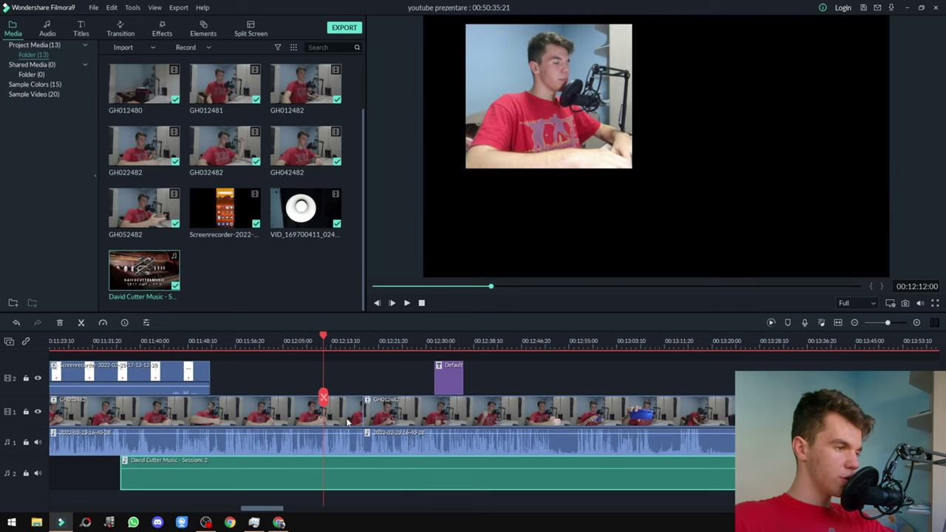
{"action": "key", "text": "space"}
Step: Set the David Cutter Music clip's volume to -15 dB and play the mix with the voice audio
{"action": "double_click", "coordinate": [378, 488]}
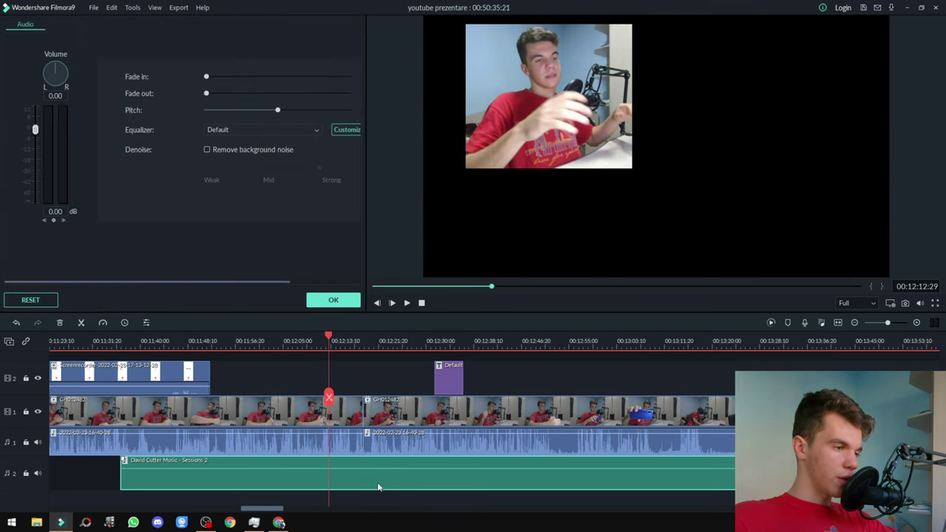
{"action": "left_click_drag", "start_coordinate": [35, 129], "coordinate": [33, 164]}
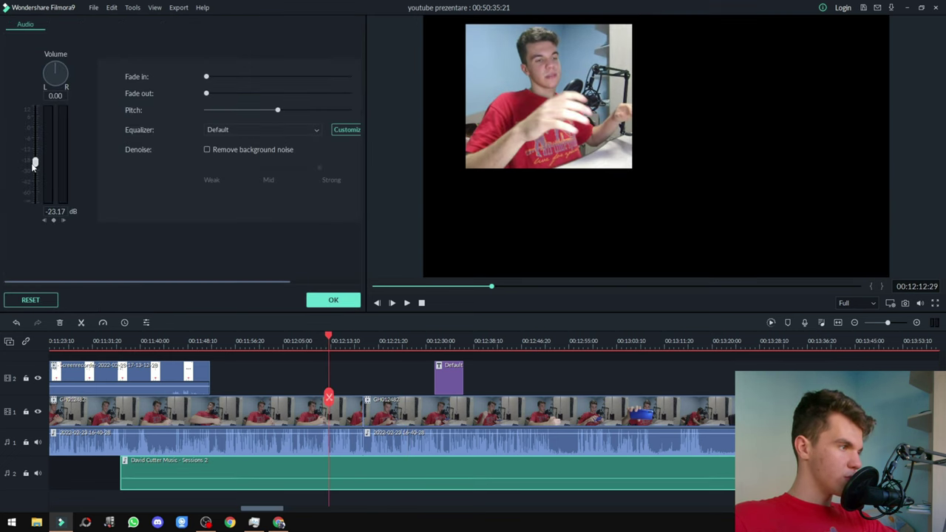
{"action": "type", "text": "-15"}
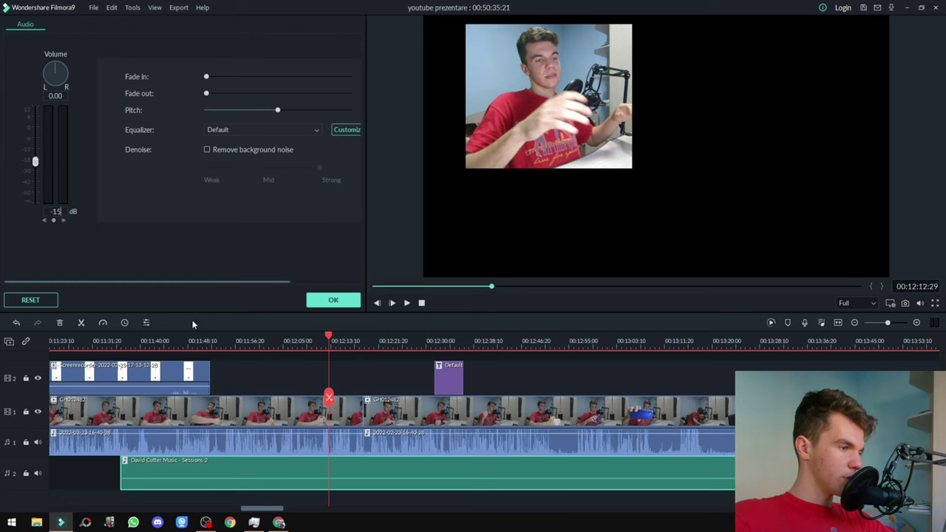
{"action": "left_click", "coordinate": [384, 385]}
{"action": "left_click", "coordinate": [323, 342]}
{"action": "key", "text": "space"}
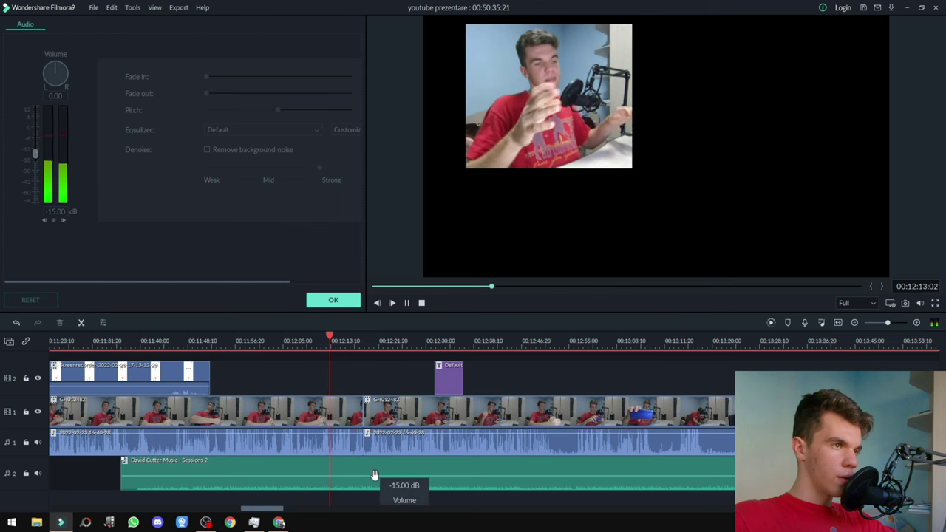
{"action": "left_click", "coordinate": [378, 343]}
{"action": "key", "text": "space"}
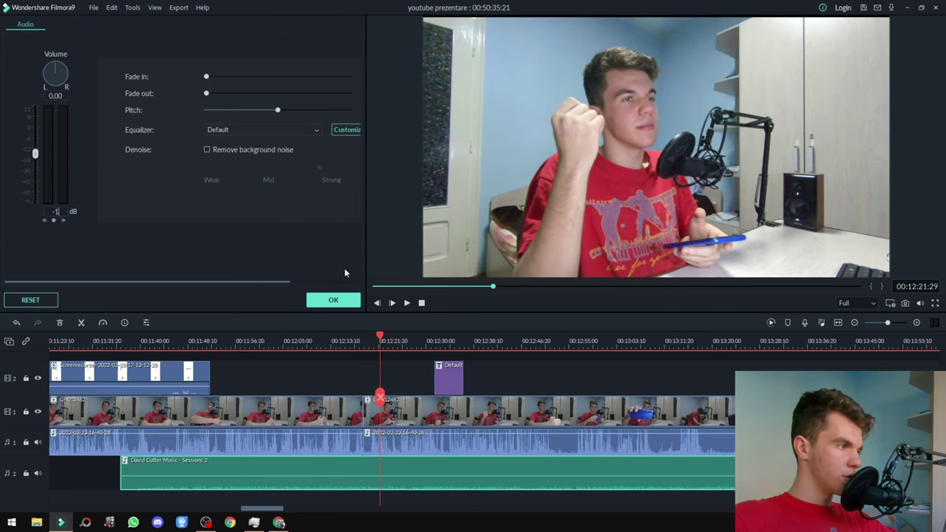
Step: Set the David Cutter Music clip's volume to -10 dB, play the mix again, and accept the audio settings
{"action": "key", "text": "Return"}
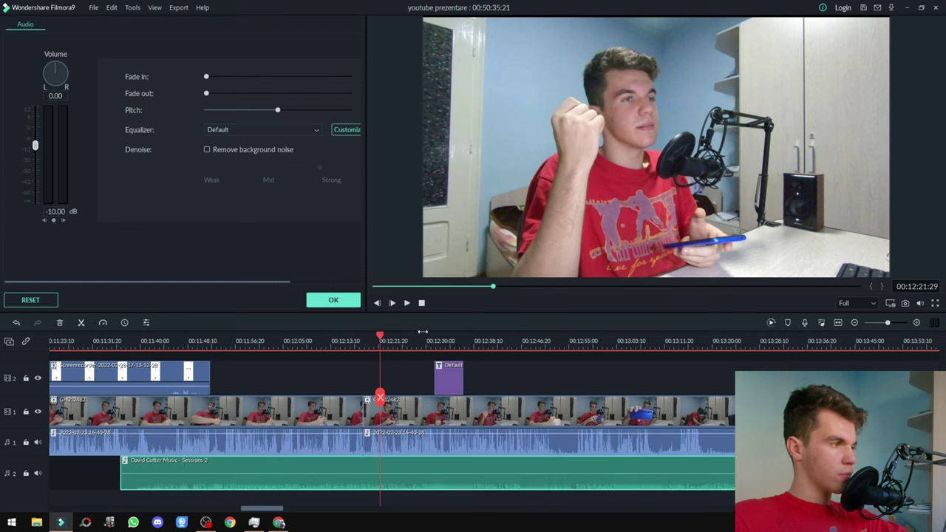
{"action": "left_click", "coordinate": [375, 342]}
{"action": "left_click", "coordinate": [407, 381]}
{"action": "key", "text": "space"}
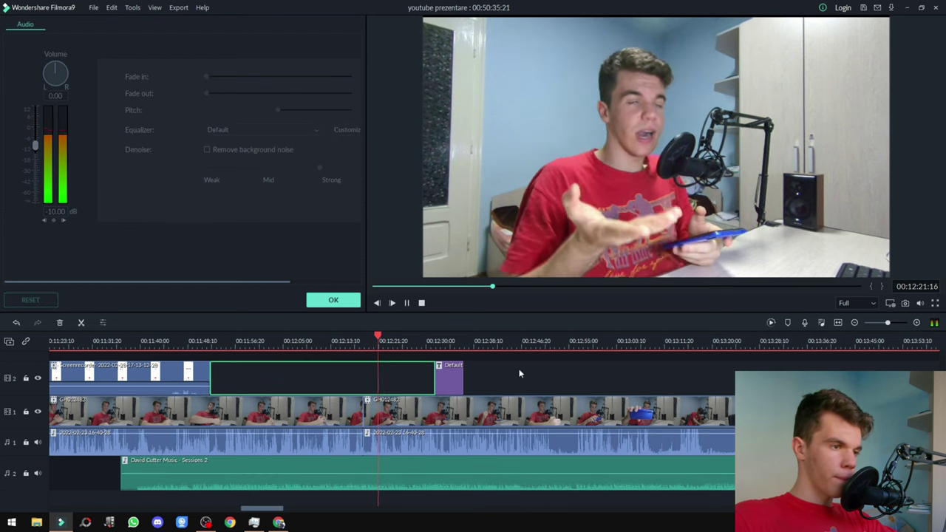
{"action": "left_click", "coordinate": [340, 305]}
{"action": "left_click", "coordinate": [464, 492]}
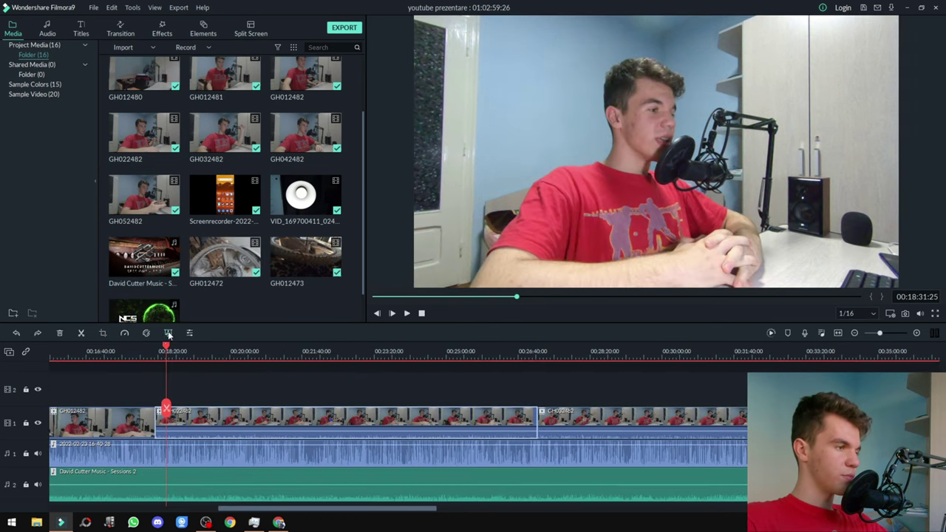
Step: Apply Chroma Key to the GH022482 clip with green as the key color and accept it
{"action": "left_click", "coordinate": [169, 333]}
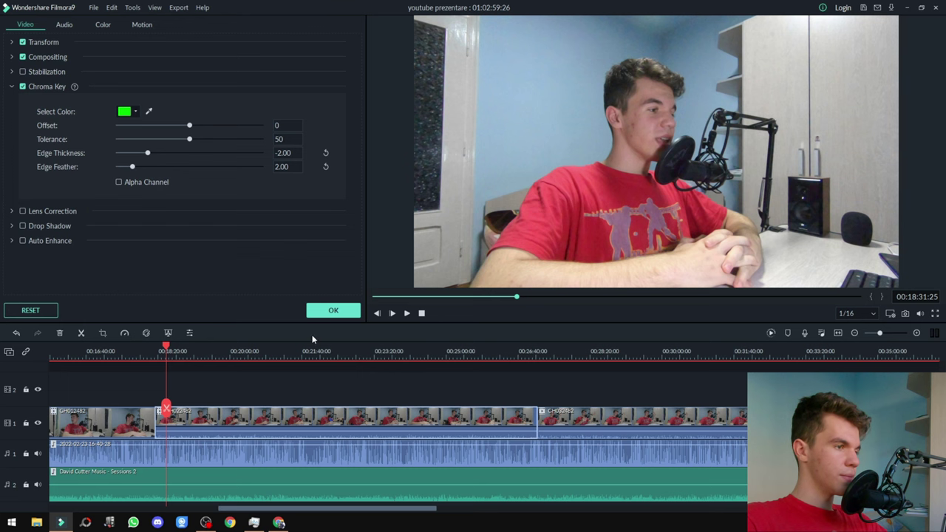
{"action": "left_click", "coordinate": [330, 310]}
Step: Import Green screen bomb blast from the efecte video folder and place it on video track 2 at the start of GH022482
{"action": "scroll", "coordinate": [318, 264], "scroll_direction": "down", "scroll_amount": 1}
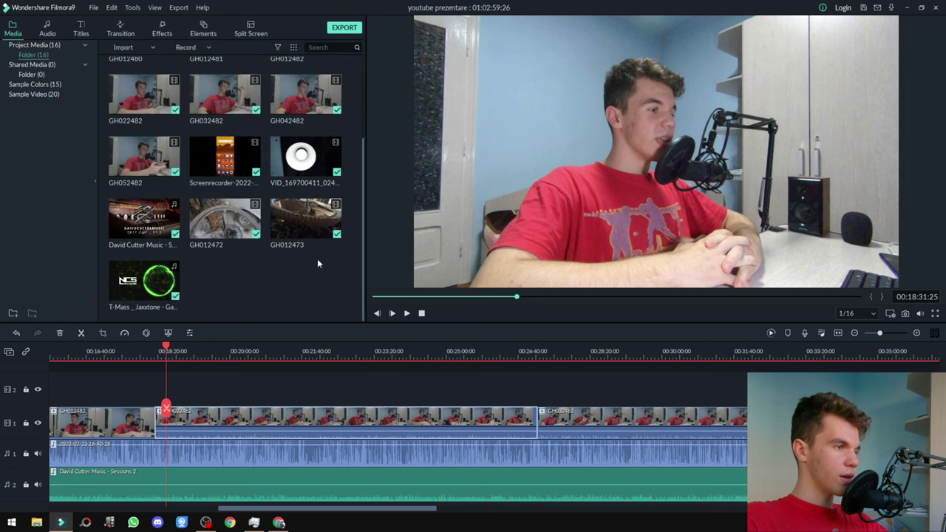
{"action": "double_click", "coordinate": [278, 296]}
{"action": "left_click", "coordinate": [429, 71]}
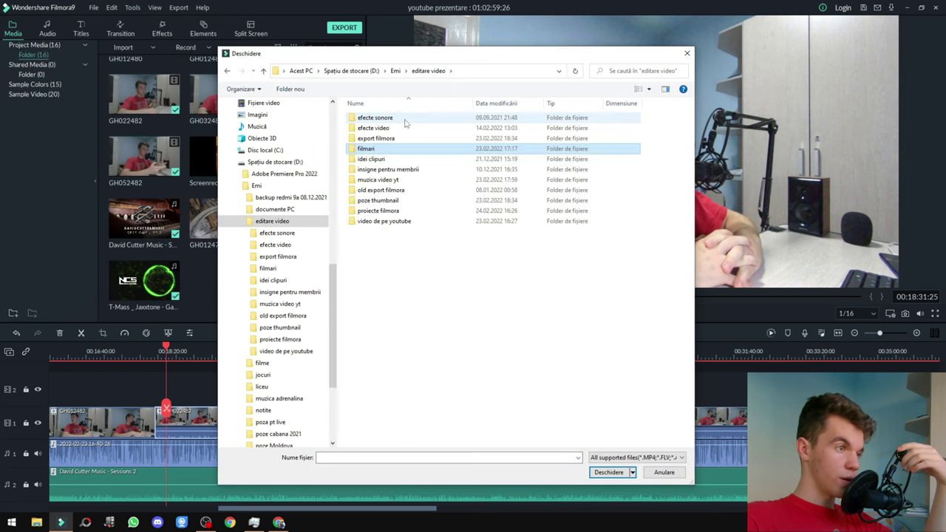
{"action": "double_click", "coordinate": [384, 128]}
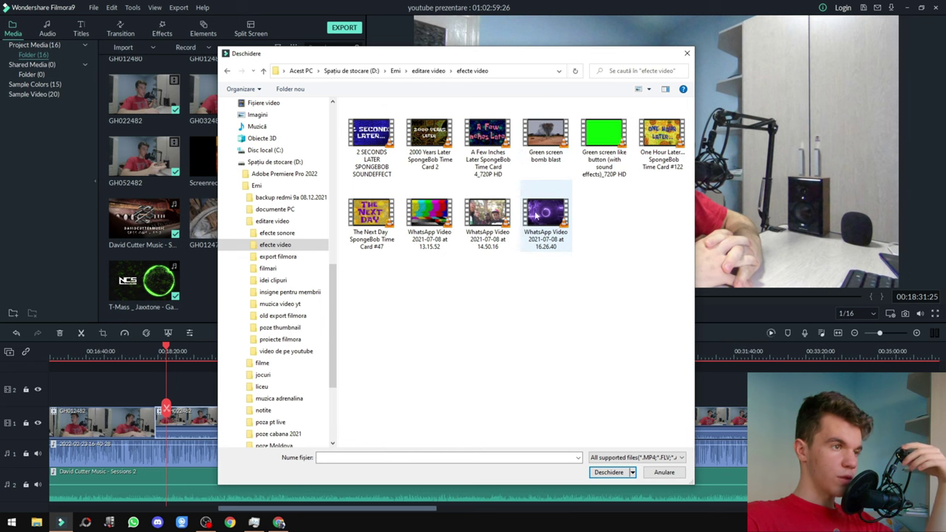
{"action": "double_click", "coordinate": [545, 139]}
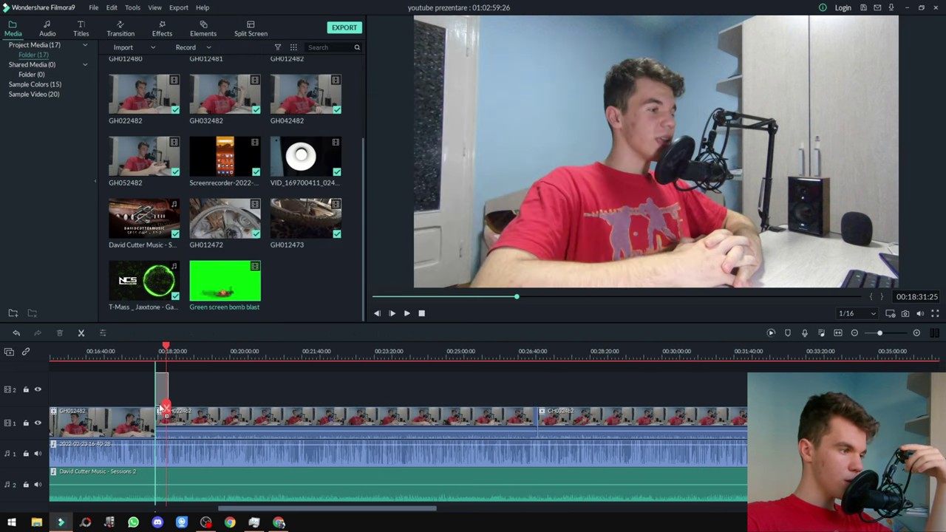
{"action": "left_click_drag", "start_coordinate": [156, 356], "coordinate": [241, 359]}
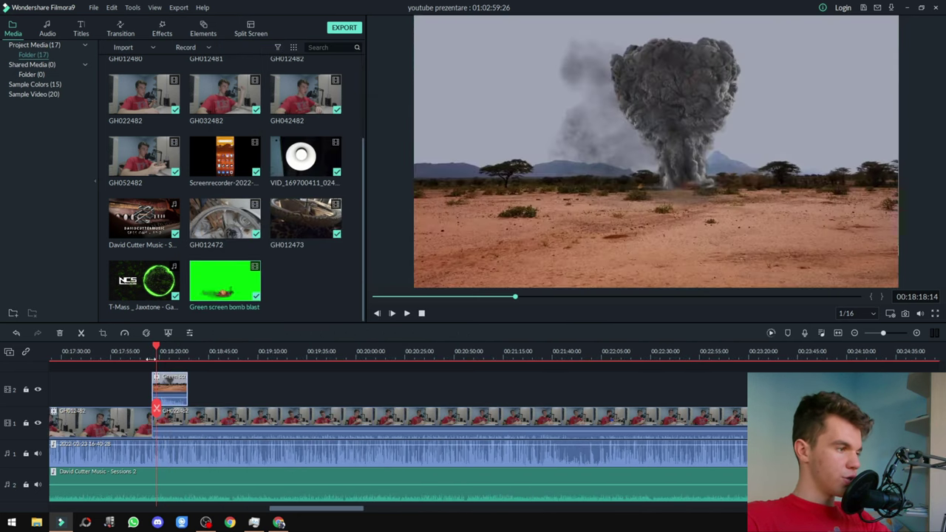
Step: Open the Green screen bomb blast clip's Chroma Key settings and sample its green background as the key color
{"action": "left_click", "coordinate": [167, 334]}
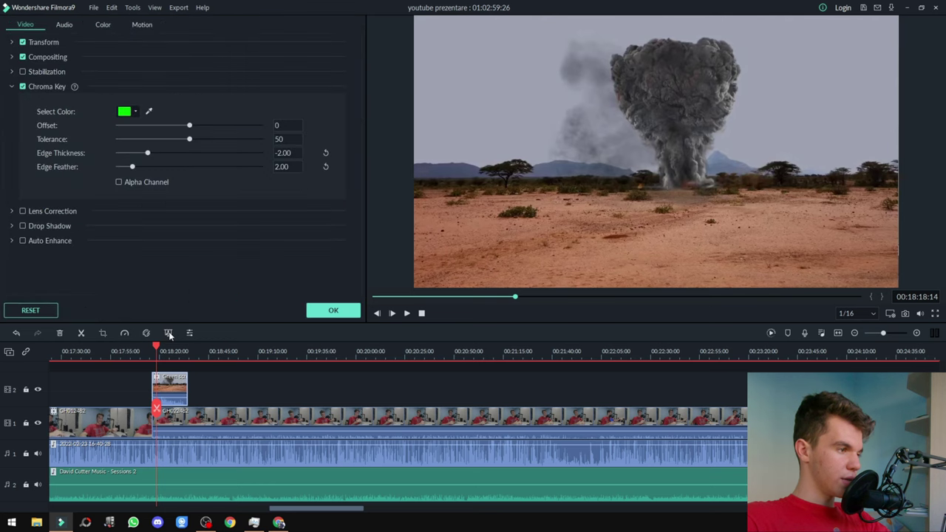
{"action": "left_click", "coordinate": [148, 111]}
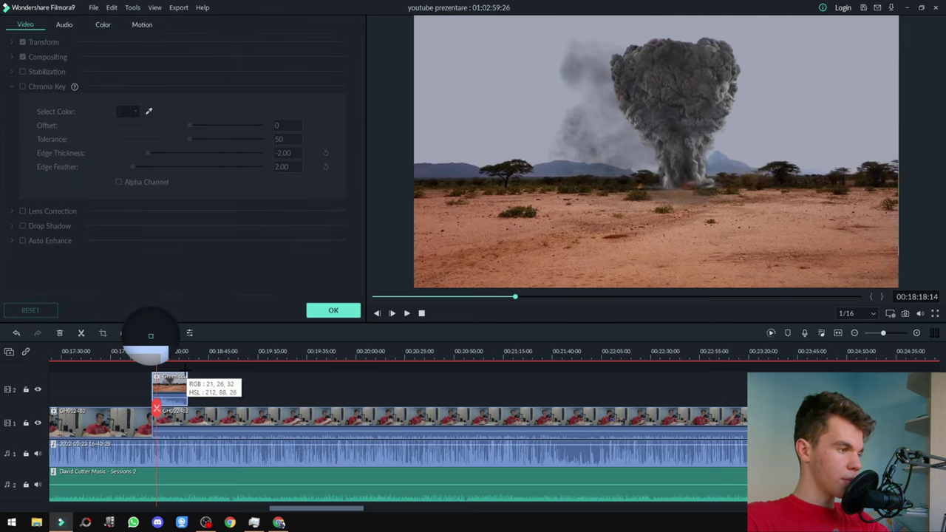
{"action": "key", "text": "space"}
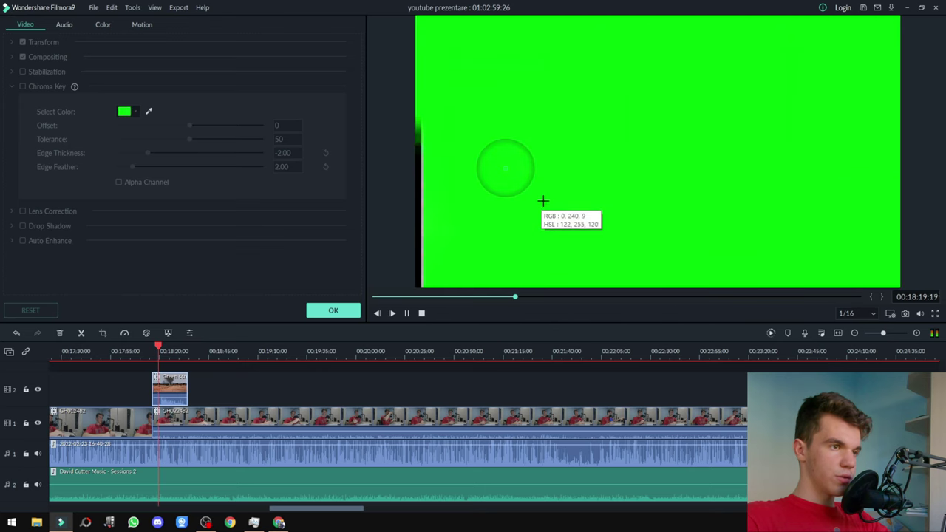
{"action": "left_click", "coordinate": [572, 145]}
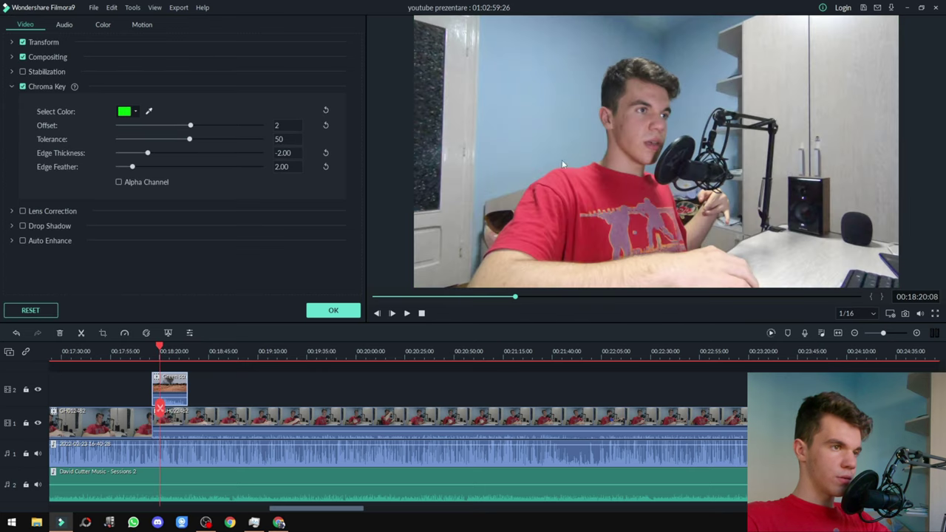
Step: Split off and delete the blast clip's opening desert scene, and move the remaining part to the start of GH022482
{"action": "left_click", "coordinate": [159, 409]}
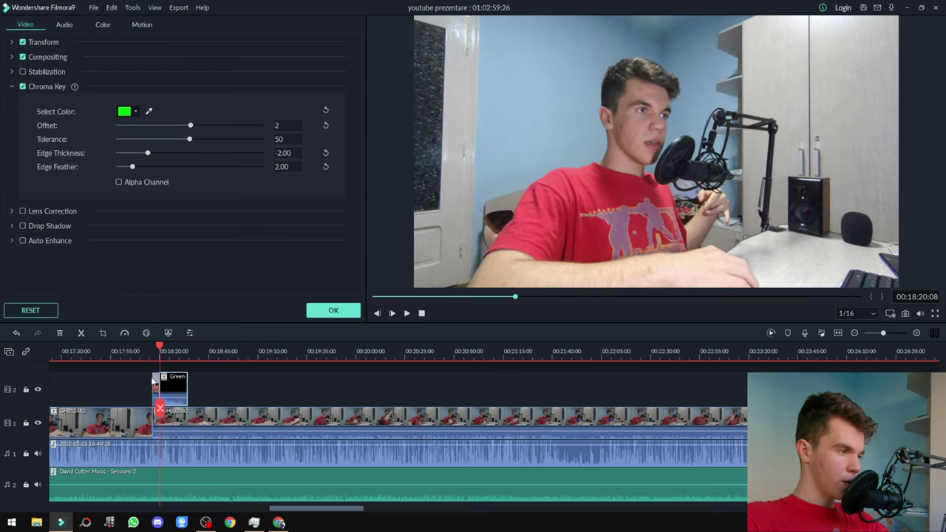
{"action": "left_click", "coordinate": [156, 385]}
{"action": "key", "text": "Delete"}
{"action": "left_click_drag", "start_coordinate": [179, 396], "coordinate": [172, 396]}
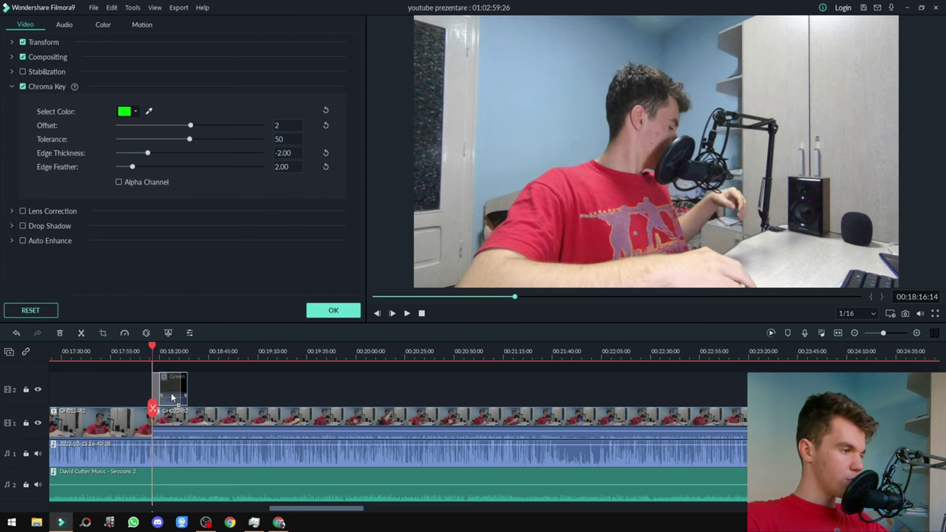
Step: Play the keyed blast over GH022482 and set the preview playback quality to 1/2
{"action": "key", "text": "space"}
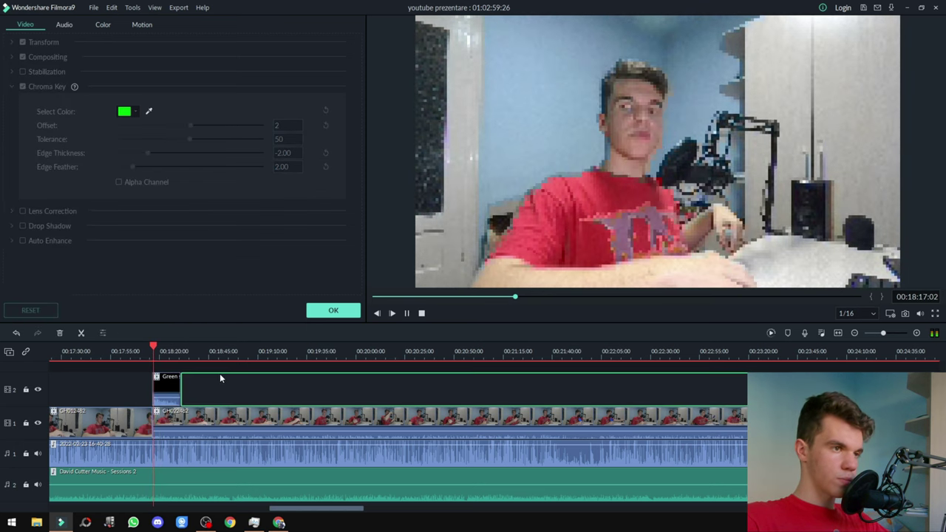
{"action": "key", "text": "space"}
{"action": "left_click", "coordinate": [855, 317]}
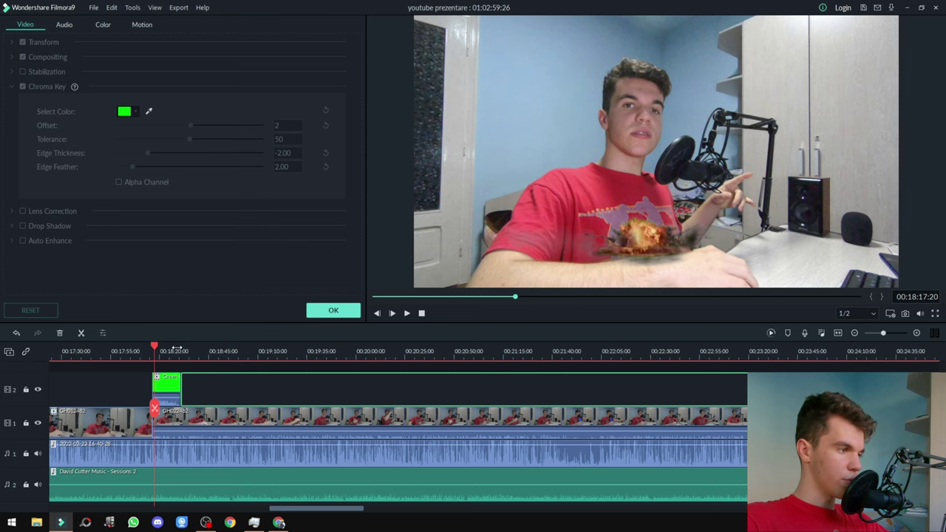
Step: Shift the Green screen bomb blast clip along video track 2 to about 00:18:28, playing it over GH022482 to check its timing
{"action": "scroll", "coordinate": [177, 349], "scroll_direction": "up", "scroll_amount": 5}
{"action": "left_click_drag", "start_coordinate": [211, 385], "coordinate": [345, 382]}
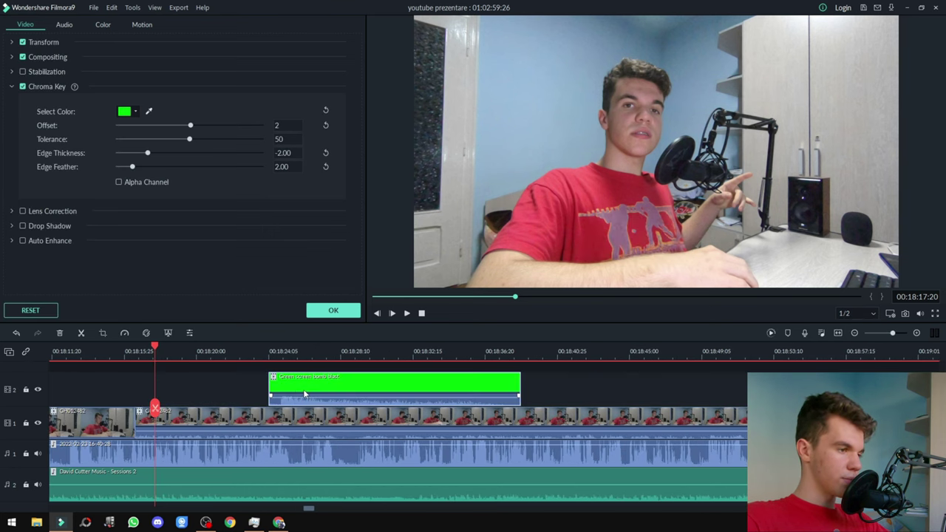
{"action": "key", "text": "space"}
{"action": "left_click", "coordinate": [265, 349]}
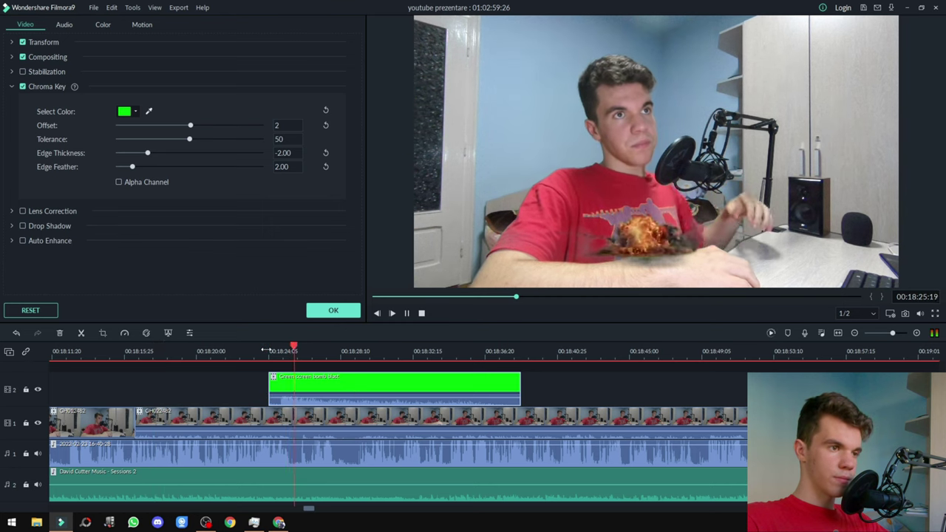
{"action": "key", "text": "space"}
Step: Hide video track 1, and enlarge and reposition the explosion in the preview frame
{"action": "left_click", "coordinate": [38, 422]}
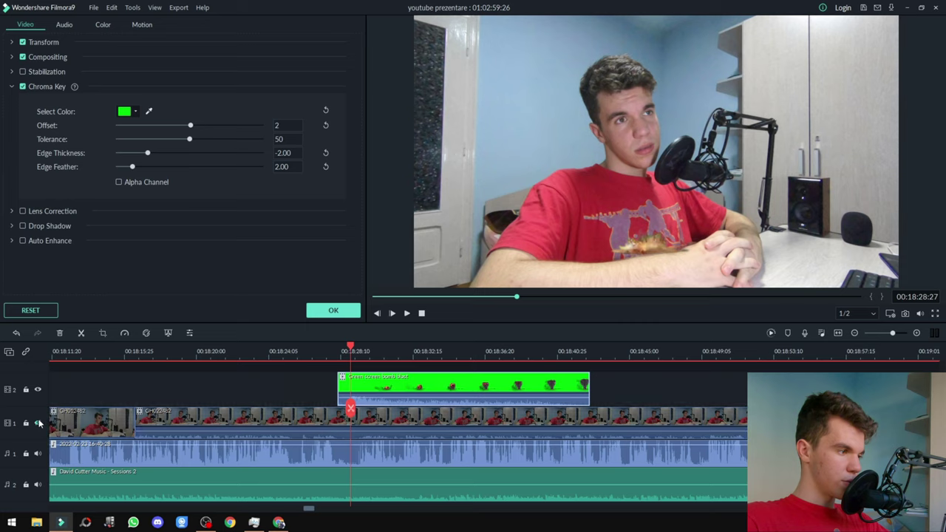
{"action": "left_click", "coordinate": [39, 423]}
{"action": "left_click", "coordinate": [642, 231]}
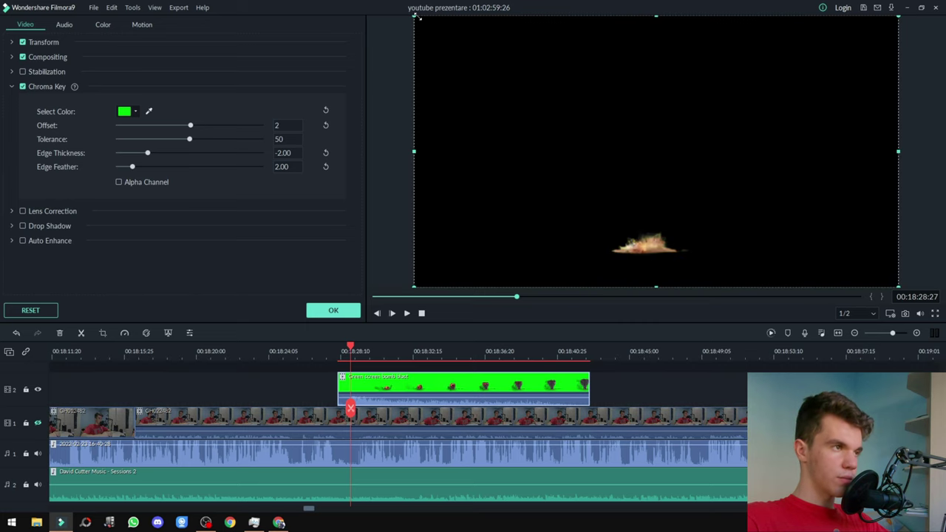
{"action": "left_click_drag", "start_coordinate": [418, 17], "coordinate": [269, 4]}
{"action": "left_click_drag", "start_coordinate": [613, 200], "coordinate": [542, 140]}
Step: Show video track 1 again and play the composite from the start of the blast clip
{"action": "left_click", "coordinate": [338, 351]}
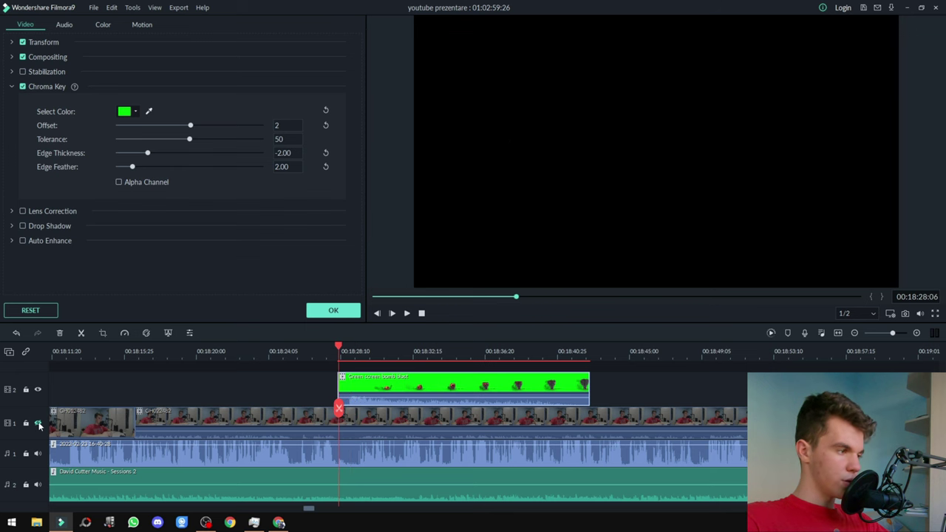
{"action": "left_click", "coordinate": [39, 424]}
{"action": "key", "text": "space"}
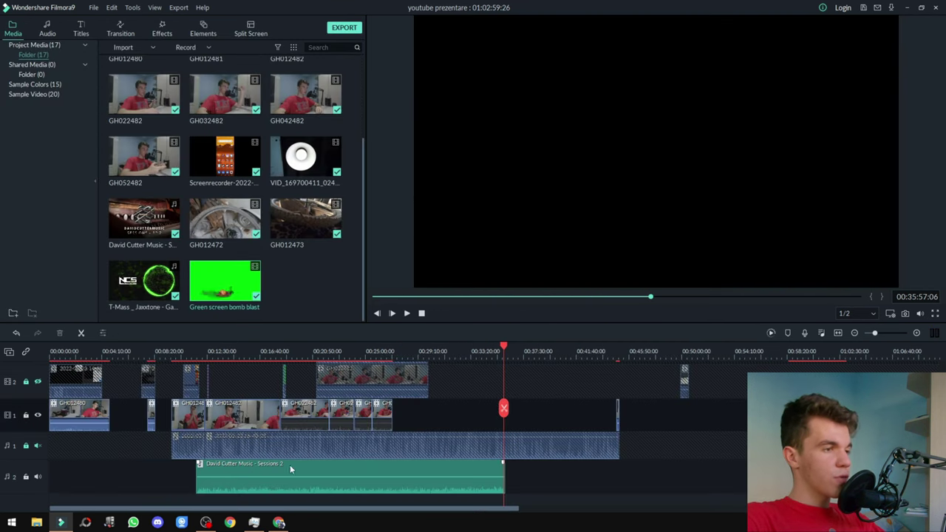
Step: Save the project
{"action": "key", "text": "ctrl+s"}
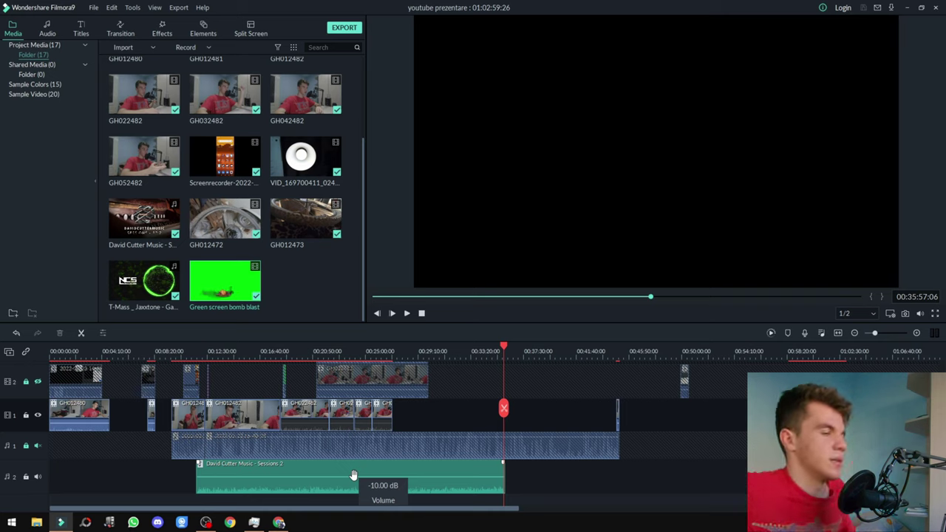